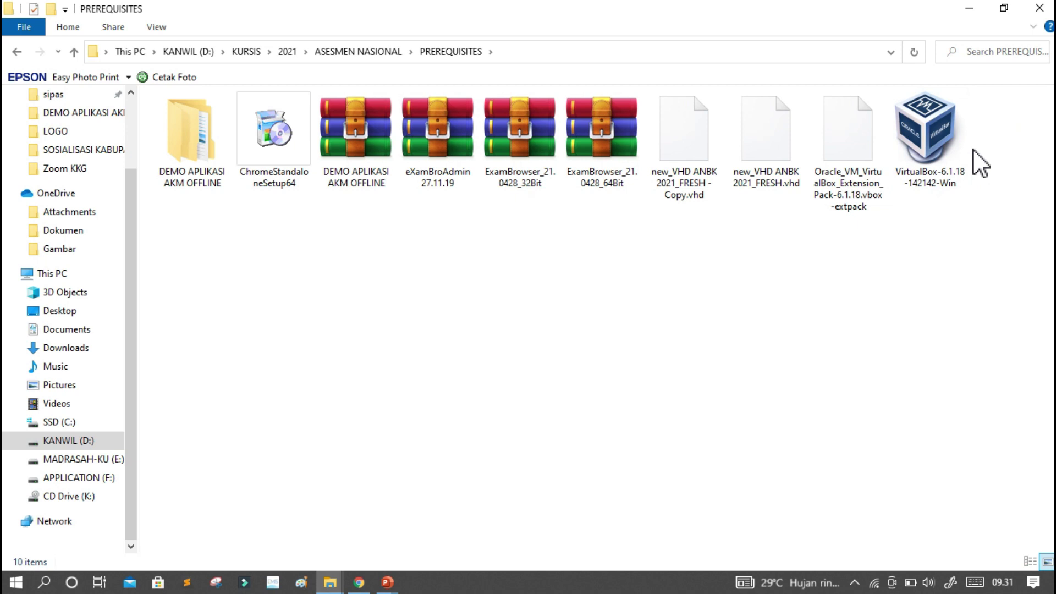
- Run the VirtualBox-6.1.18-142142-Win installer from the PREREQUISITES folder as administrator
left_click(932, 136)
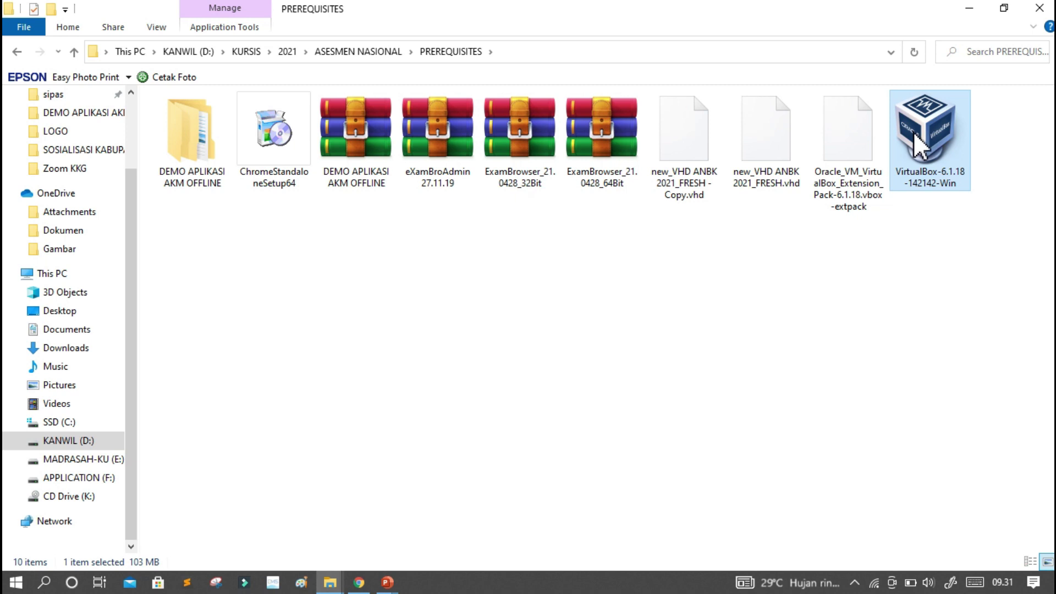
right_click(943, 125)
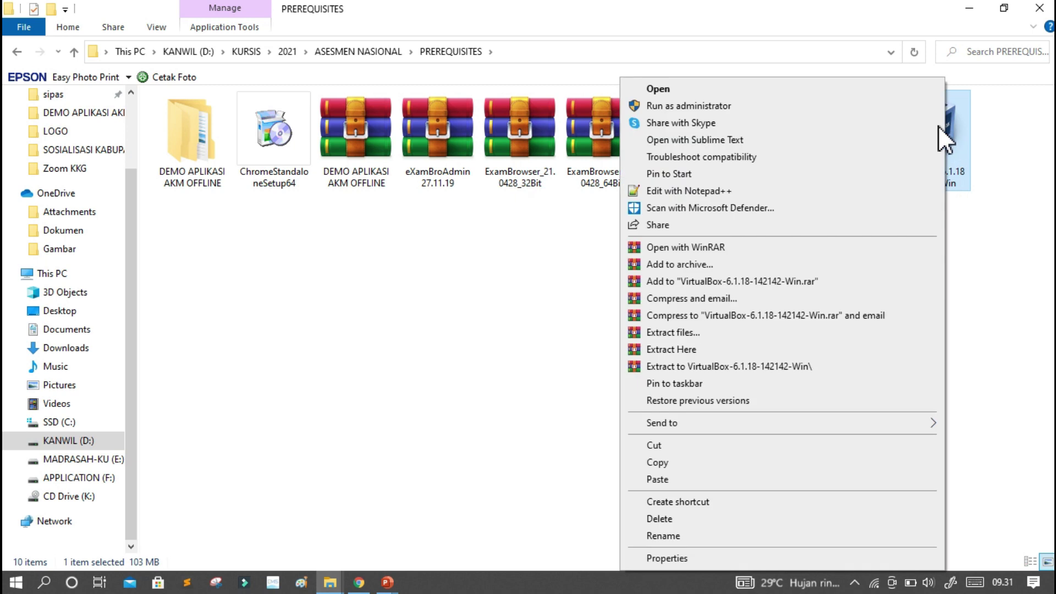
left_click(701, 105)
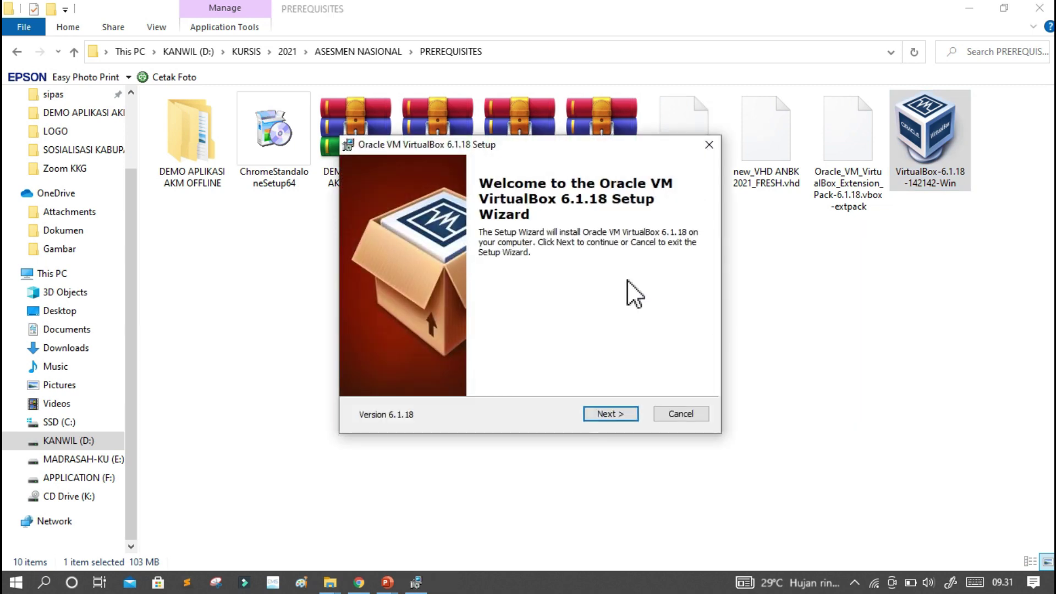
- Install VirtualBox 6.1.18 with the default features and all shortcut options, and finish setup without starting the program
left_click(602, 410)
left_click(630, 414)
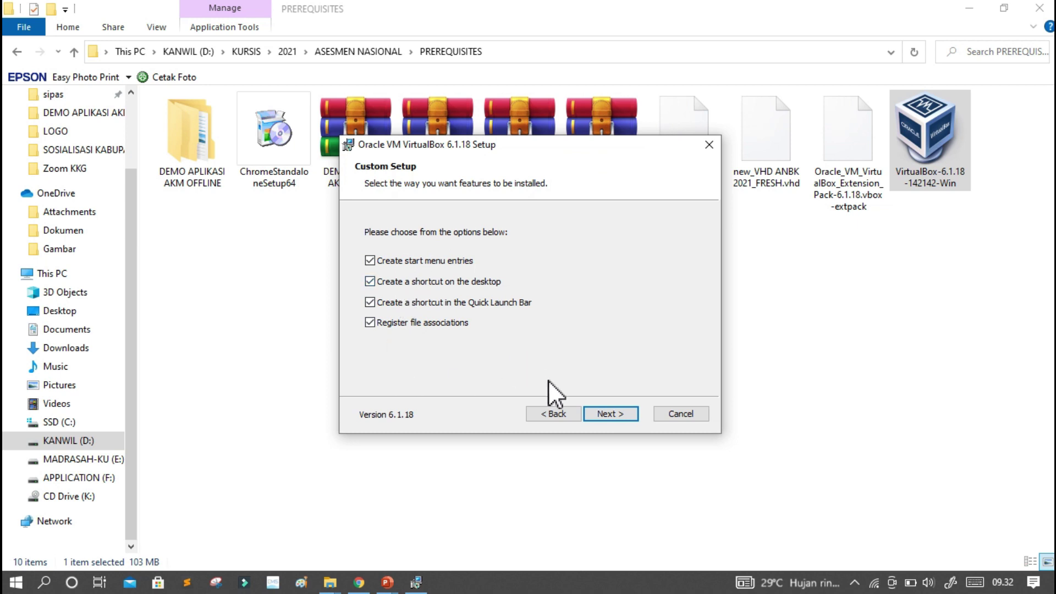
left_click(608, 416)
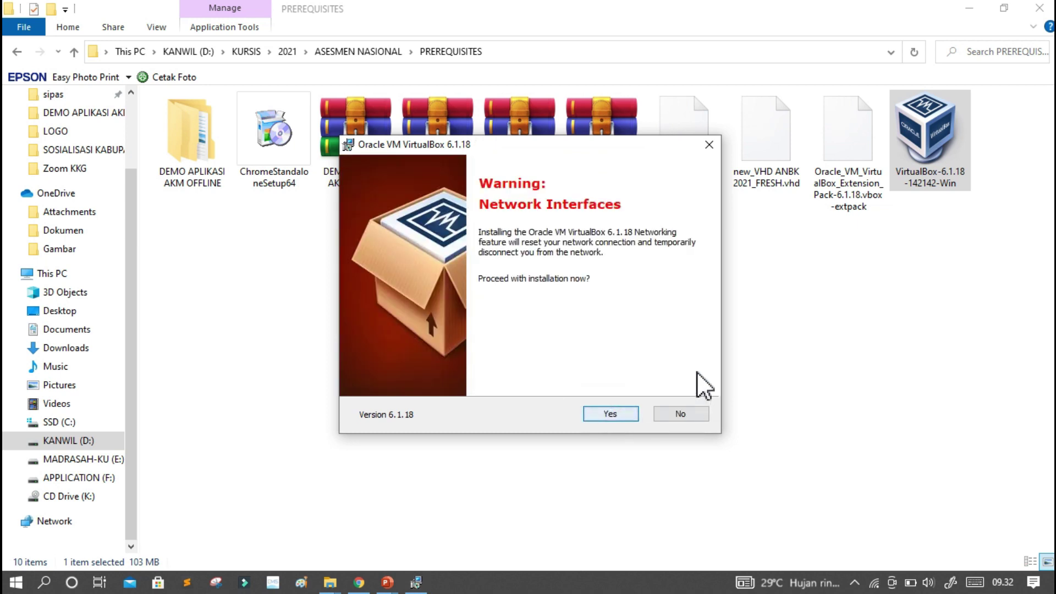
left_click(613, 416)
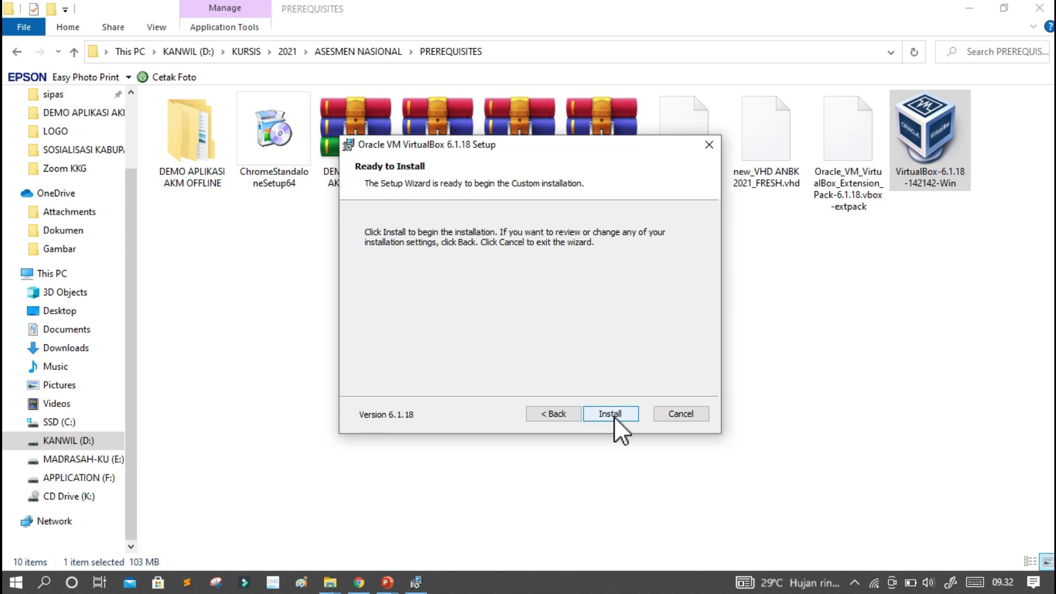
left_click(610, 414)
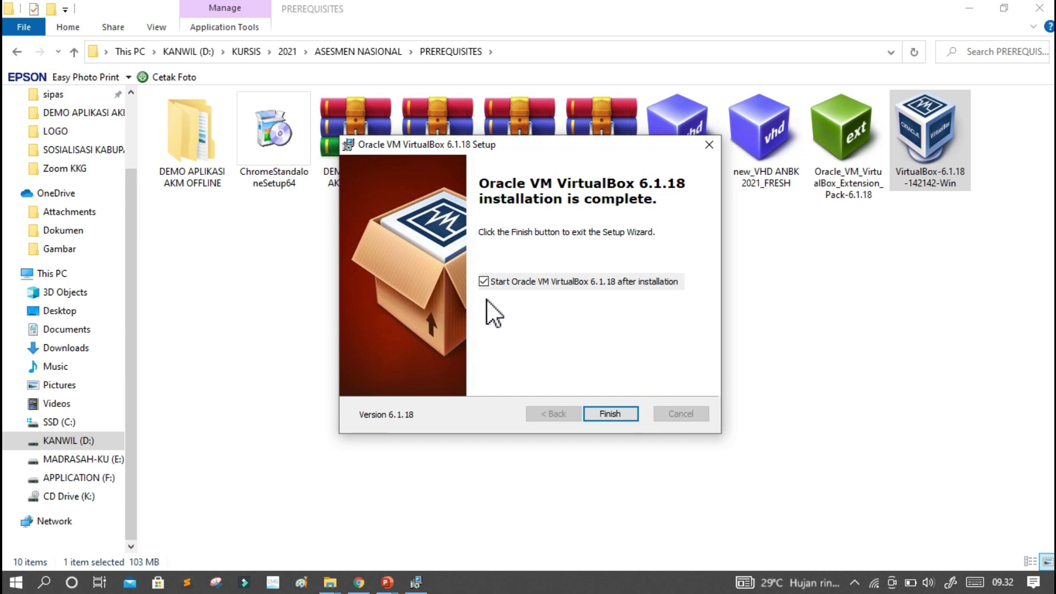
left_click(483, 281)
left_click(609, 414)
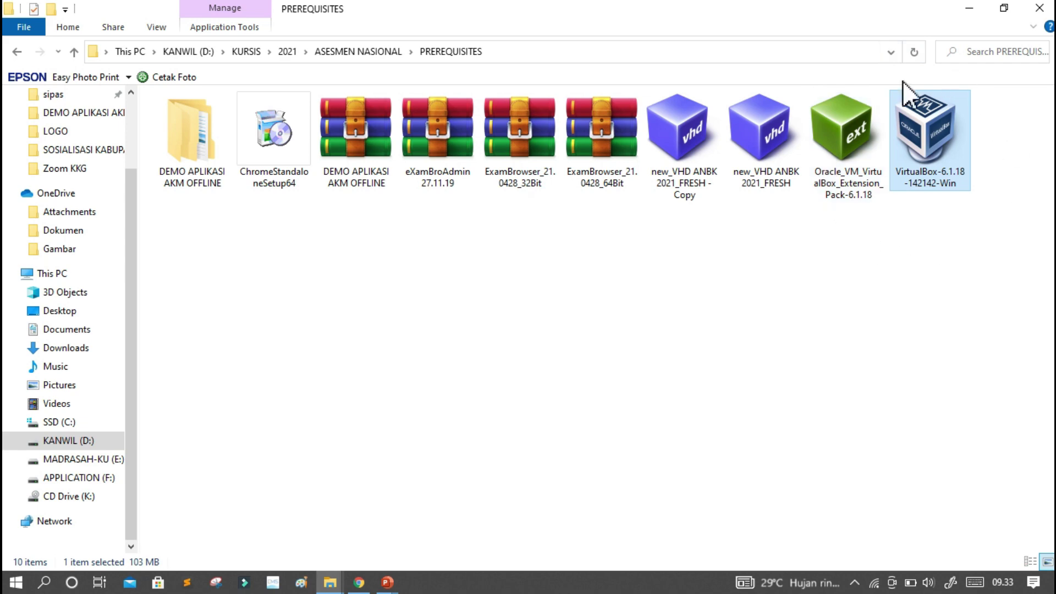
- Show the desktop and refresh it to check for the Oracle VM VirtualBox shortcut
left_click(1052, 583)
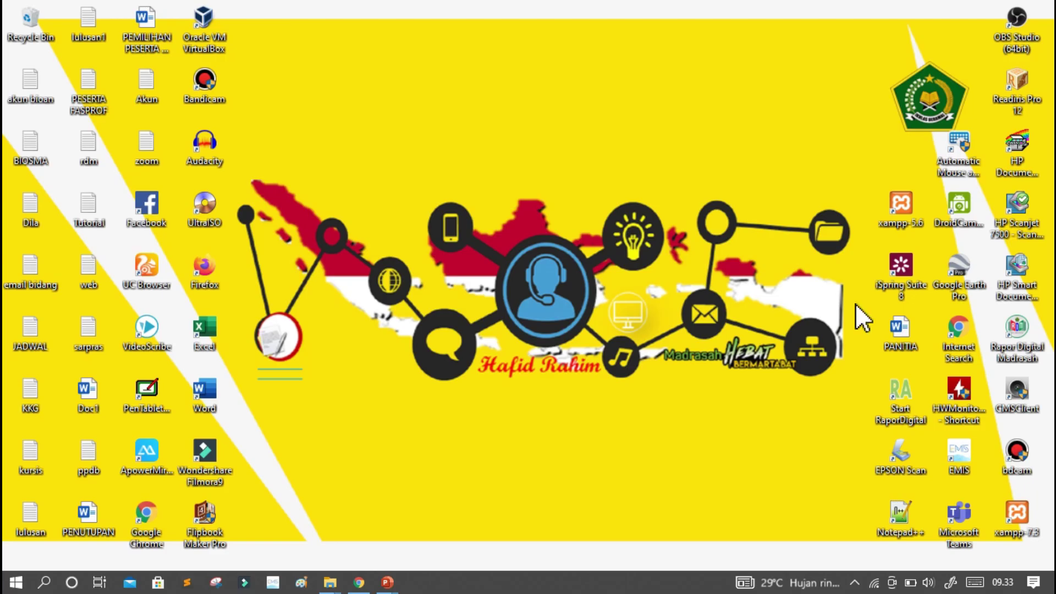
left_click_drag(188, 21, 222, 28)
right_click(418, 98)
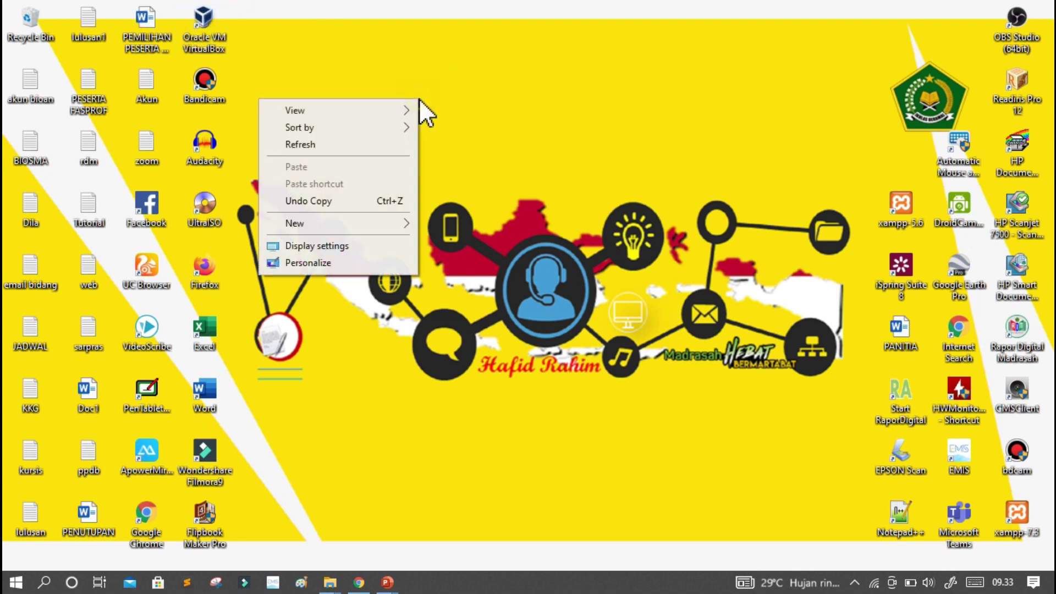
left_click(363, 144)
right_click(363, 149)
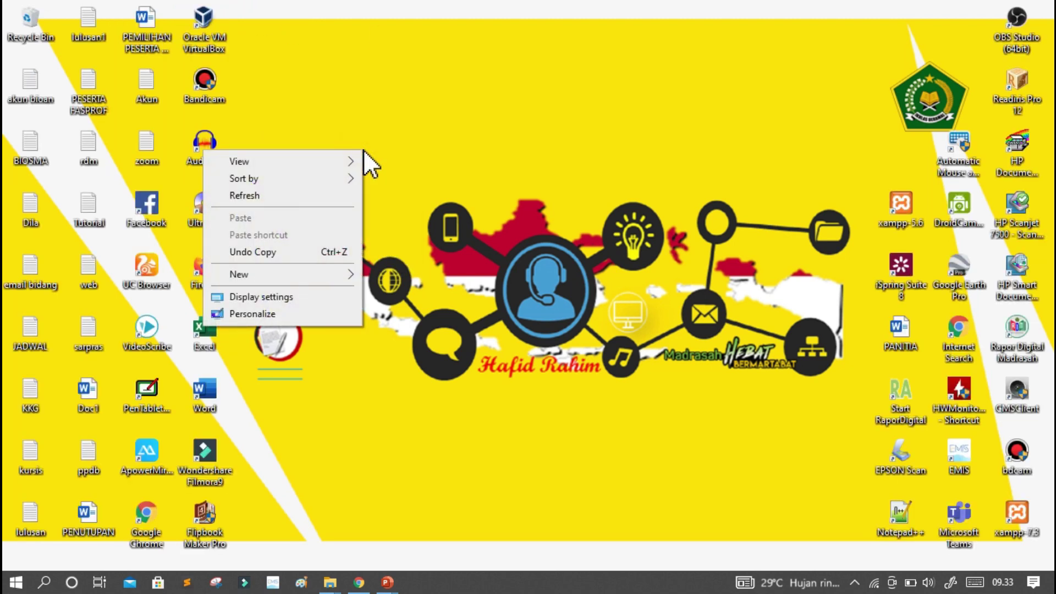
left_click(305, 195)
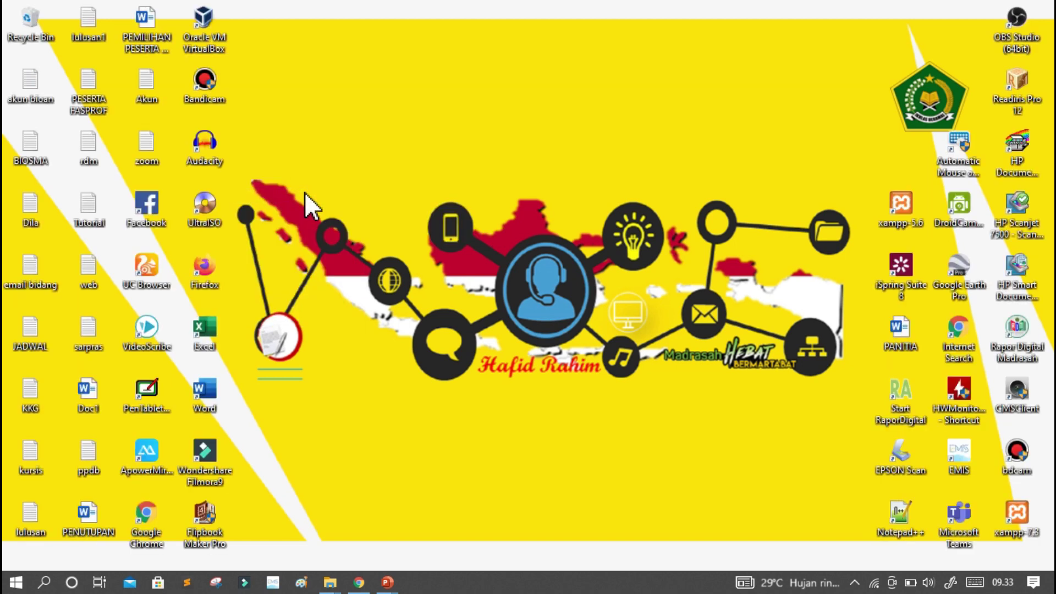
- Return to the PREREQUISITES folder and examine the new_VHD ANBK 2021_FRESH disk file and its copy
left_click(330, 582)
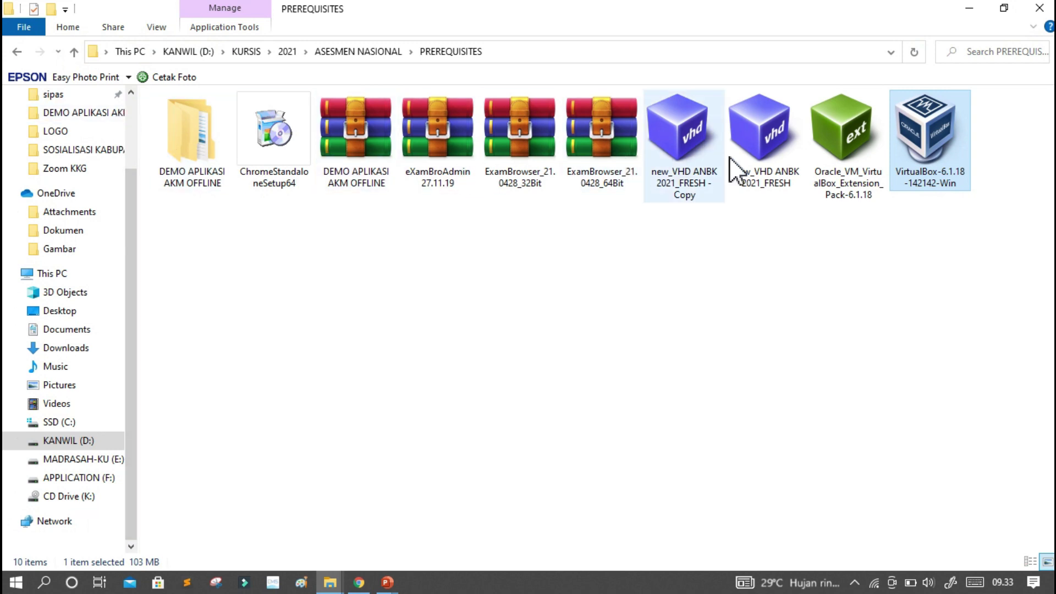
mouse_move(914, 159)
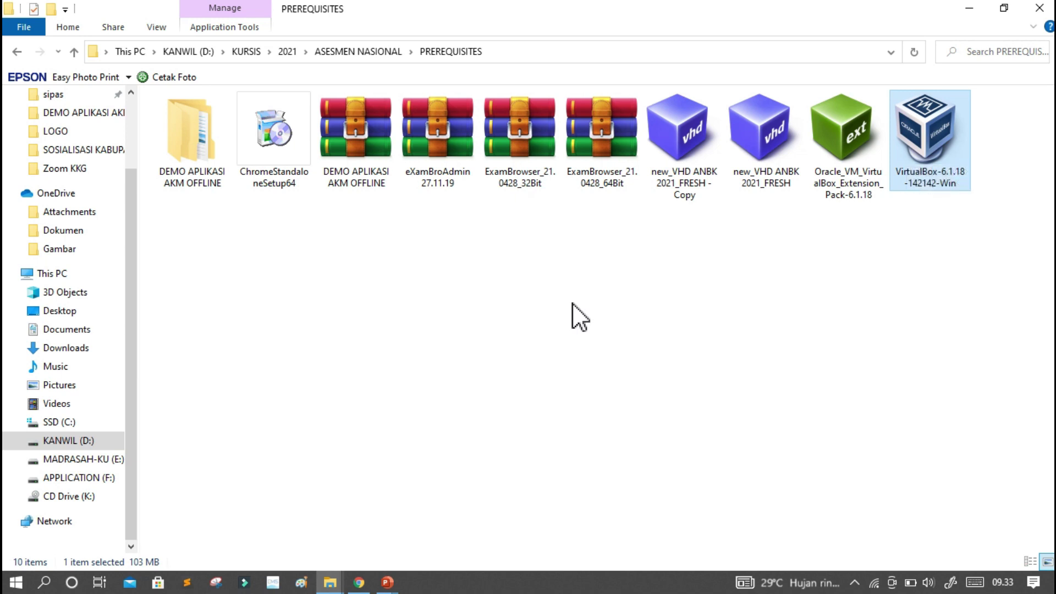
left_click(766, 146)
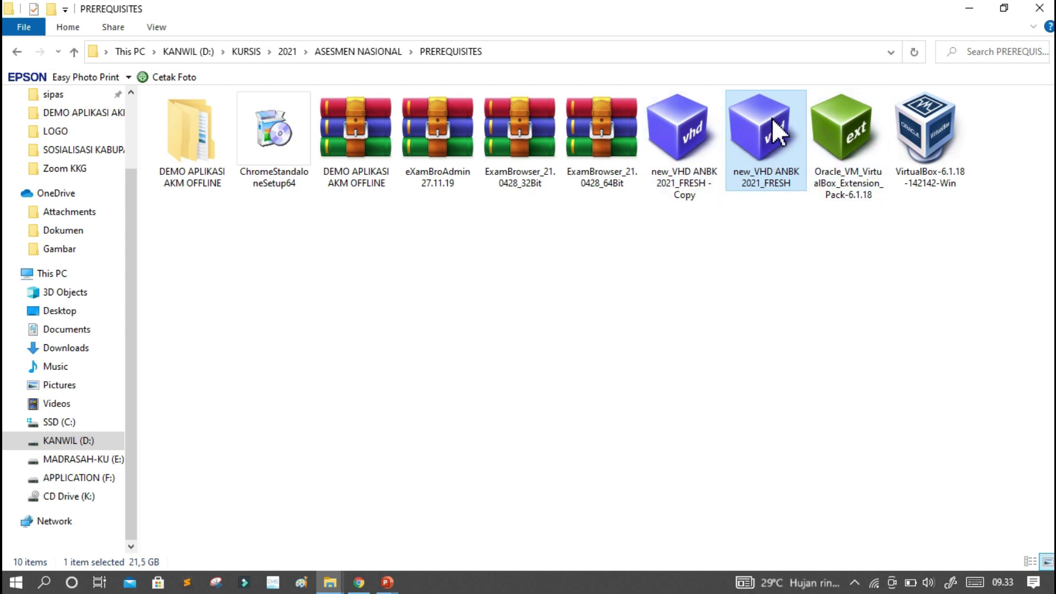
mouse_move(771, 141)
left_click(694, 163)
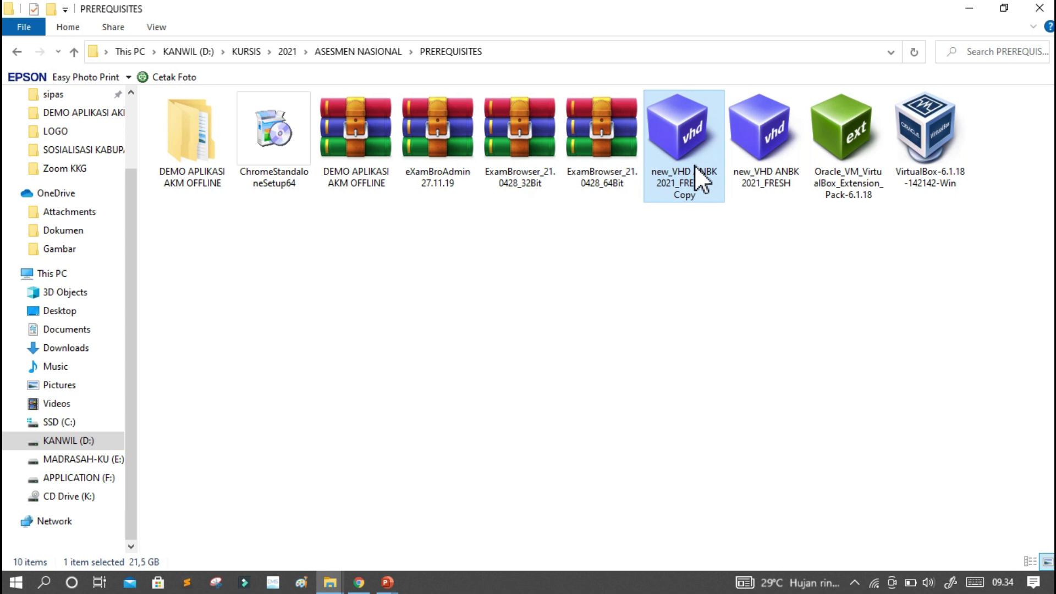
left_click(786, 160)
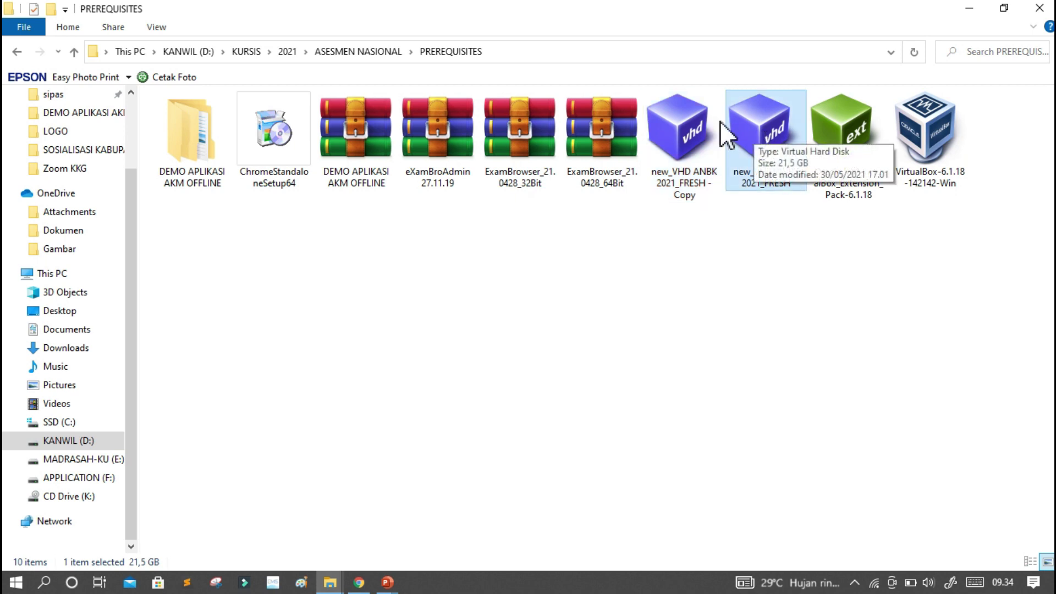
left_click(682, 140)
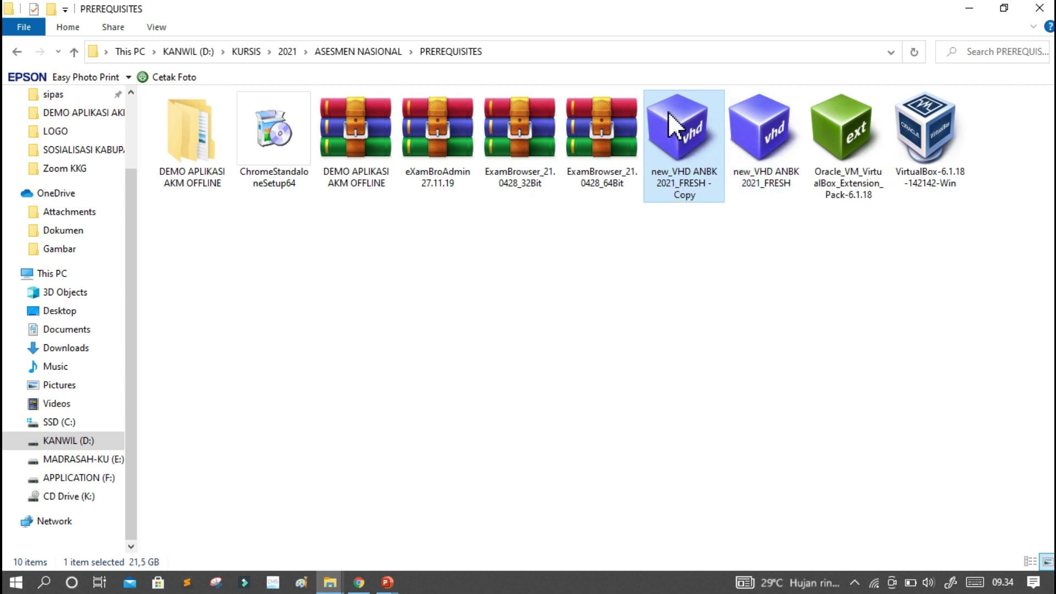
left_click(783, 120)
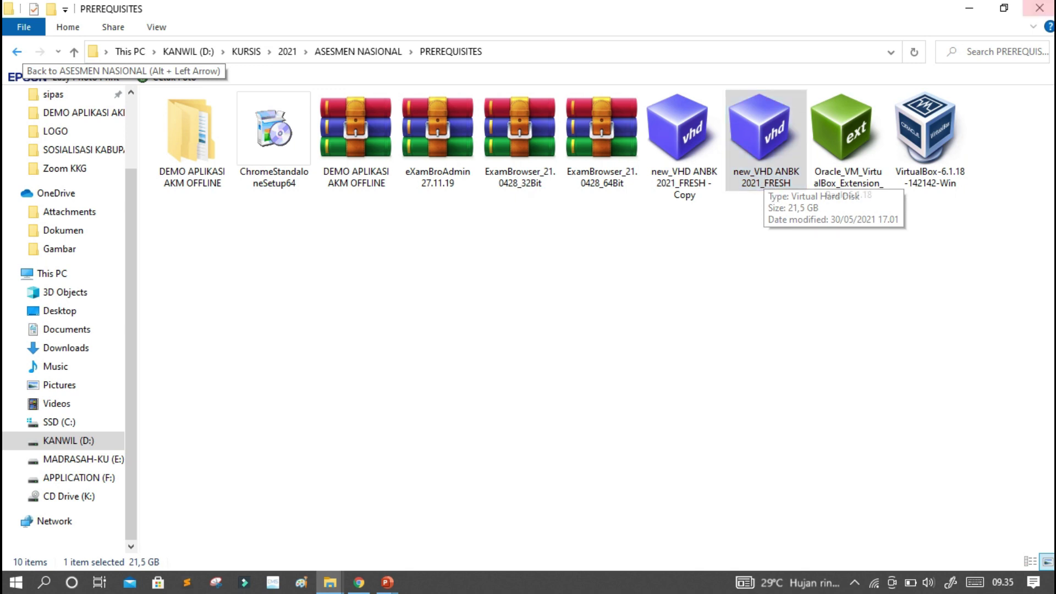
- Minimize the folder window and run Oracle VM VirtualBox from the desktop as administrator
left_click(962, 7)
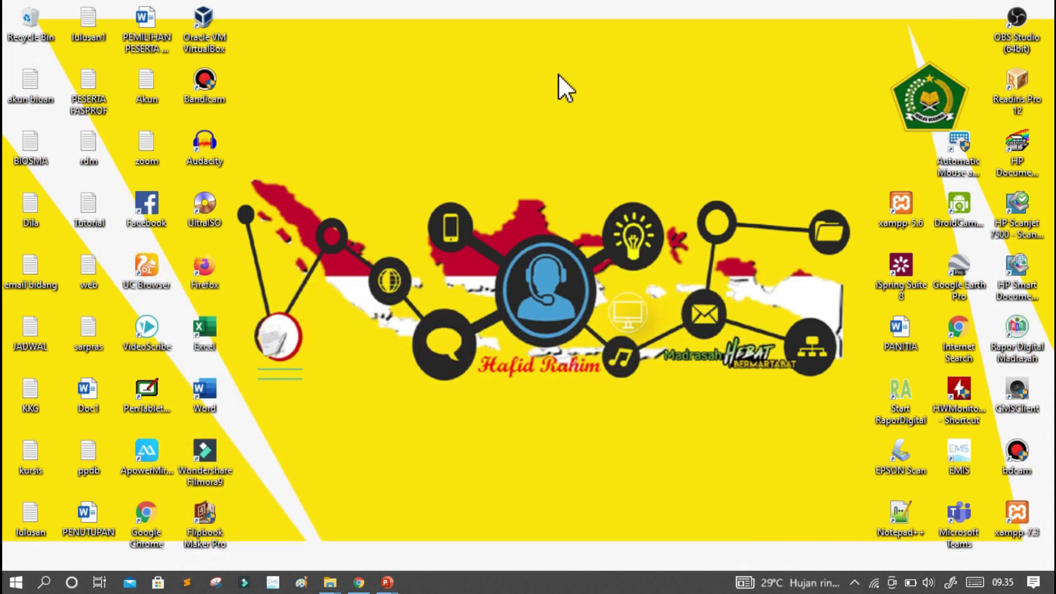
right_click(558, 73)
left_click(491, 122)
double_click(215, 26)
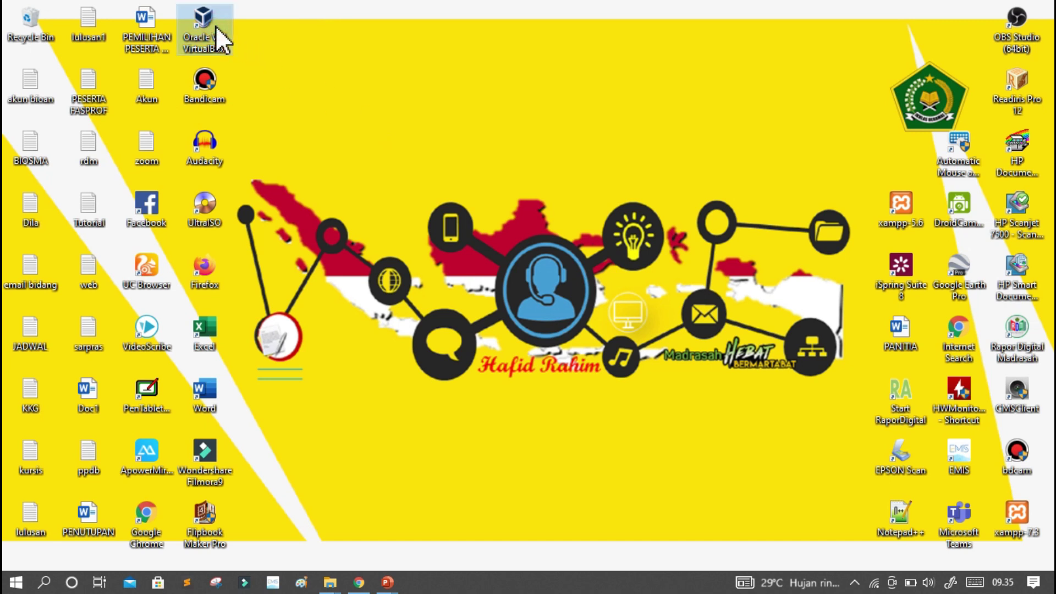
right_click(215, 25)
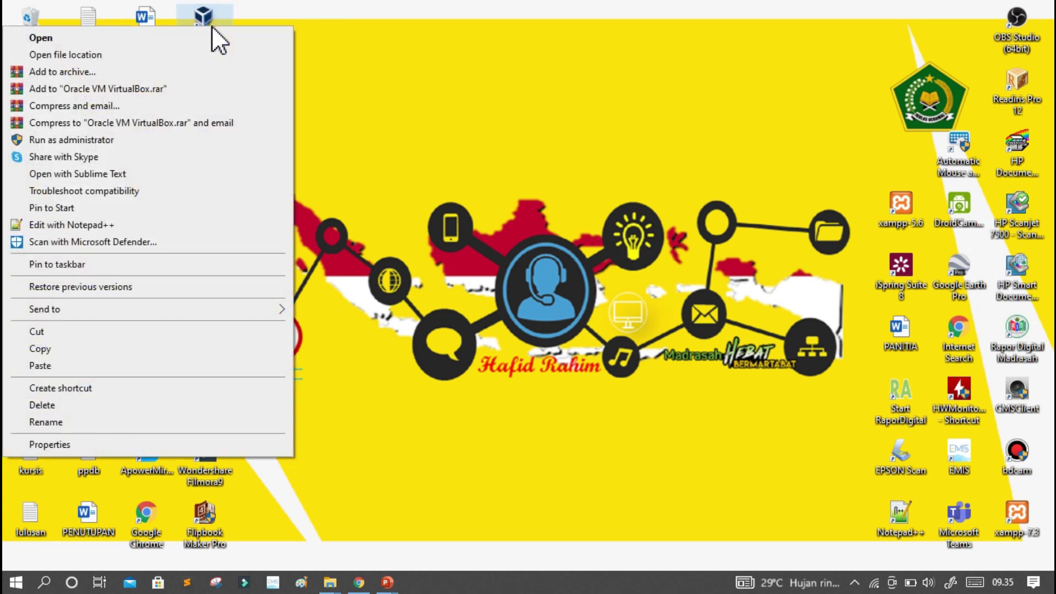
left_click(106, 134)
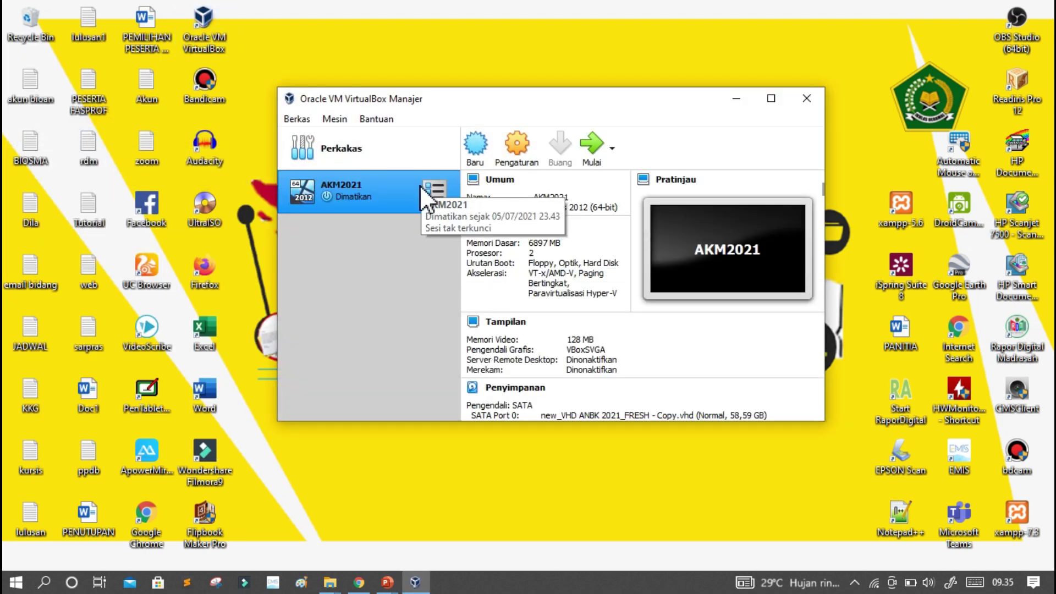
- Remove the AKM2021 virtual machine from the list without deleting its files, and dismiss the update notice
right_click(387, 186)
left_click(418, 262)
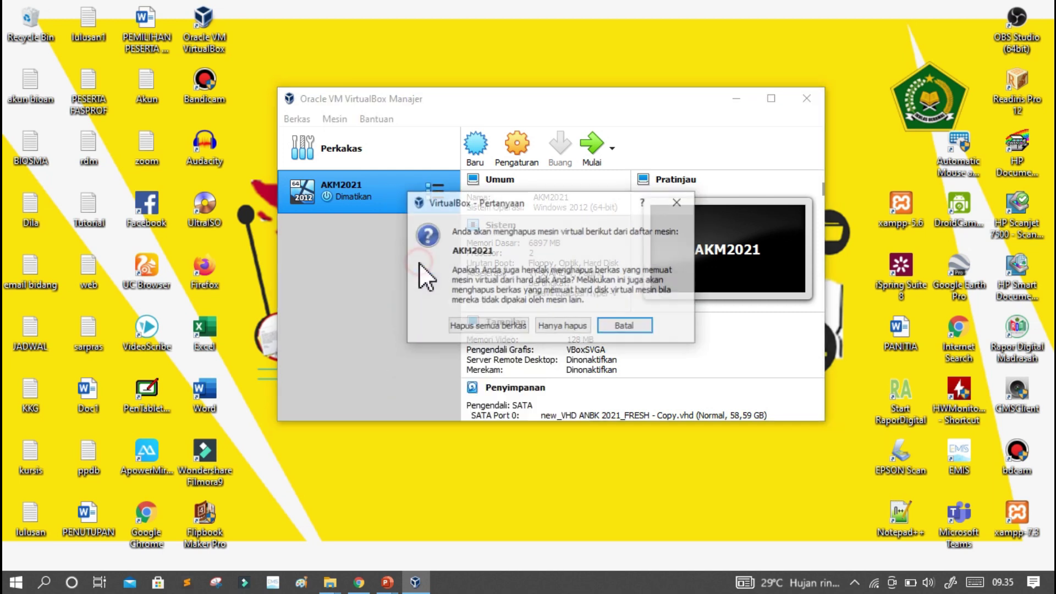
left_click(562, 329)
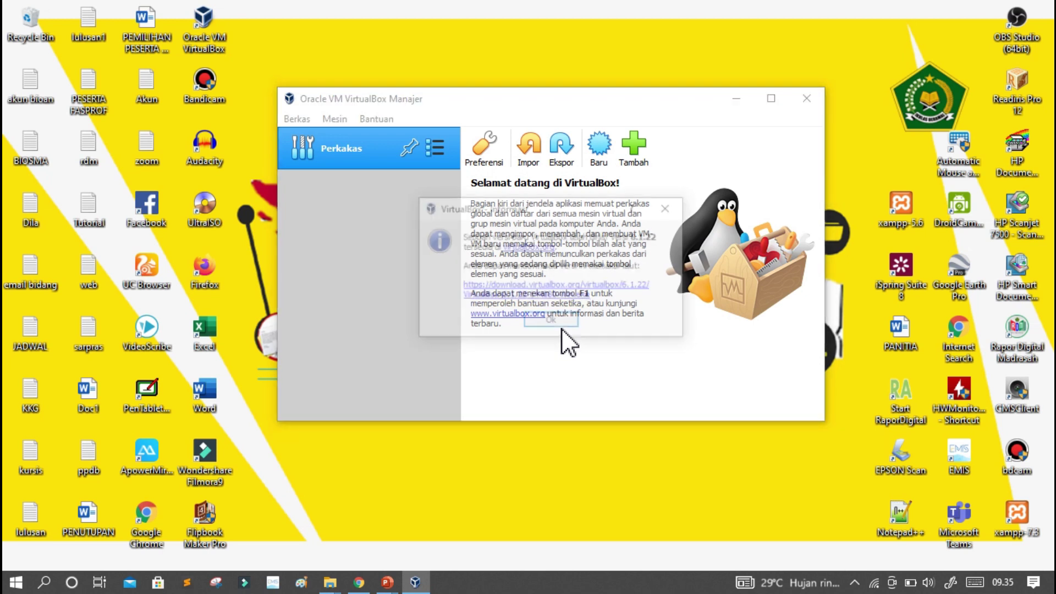
left_click(555, 318)
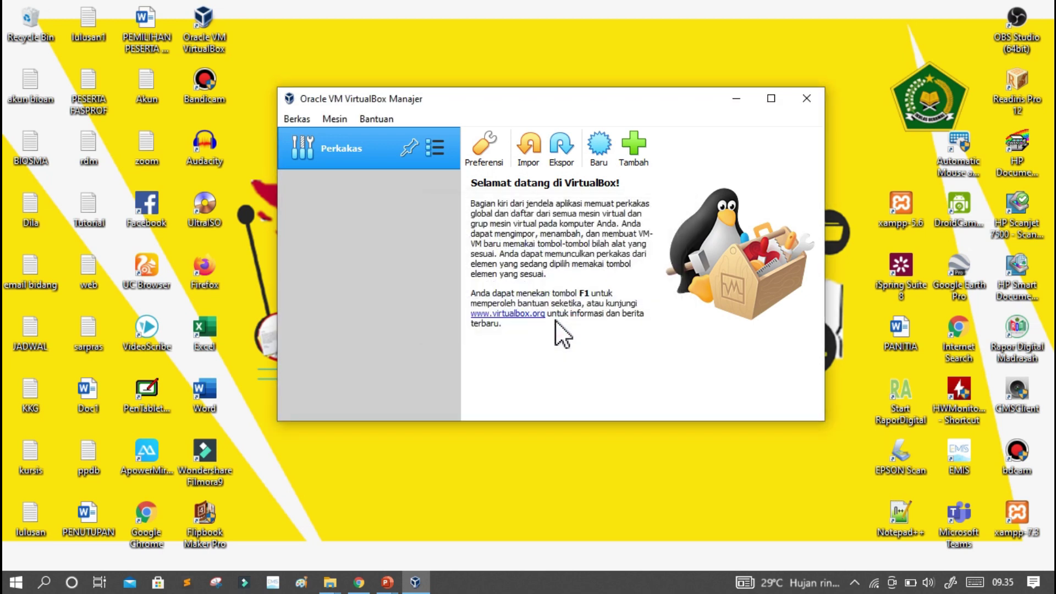
left_click_drag(570, 99, 575, 74)
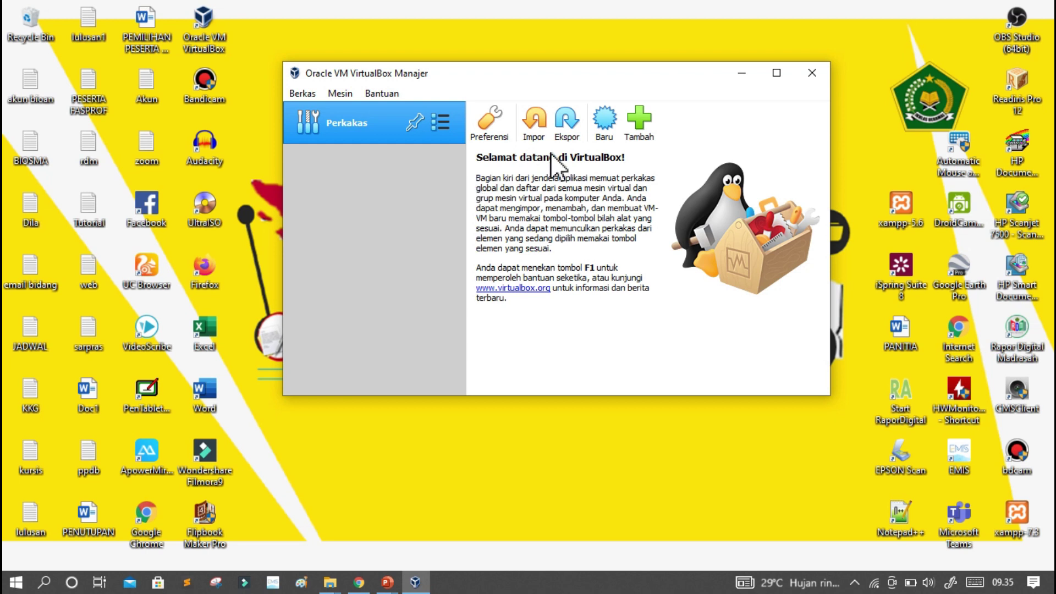
- Start creating a new virtual machine and enter ANBK as the beginning of its name
left_click(602, 128)
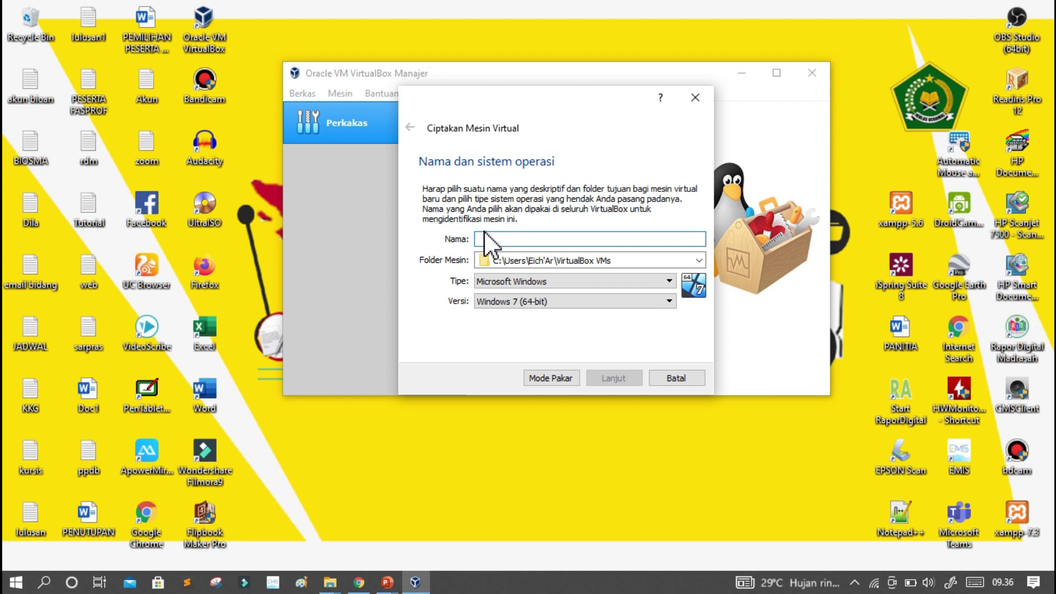
type("ANAK")
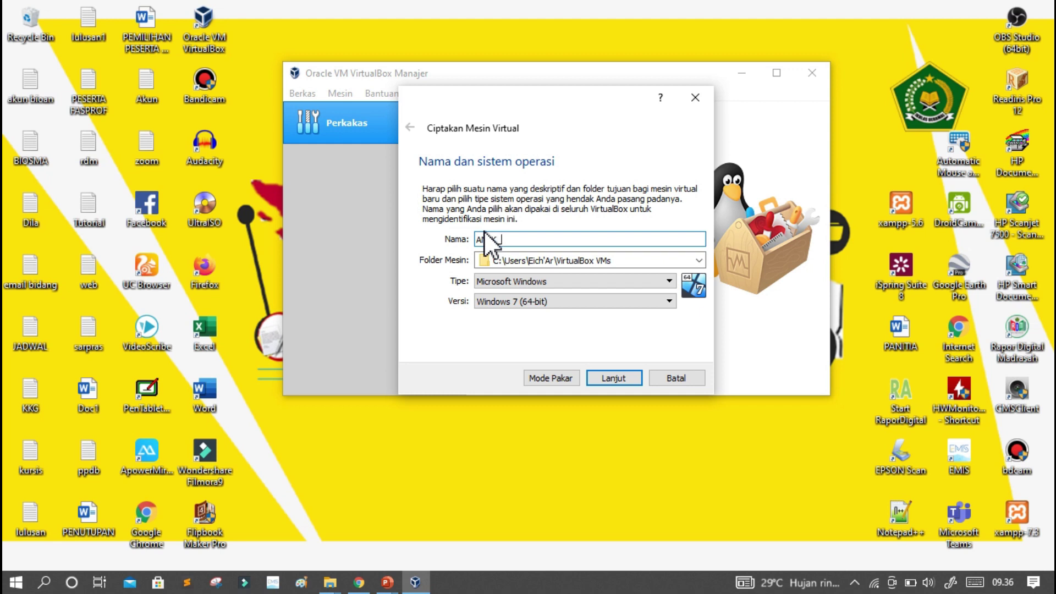
type("_")
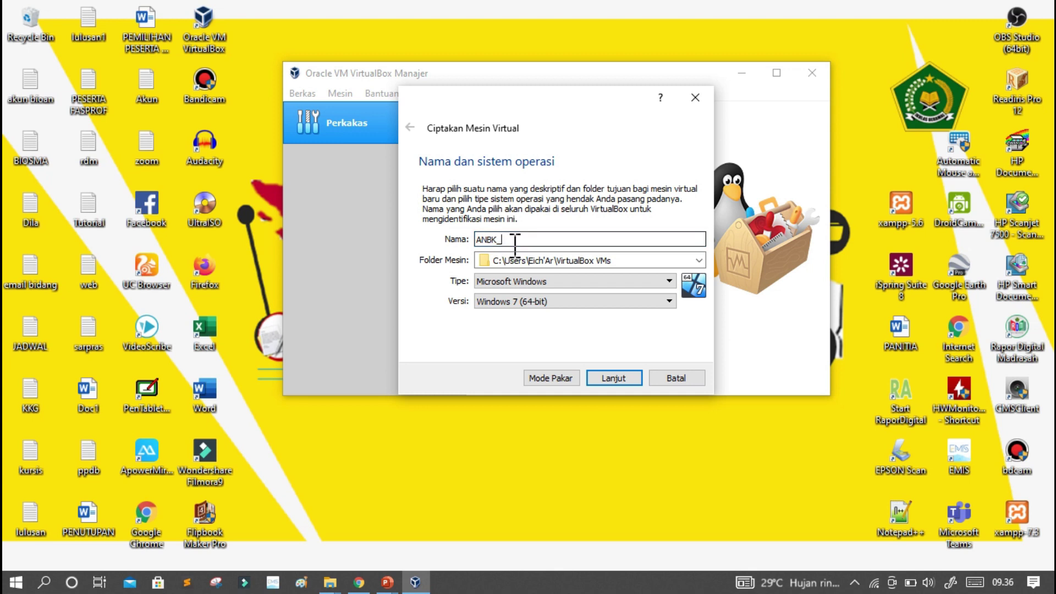
type("MTs")
key("BackSpace")
key("BackSpace")
key("BackSpace")
type("SMP")
key("BackSpace")
key("BackSpace")
key("BackSpace")
key("BackSpace")
type("SMP")
key("BackSpace")
key("BackSpace")
key("BackSpace")
type("MTS")
key("BackSpace")
key("BackSpace")
key("BackSpace")
key("BackSpace")
- Name the new virtual machine ANBK2021, set its version to Windows 2012 (64-bit), and continue to the memory size
type("K2021")
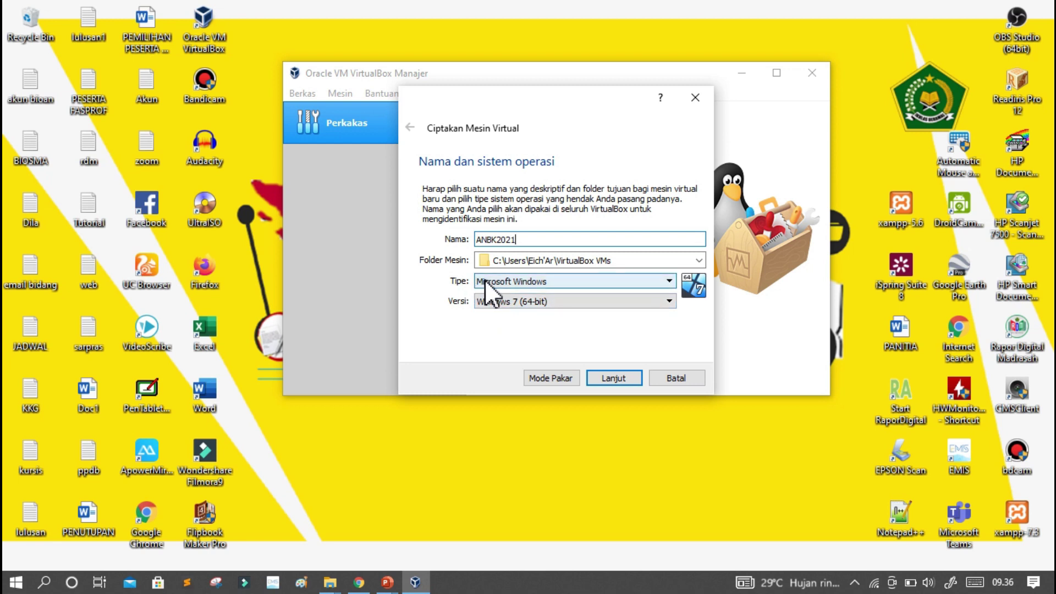
left_click(505, 300)
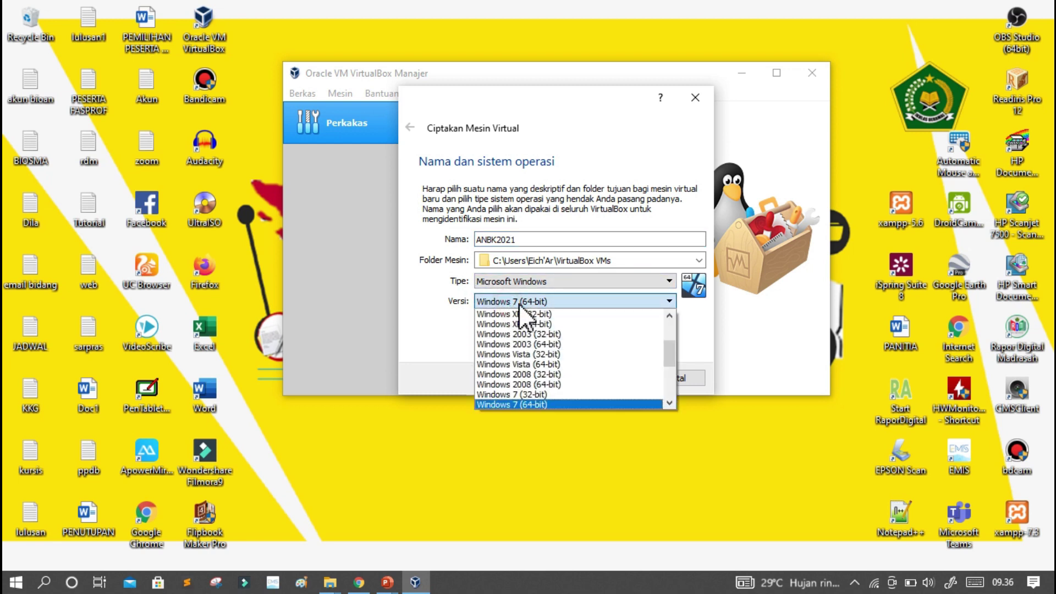
left_click_drag(672, 349, 671, 374)
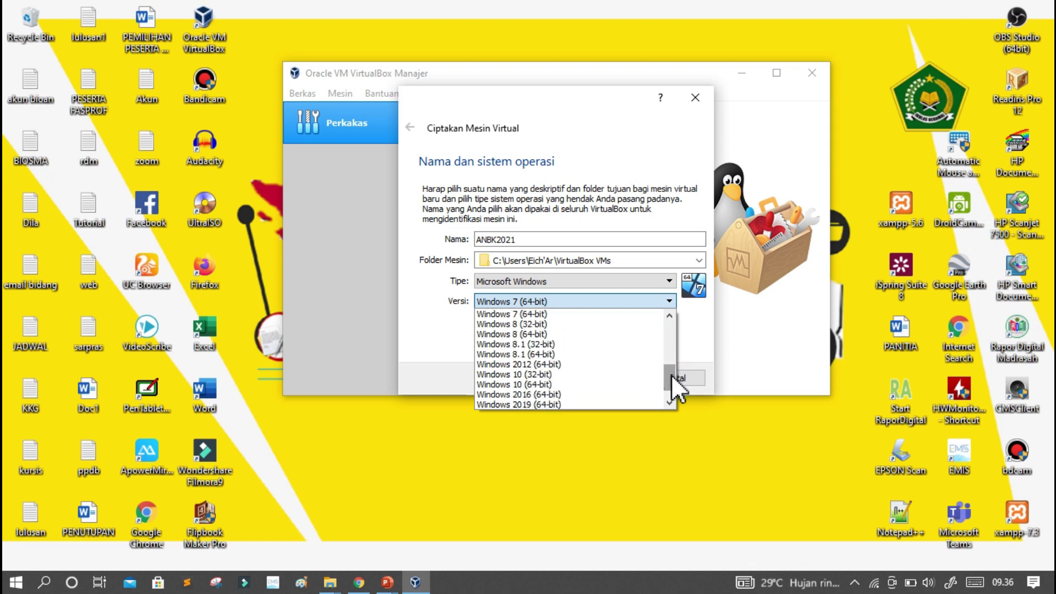
left_click(602, 365)
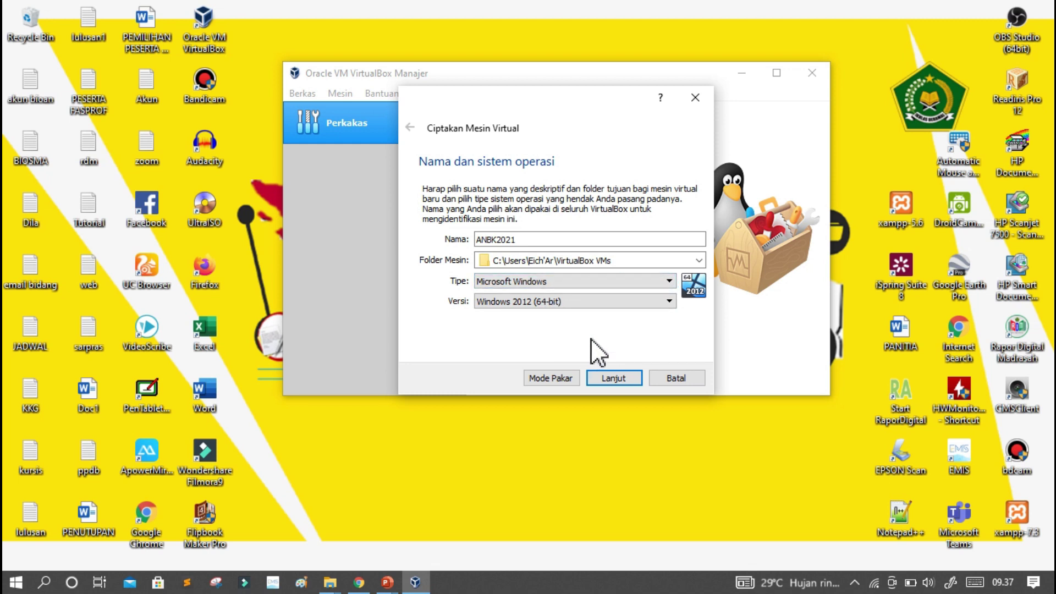
left_click(573, 304)
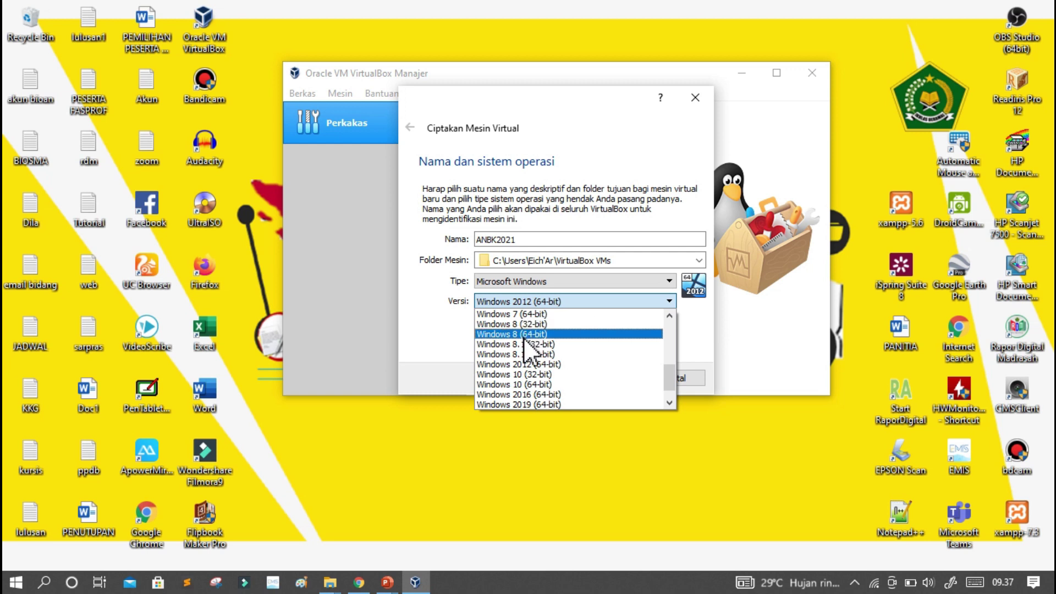
left_click(525, 364)
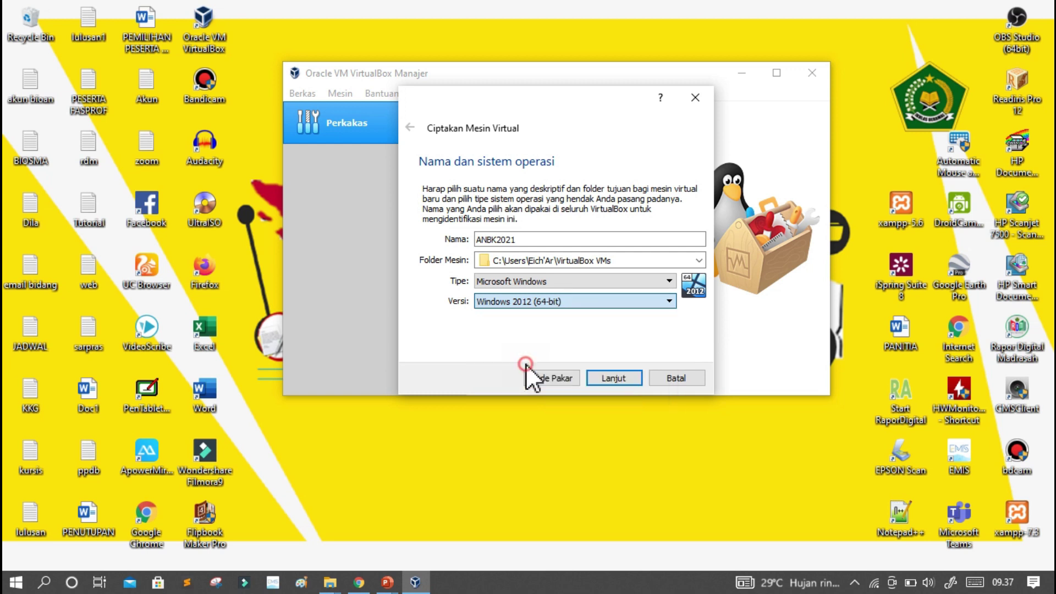
left_click(619, 374)
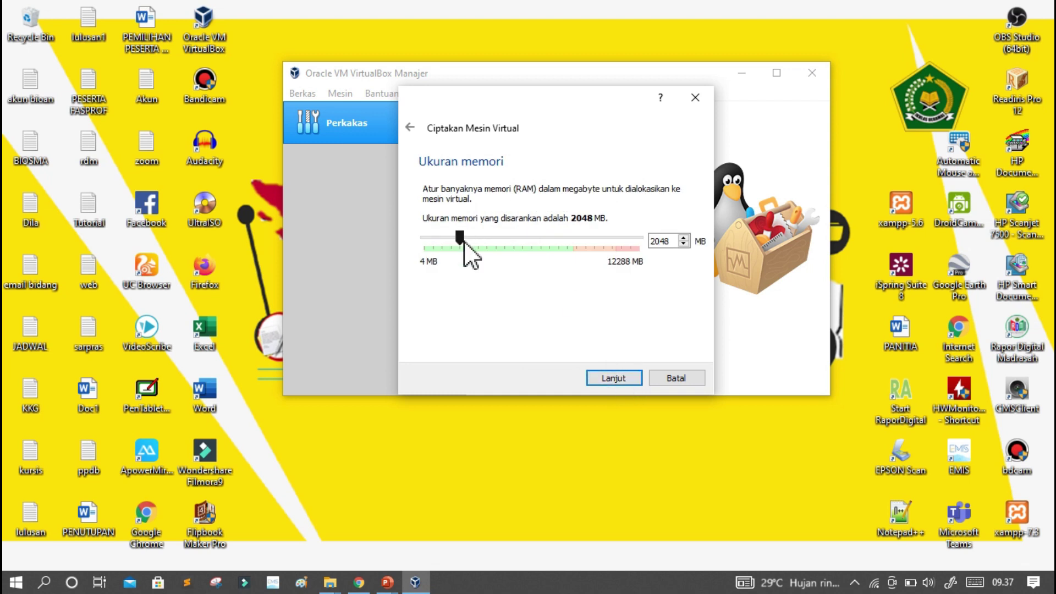
- Set the virtual machine's memory size to 6146 MB and continue to the hard disk options
left_click_drag(461, 236, 508, 237)
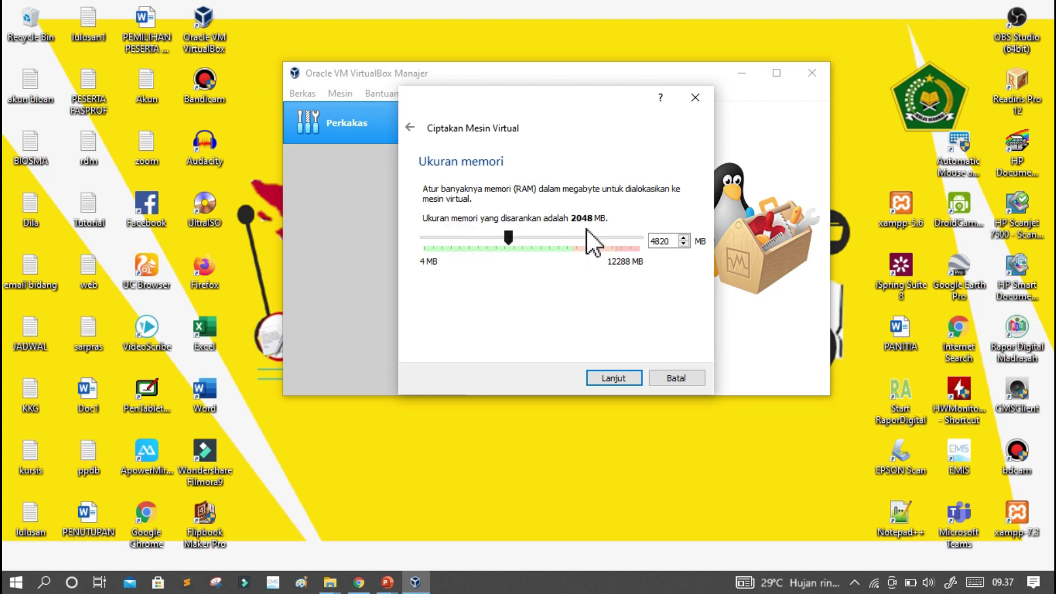
left_click(684, 238)
left_click(683, 237)
left_click(684, 237)
left_click(684, 237)
left_click(683, 244)
left_click(683, 243)
left_click(684, 244)
left_click_drag(509, 233, 579, 249)
left_click_drag(578, 248, 531, 257)
left_click(610, 381)
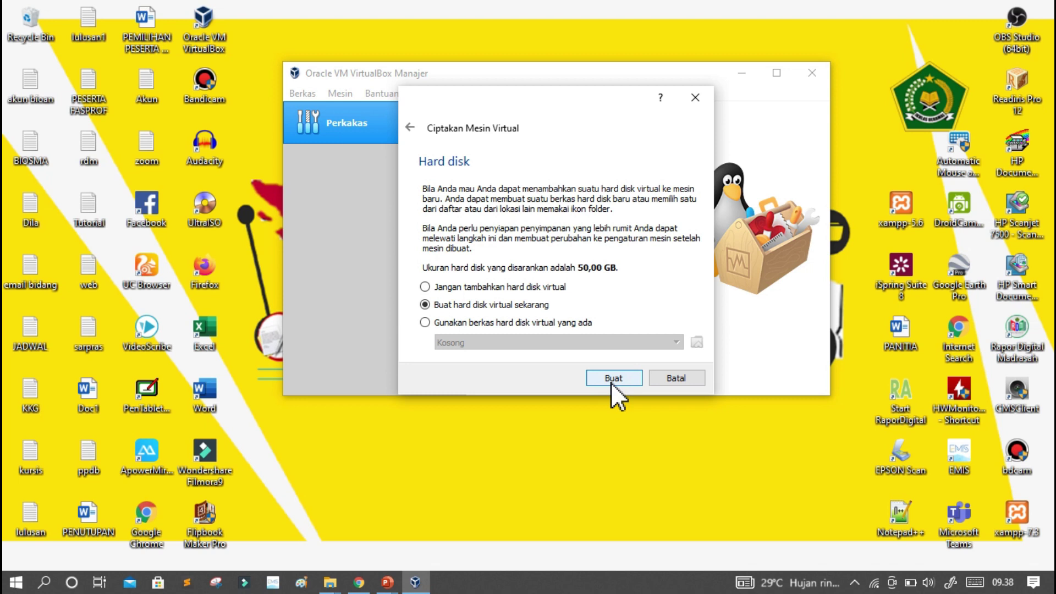
- Choose to use an existing virtual hard disk file, and locate the new_VHD ANBK 2021_FRESH - Copy file in the PREREQUISITES folder
left_click(425, 322)
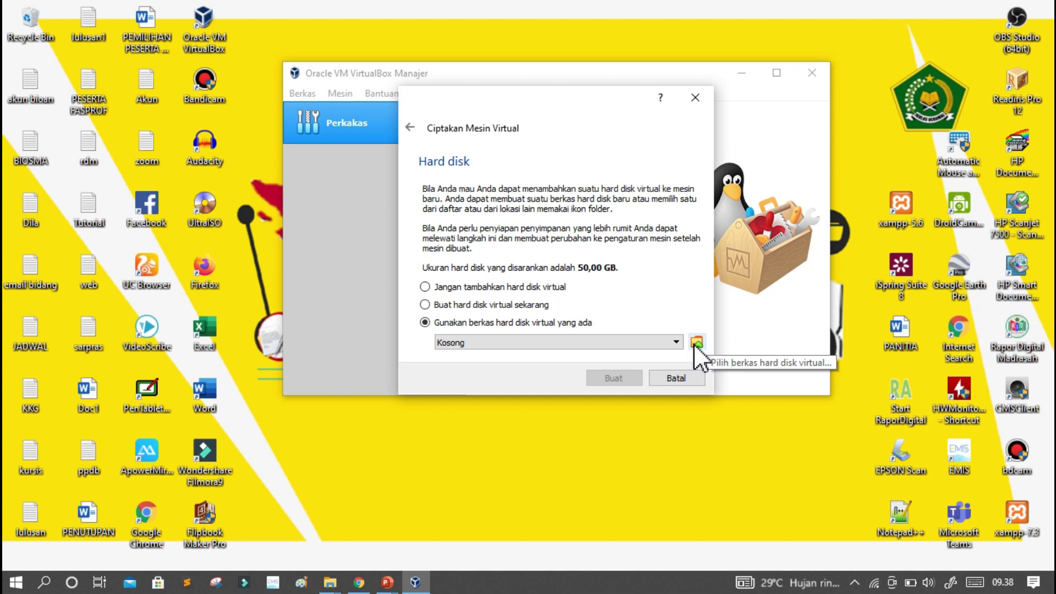
left_click(339, 582)
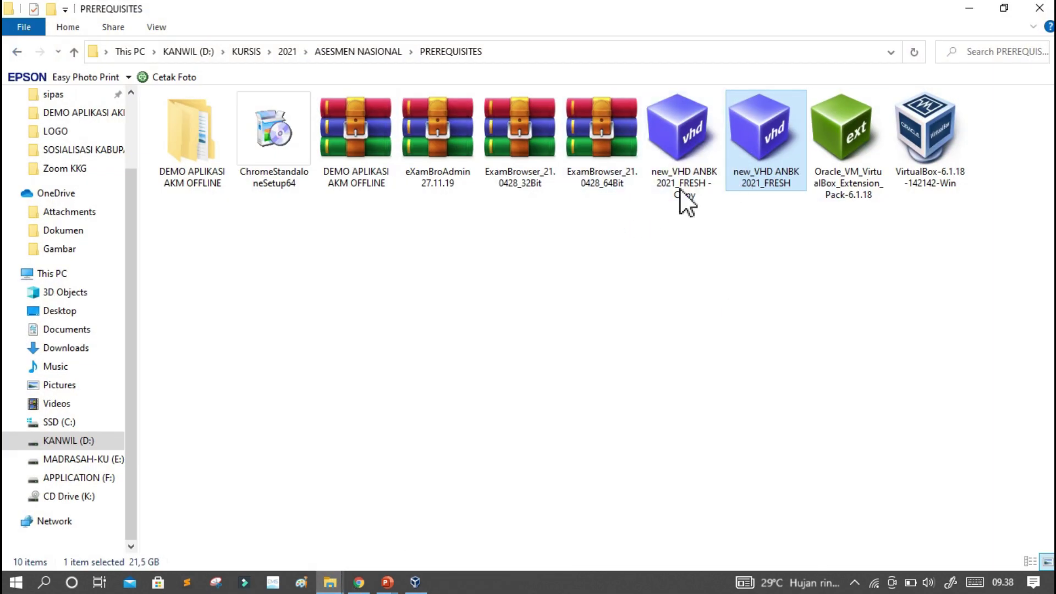
left_click(685, 114)
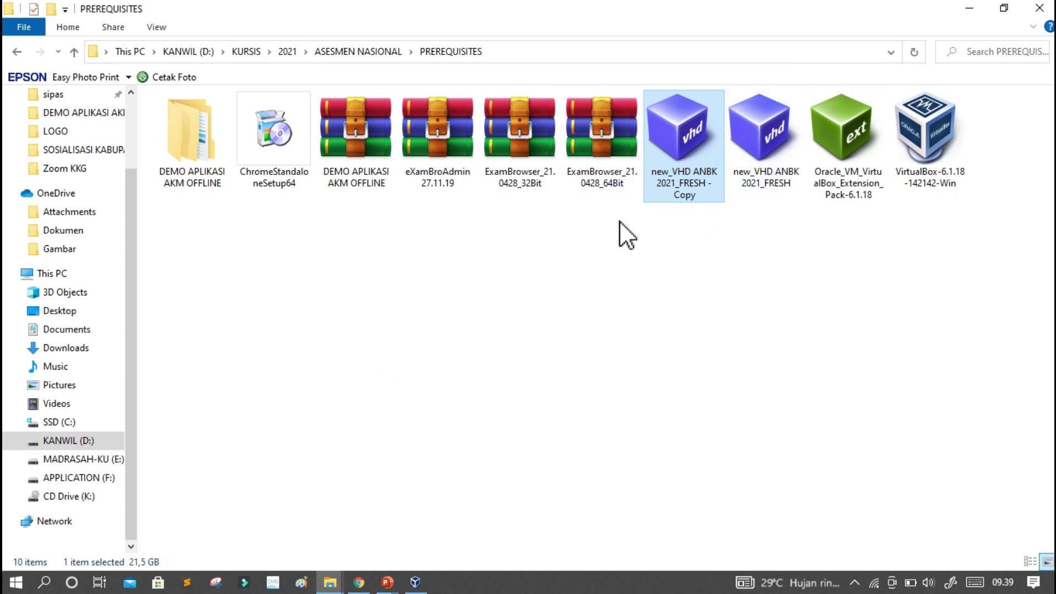
left_click(414, 578)
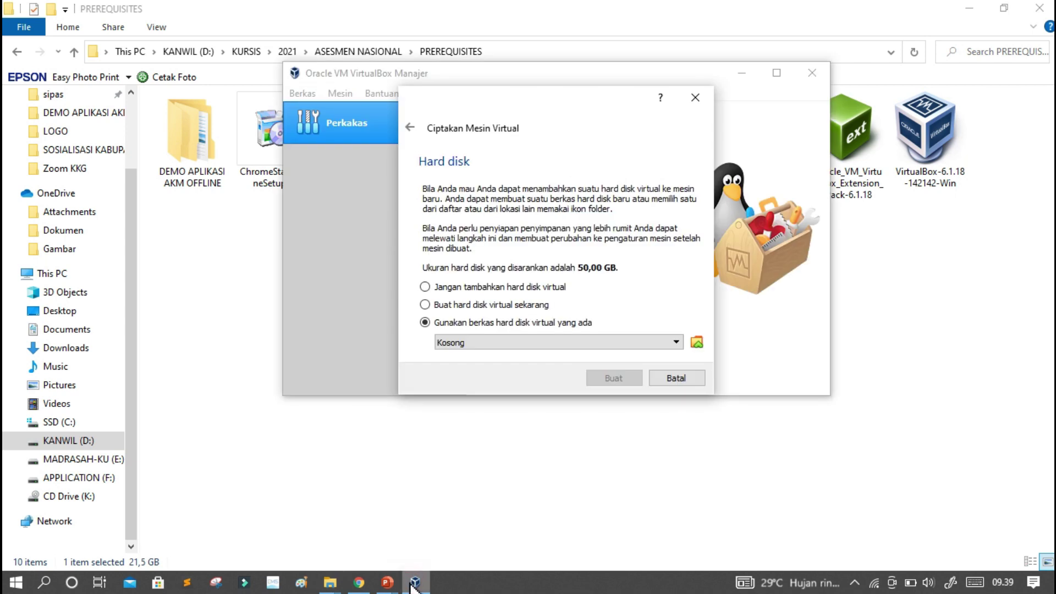
- Start adding a hard disk file and browse to KURSIS\2021\ASESMEN NASIONAL\PREREQUISITES on the KANWIL (D:) drive
left_click(697, 342)
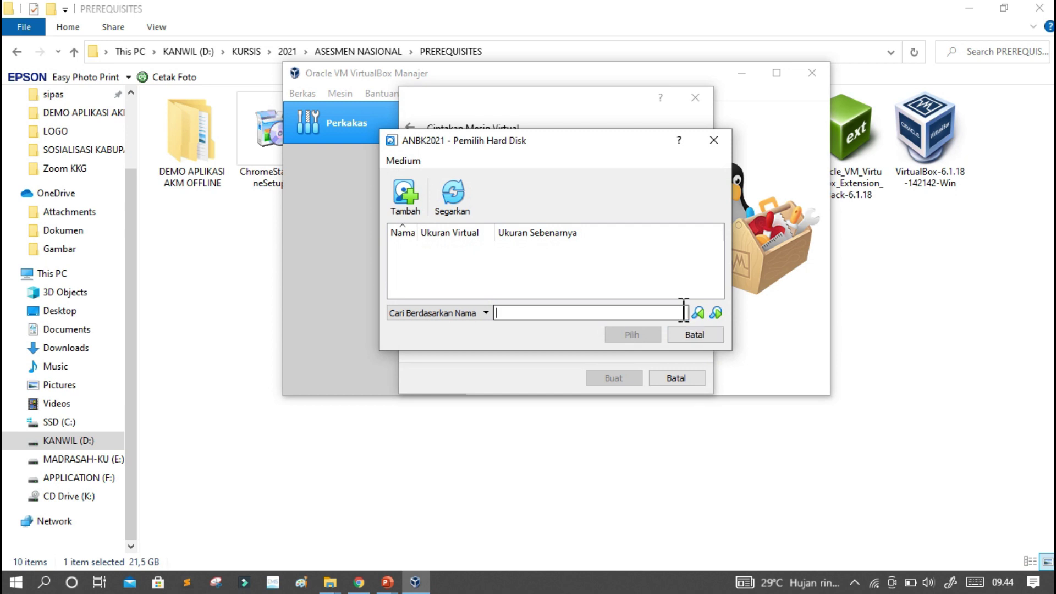
left_click(394, 202)
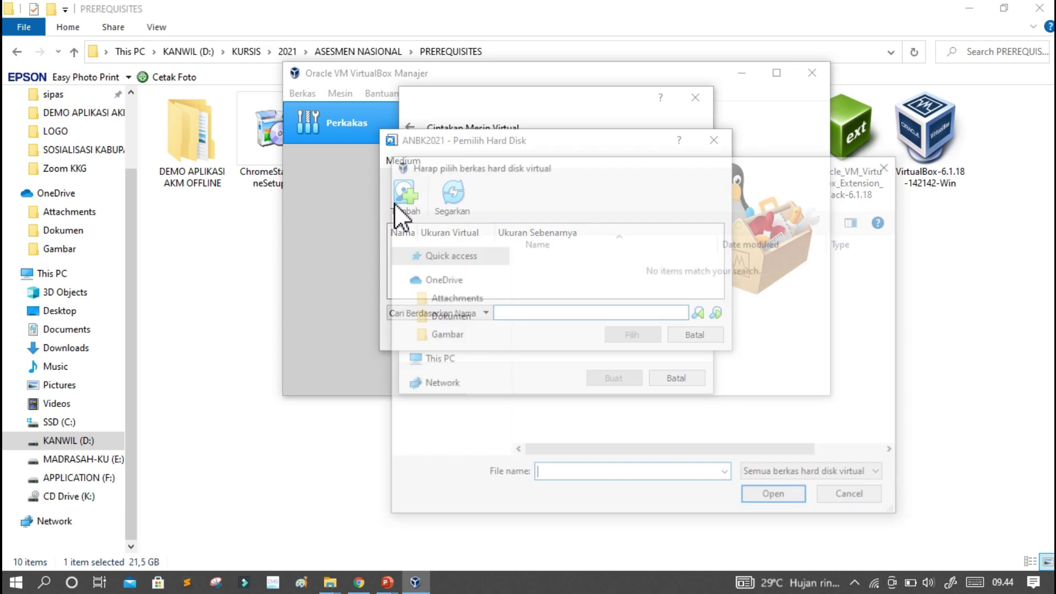
left_click_drag(502, 278, 497, 390)
left_click(449, 353)
left_click(680, 291)
type("ku")
key("Return")
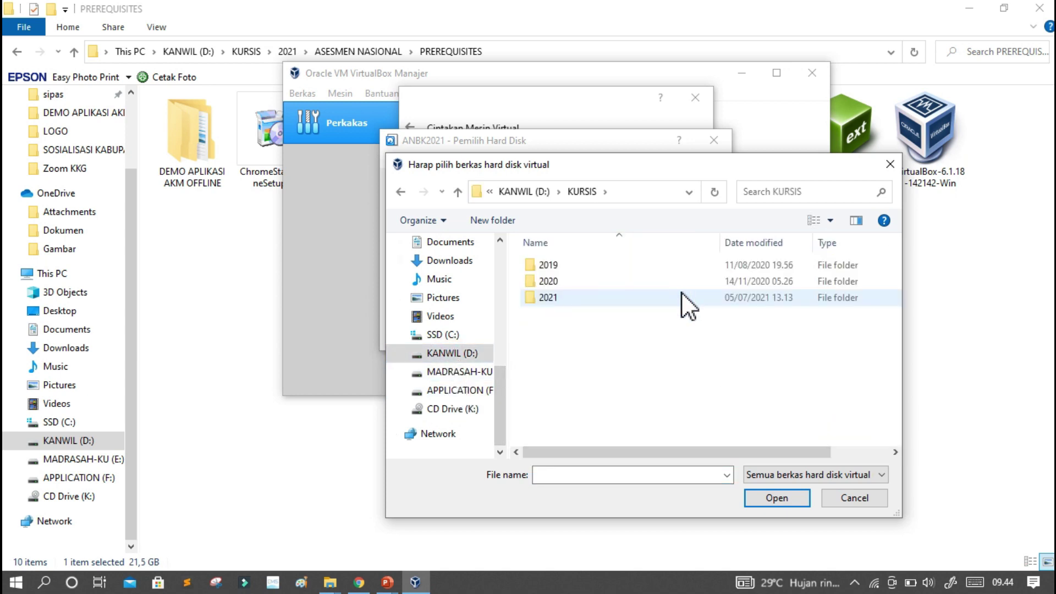
double_click(615, 300)
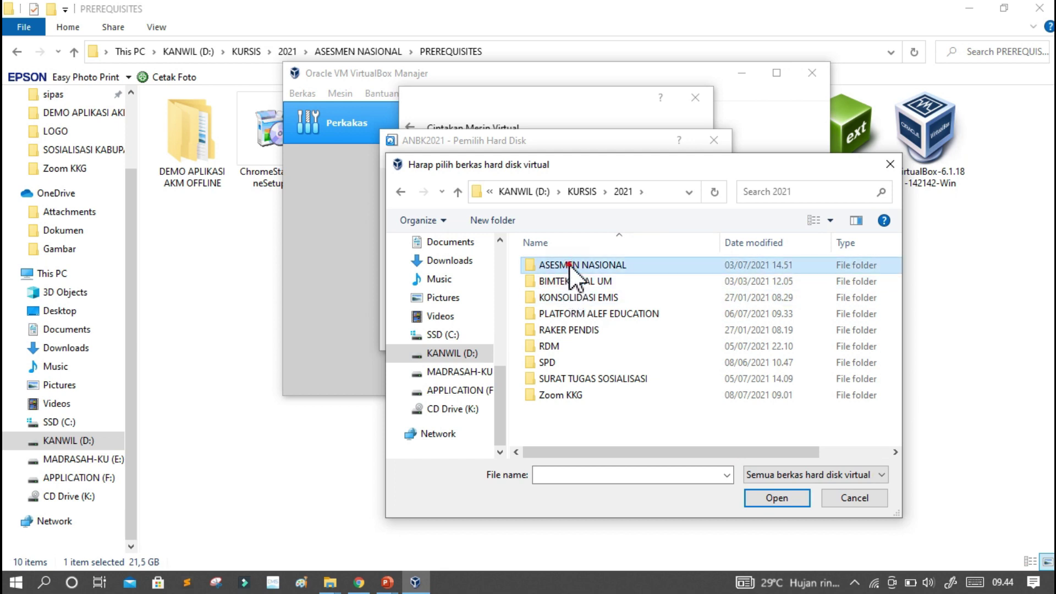
double_click(569, 264)
double_click(571, 298)
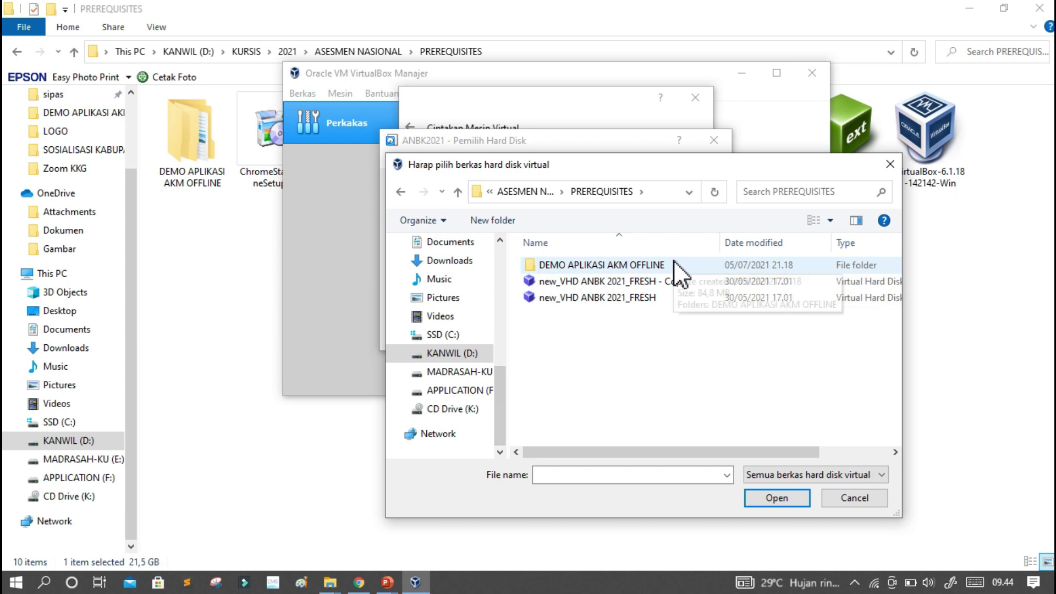
- Add and choose new_VHD ANBK 2021_FRESH - Copy.vhd as the hard disk, and create the virtual machine
left_click_drag(382, 150, 315, 97)
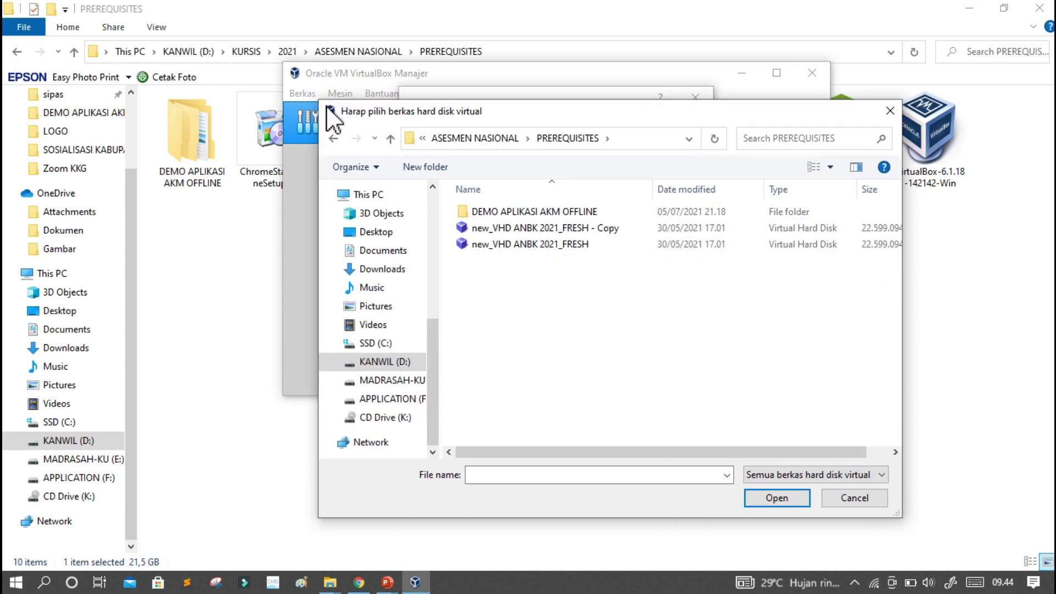
left_click(583, 231)
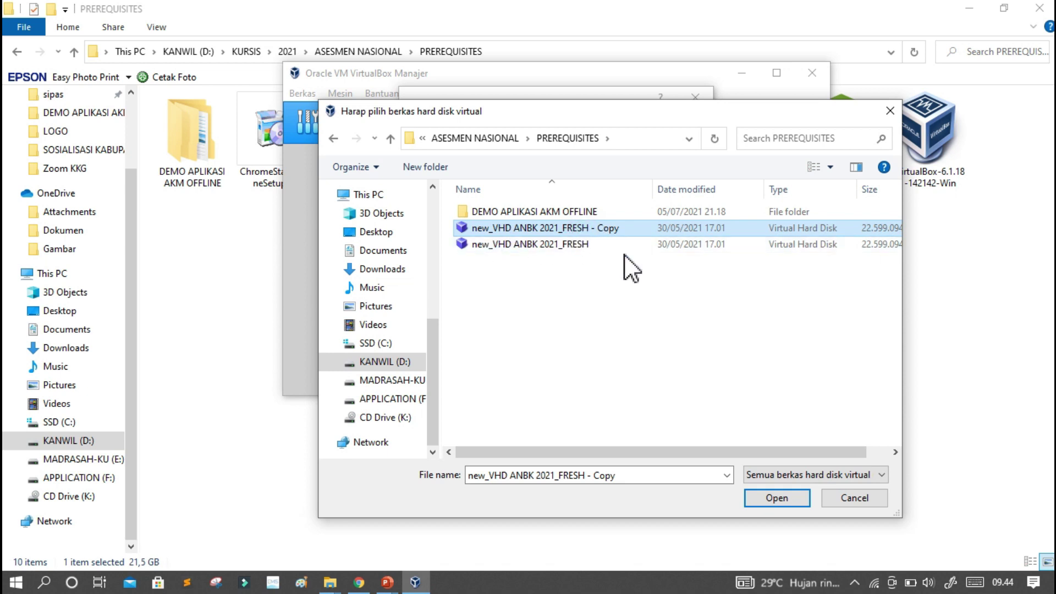
left_click(516, 248)
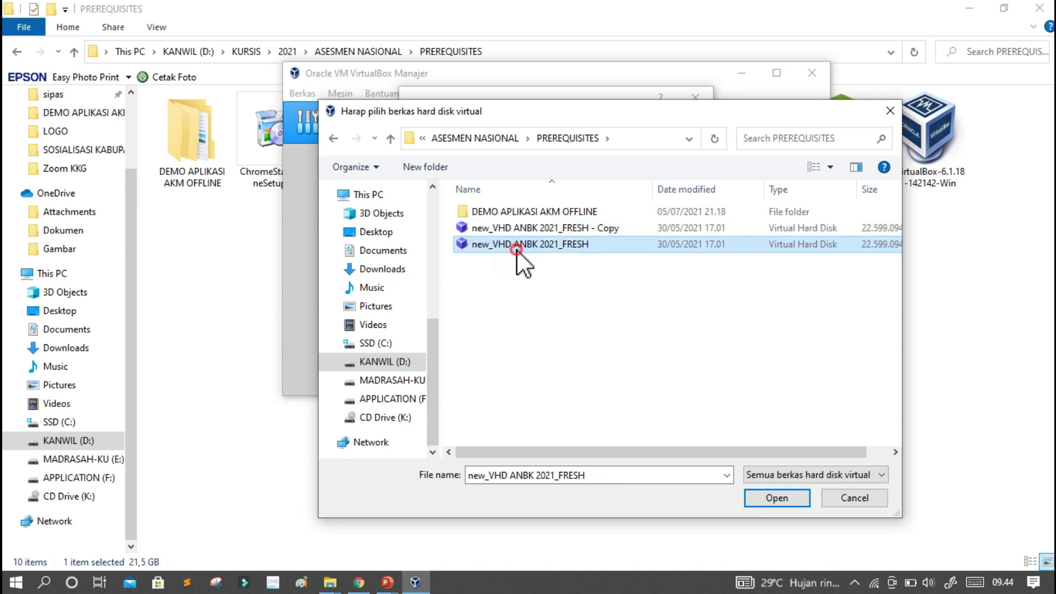
left_click(540, 230)
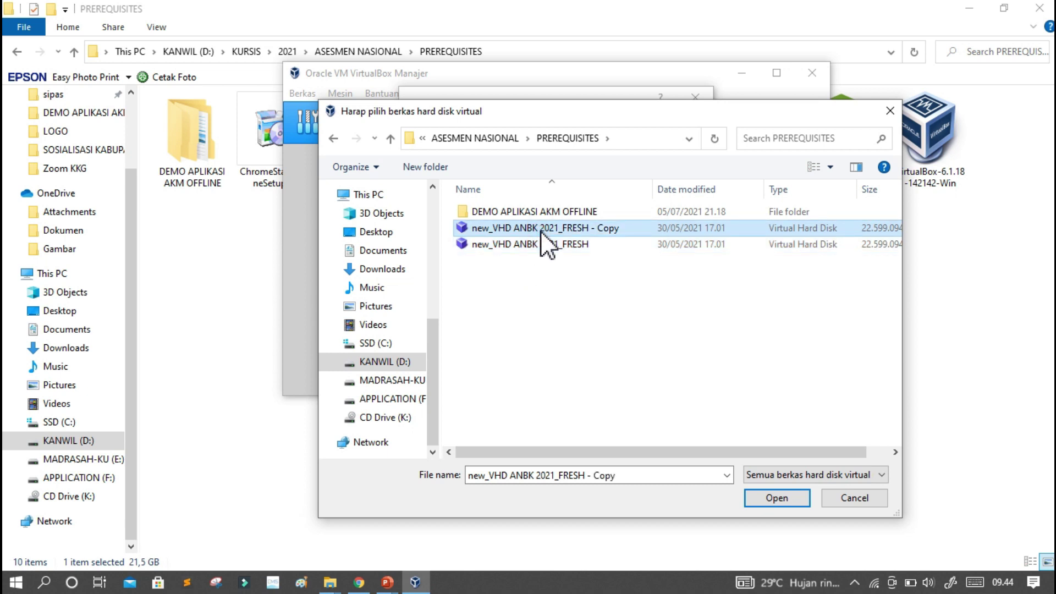
left_click(776, 497)
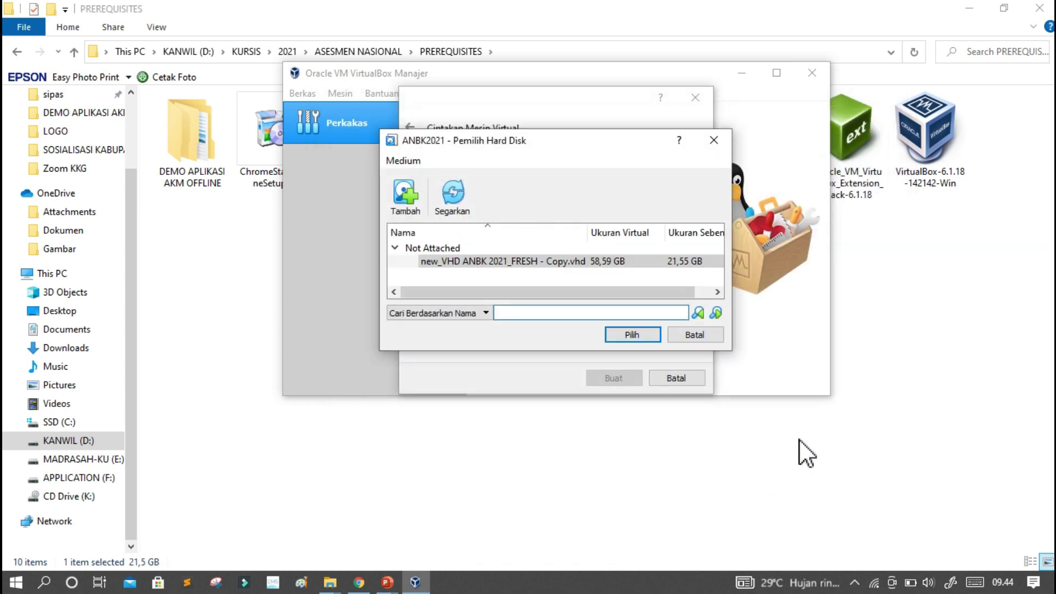
left_click(641, 337)
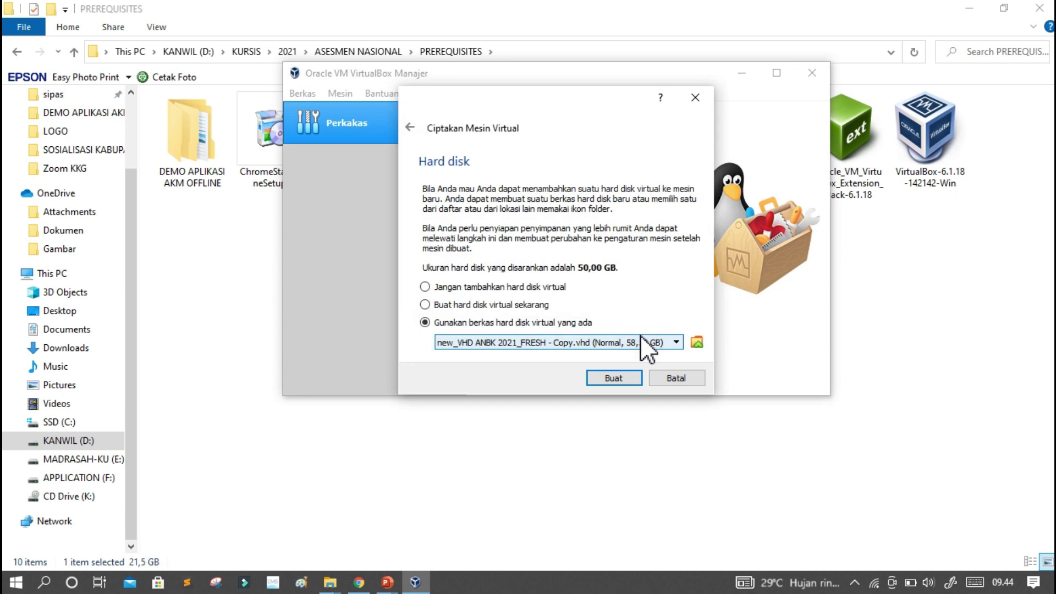
left_click(618, 375)
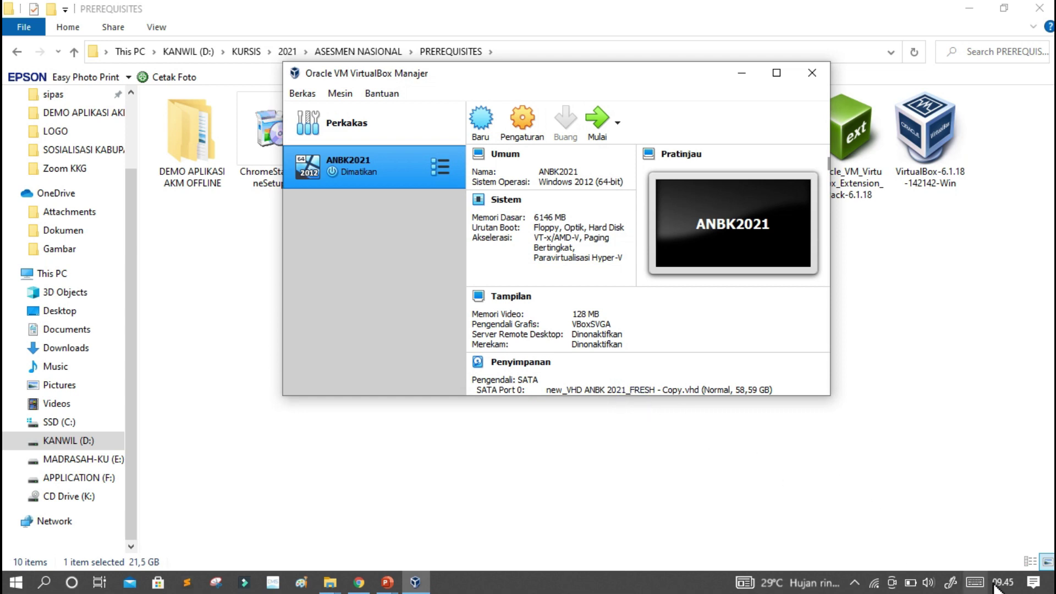
- Check the computer's clock, date and time zone in the Windows date and time settings, and close the settings
mouse_move(998, 588)
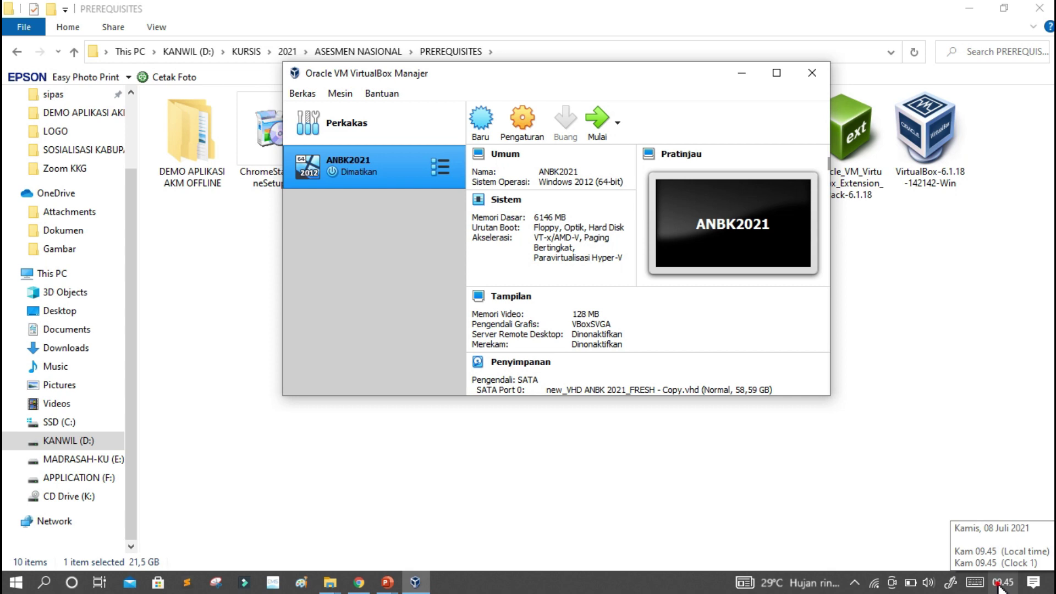
left_click(998, 584)
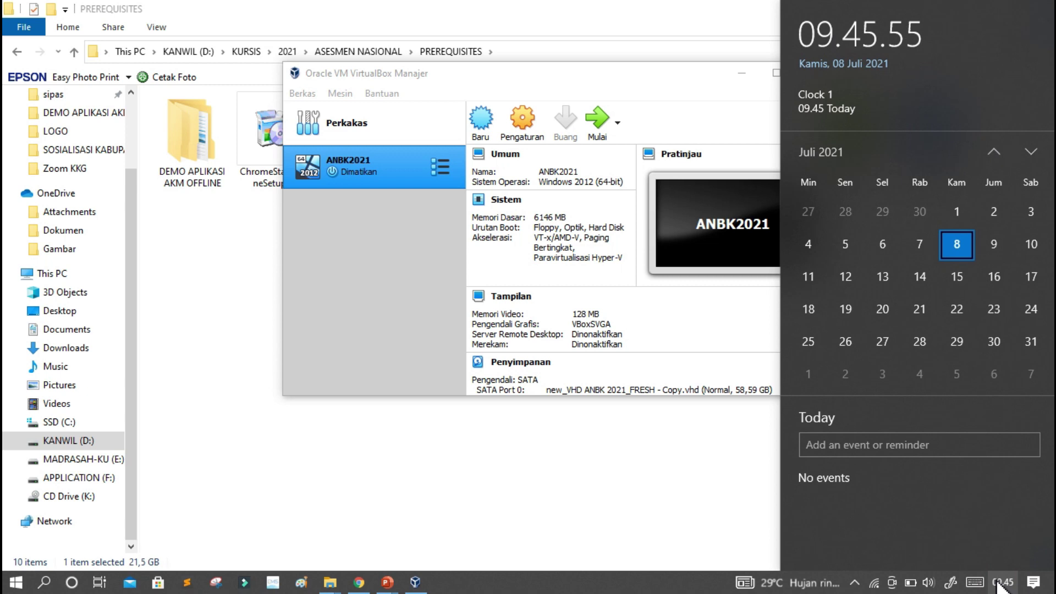
right_click(998, 586)
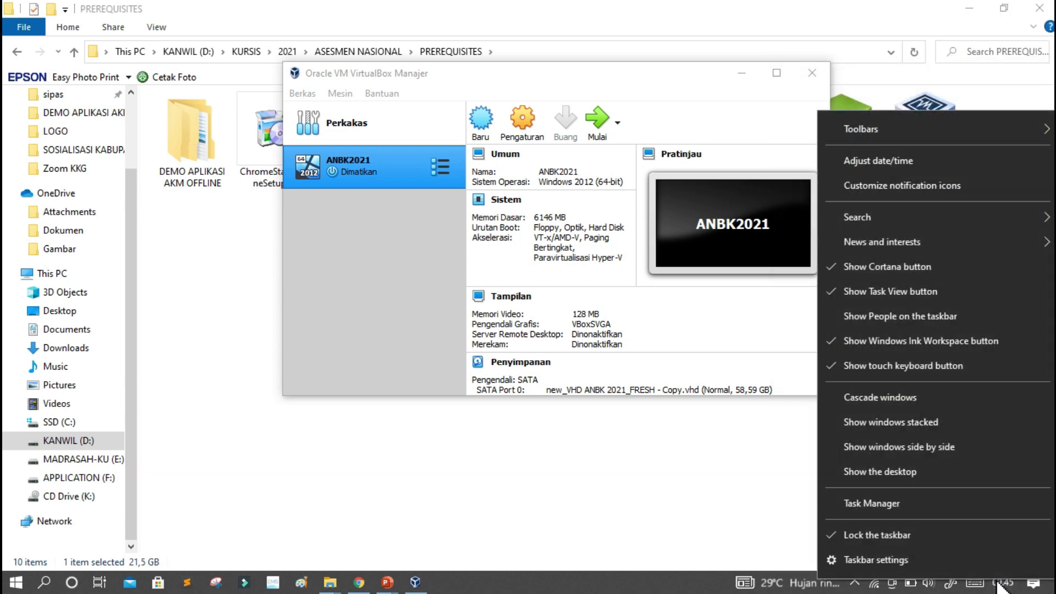
left_click(854, 163)
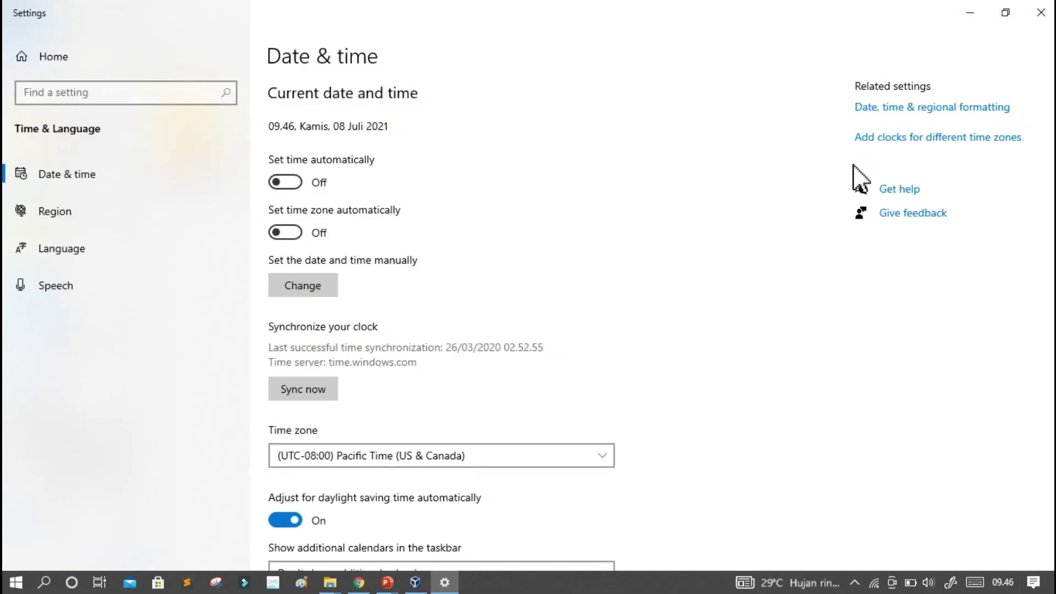
left_click(1041, 13)
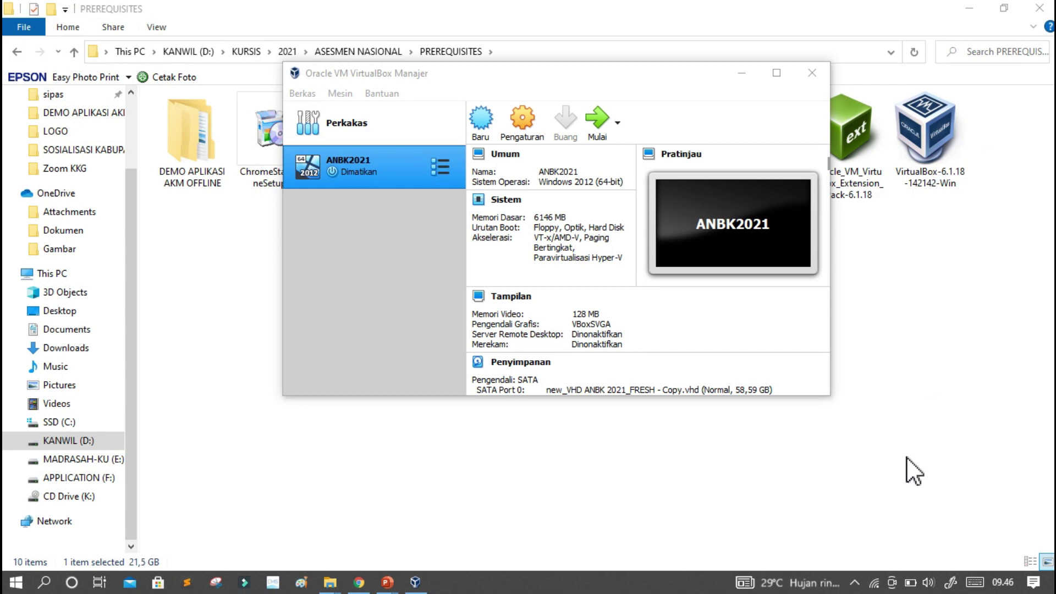
- Check the computer's network connections in the Windows list of available networks, and close the list
right_click(874, 586)
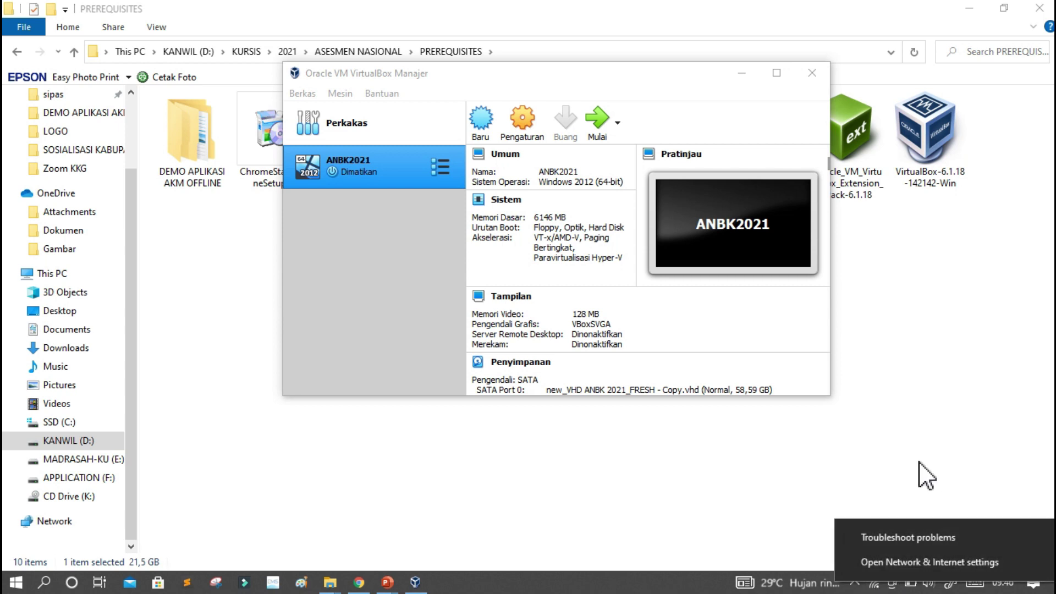
left_click(12, 583)
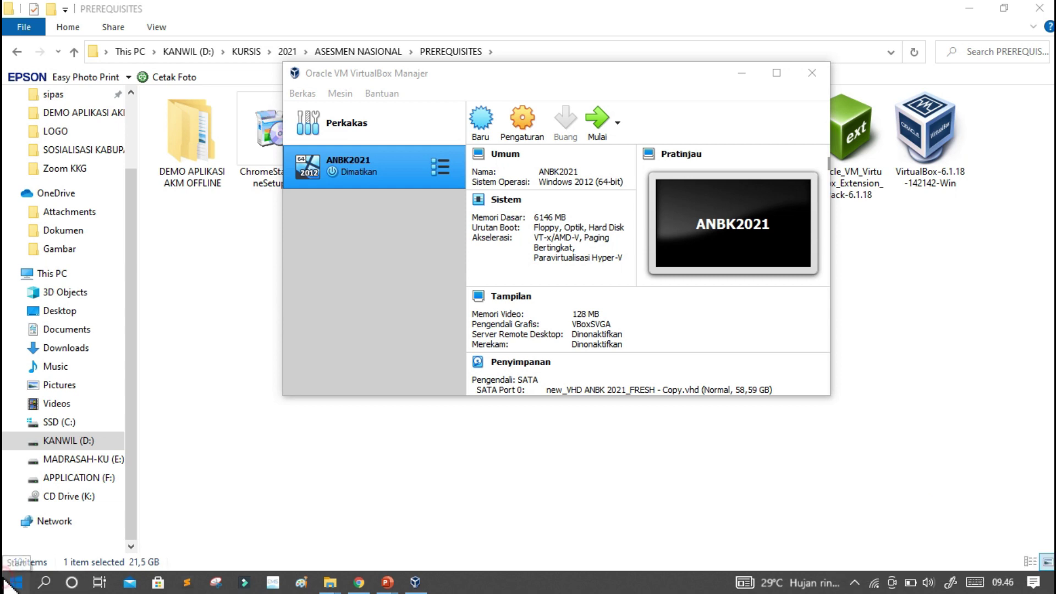
left_click(887, 501)
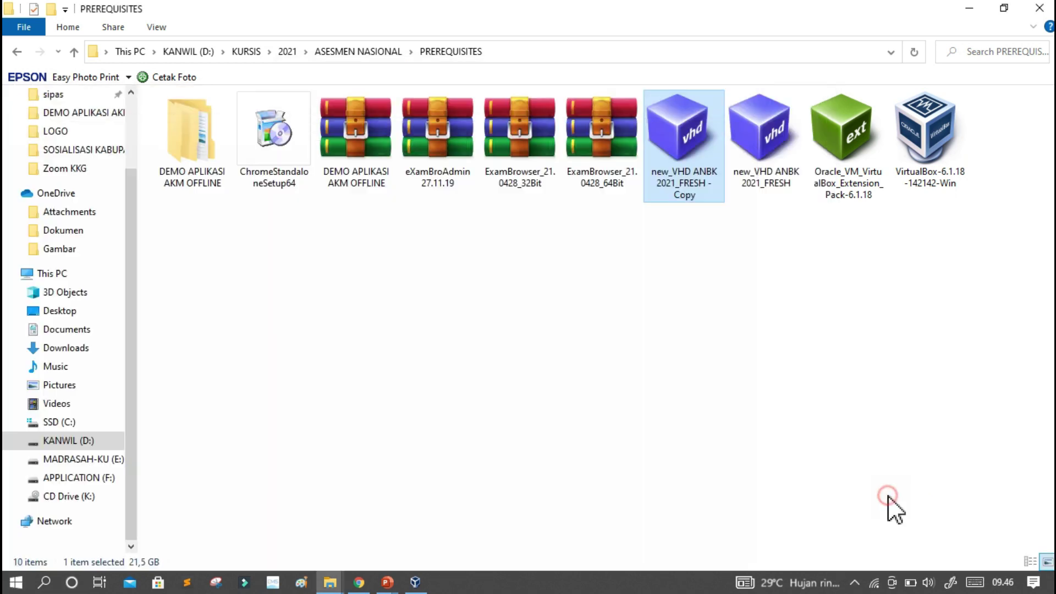
left_click(877, 581)
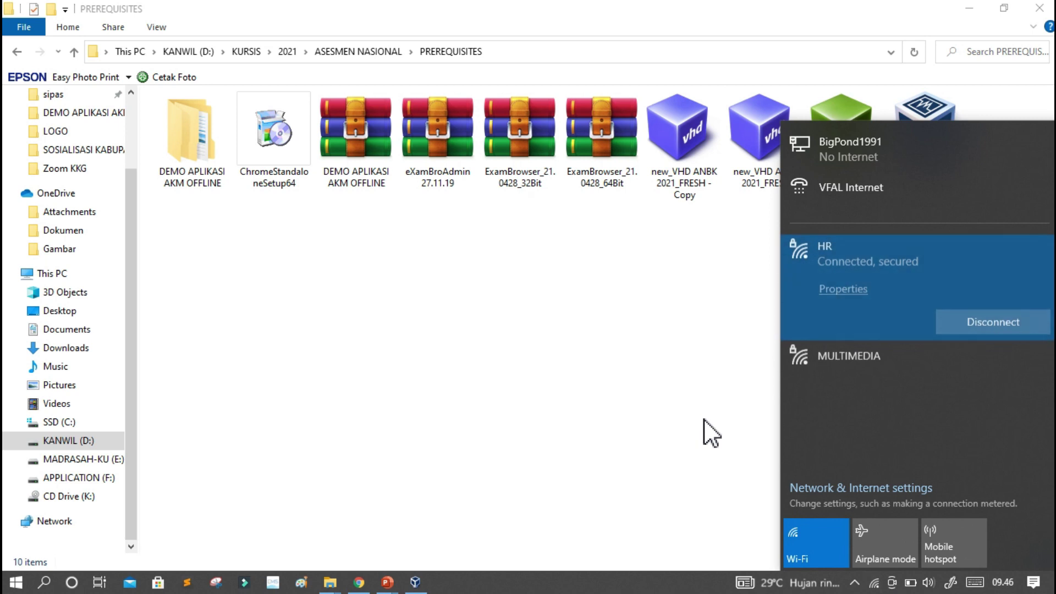
left_click(704, 433)
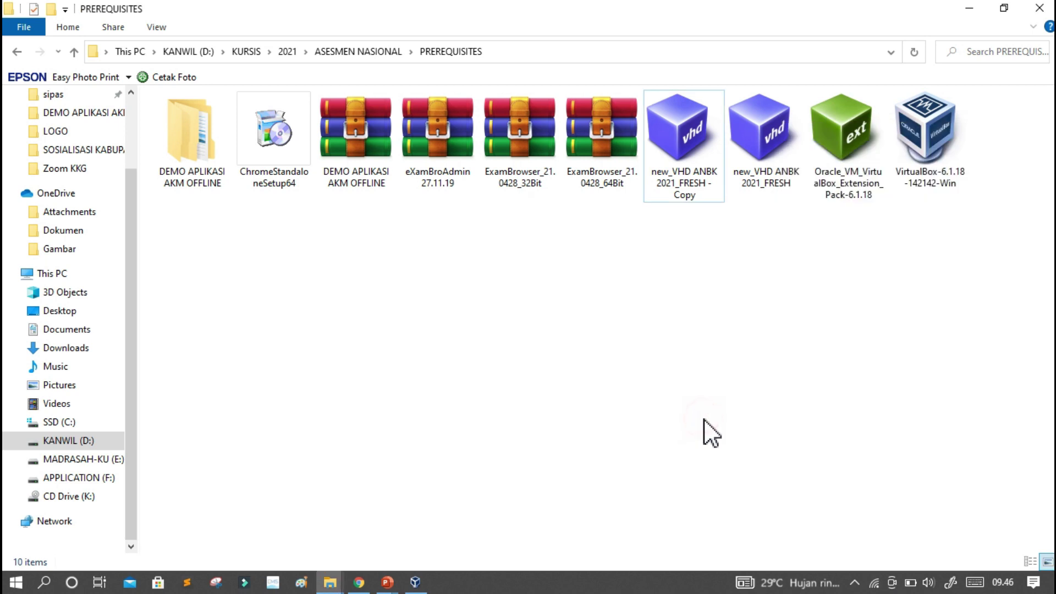
- Open the Windows network settings and go from the Ethernet settings to the firewall and network protection page
right_click(874, 583)
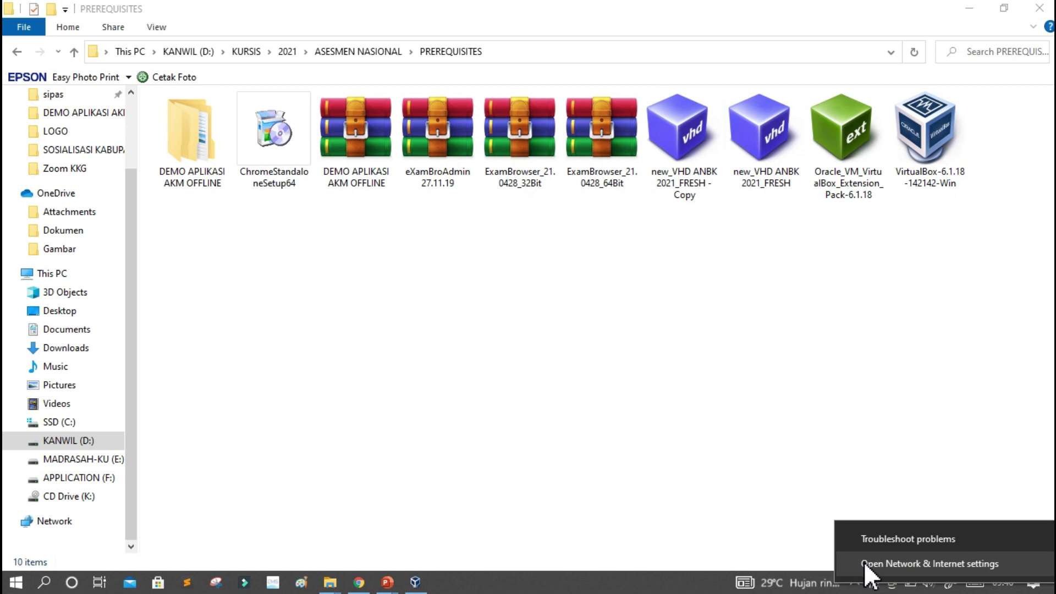
left_click(863, 563)
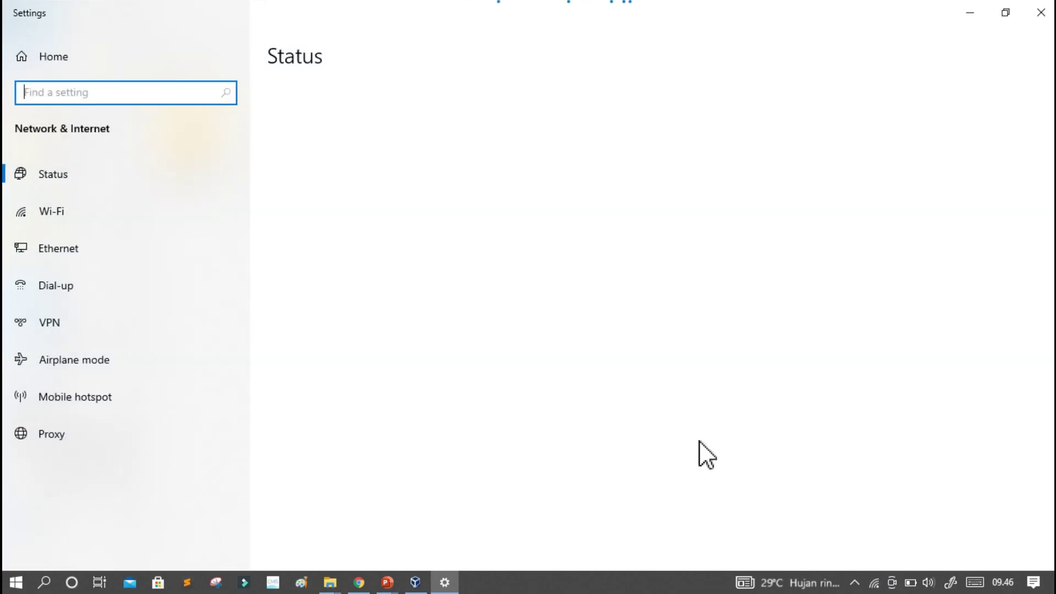
scroll(523, 407, "down", 5)
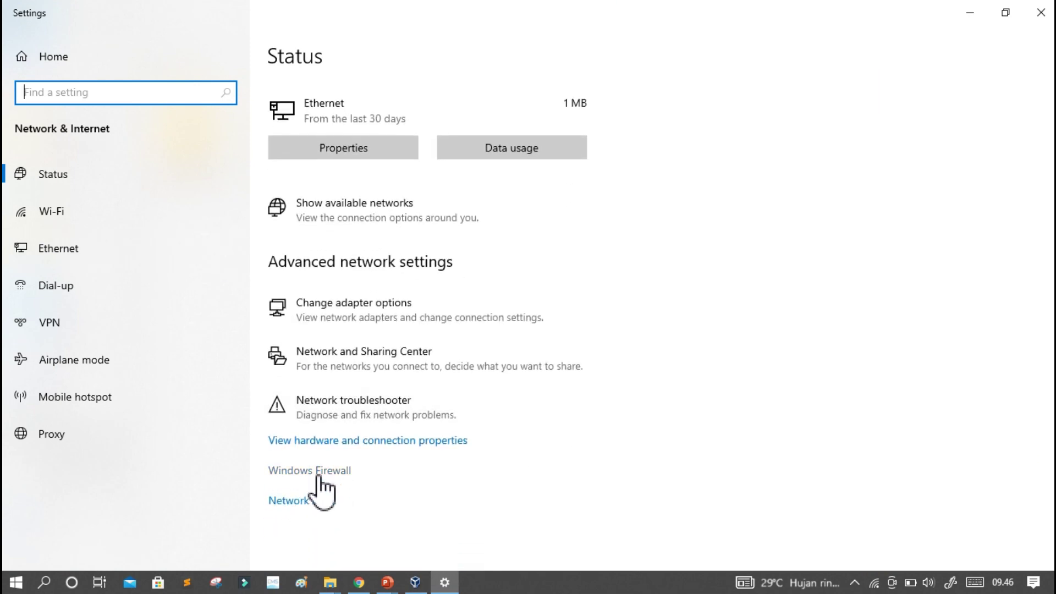
left_click(82, 246)
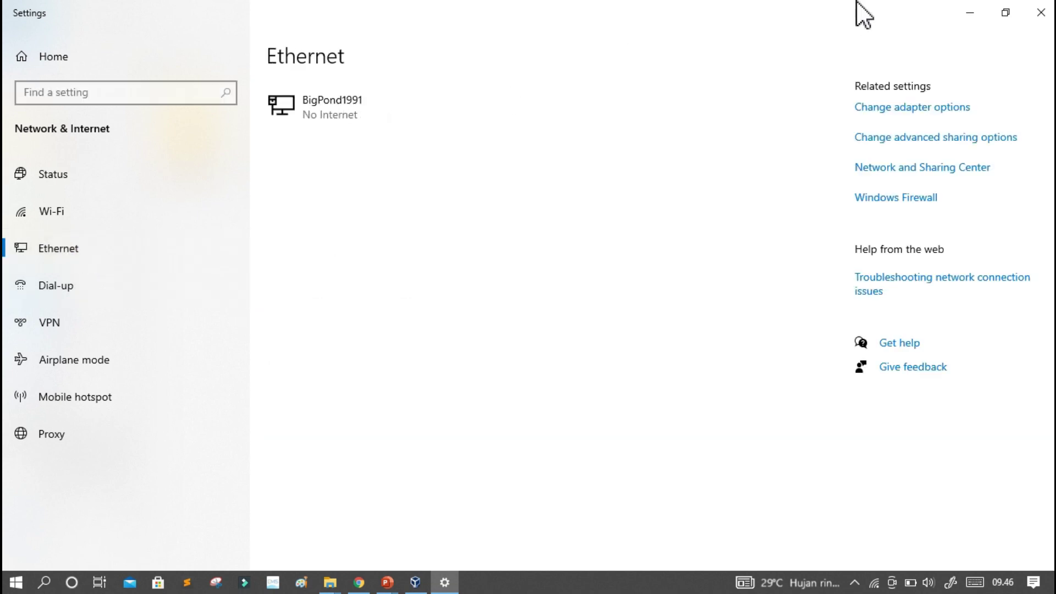
left_click(886, 199)
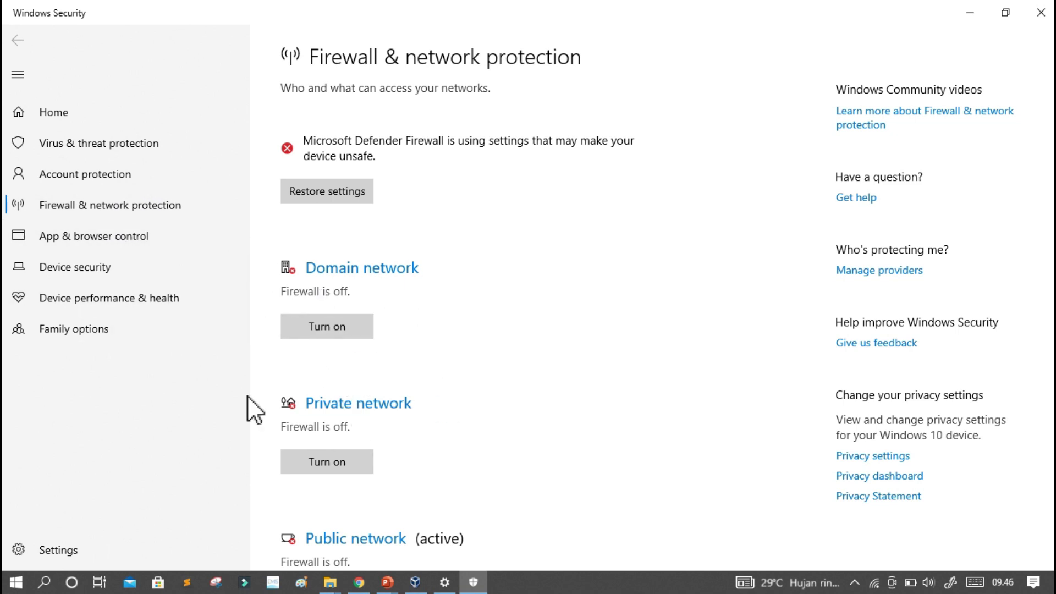
scroll(283, 388, "down", 4)
scroll(401, 224, "up", 4)
- Turn on the firewall for the domain, private and public networks
left_click(341, 330)
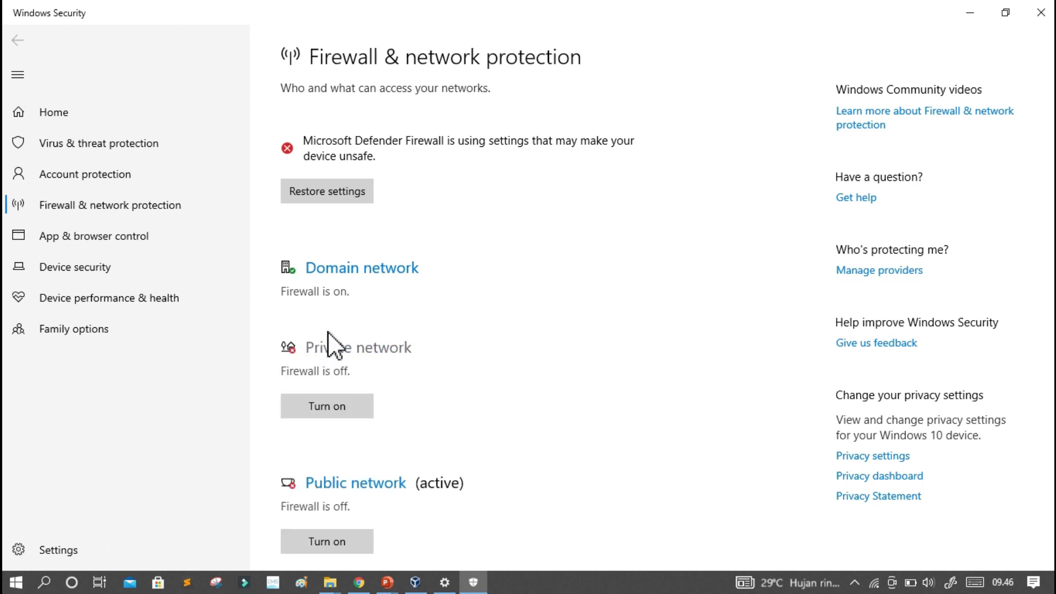
left_click(336, 409)
left_click(325, 485)
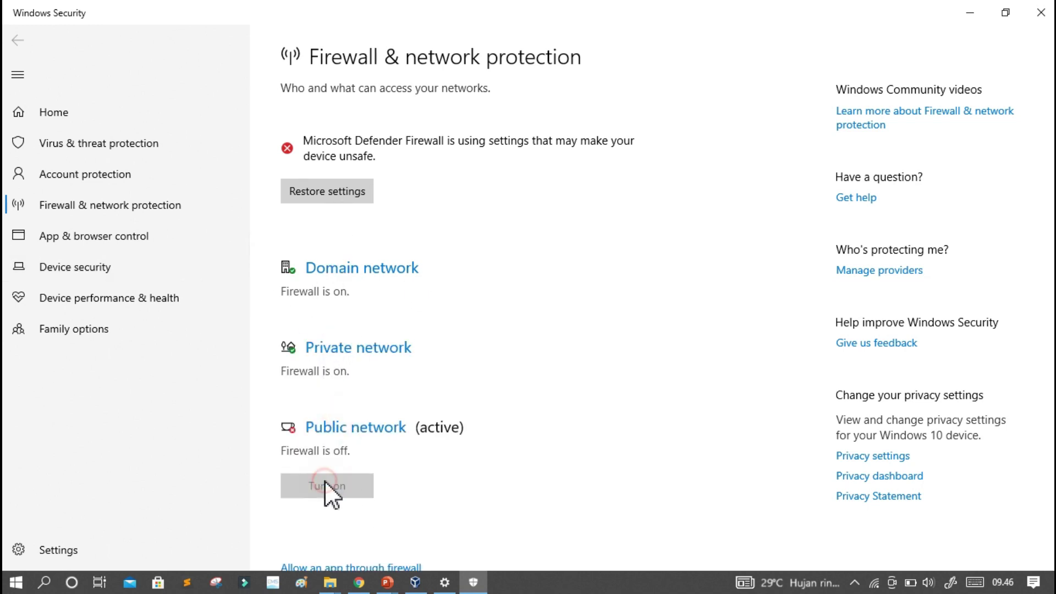
- Turn off Microsoft Defender Firewall for the domain network and the private network
left_click(338, 271)
left_click(296, 310)
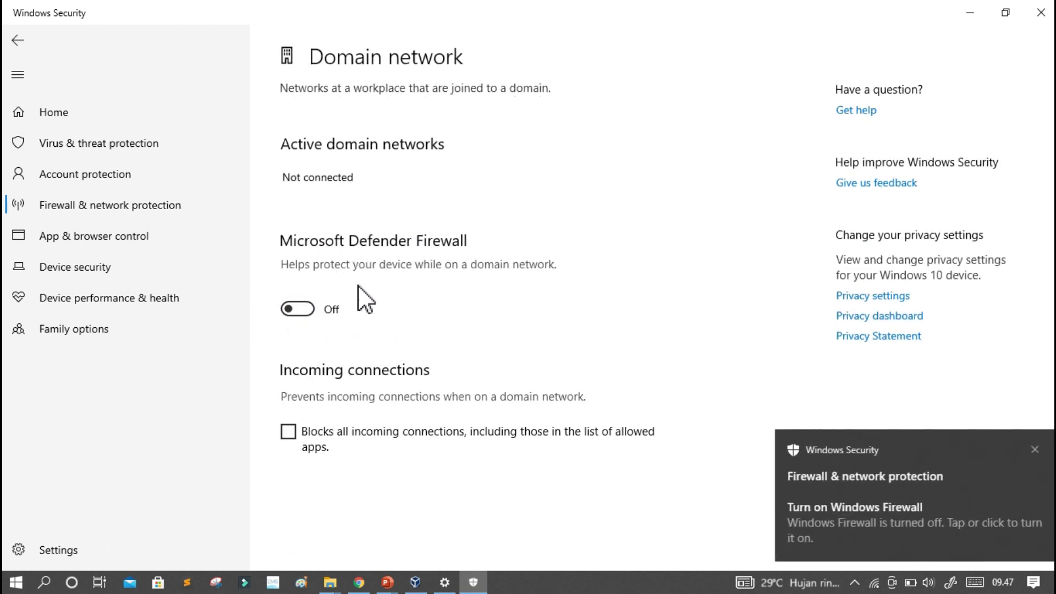
left_click(134, 214)
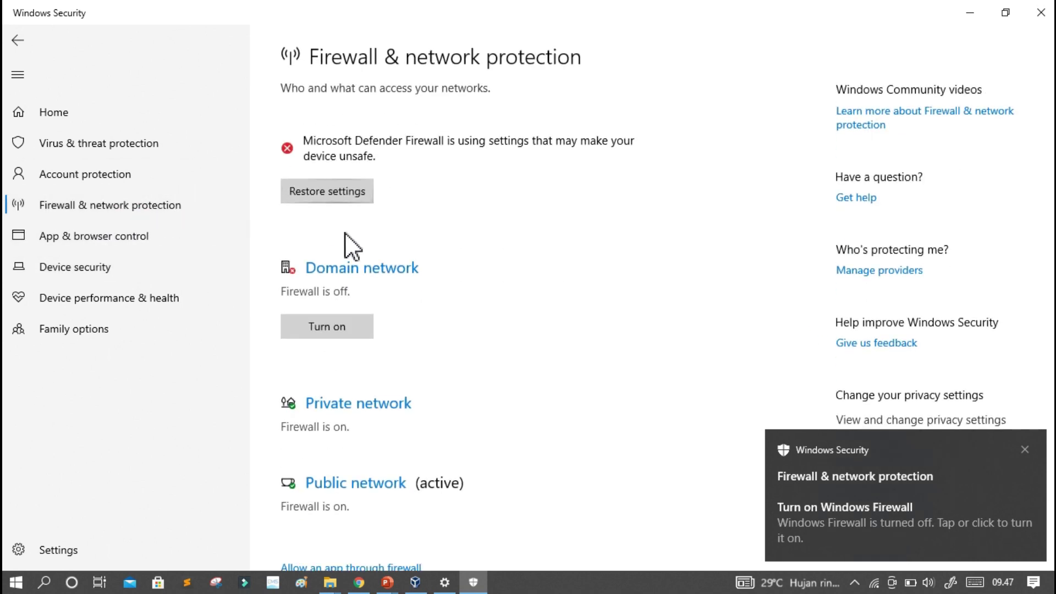
left_click(334, 405)
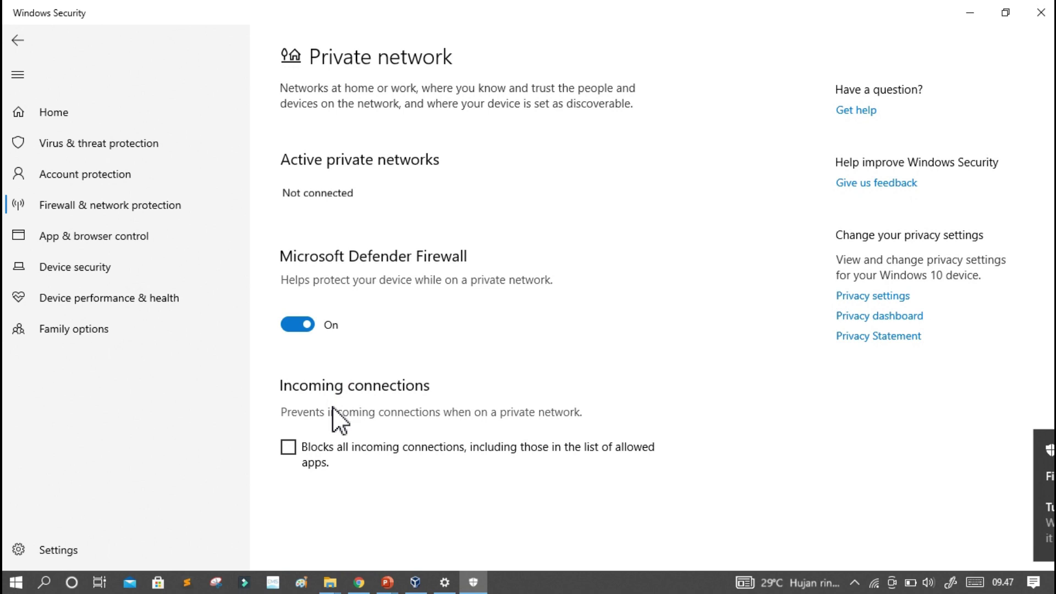
left_click(300, 329)
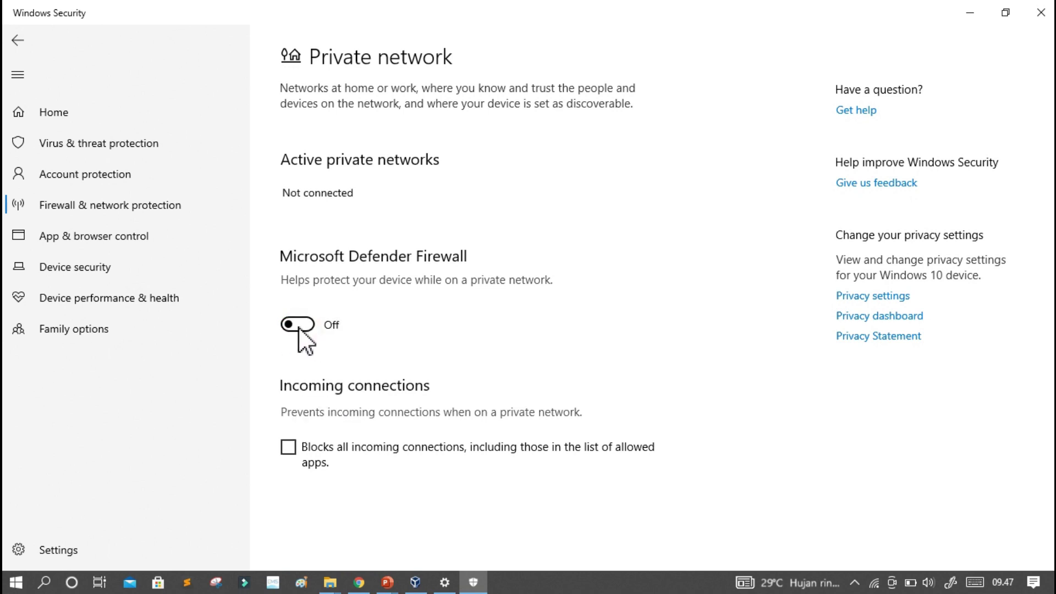
left_click(116, 212)
- Turn off Microsoft Defender Firewall for the public network, and close the security and settings windows
scroll(499, 486, "down", 4)
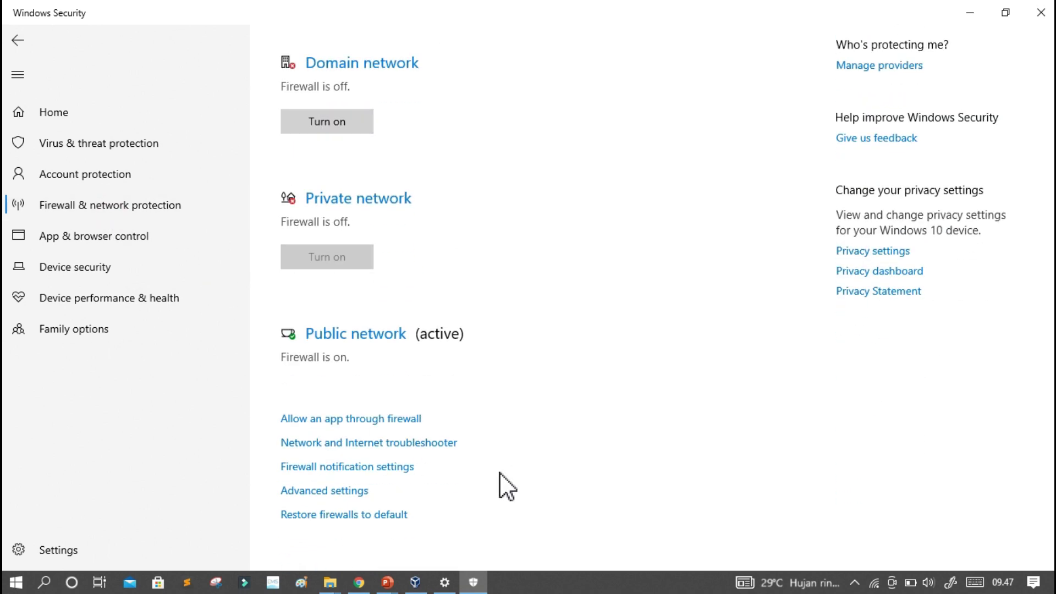
left_click(357, 336)
left_click(292, 355)
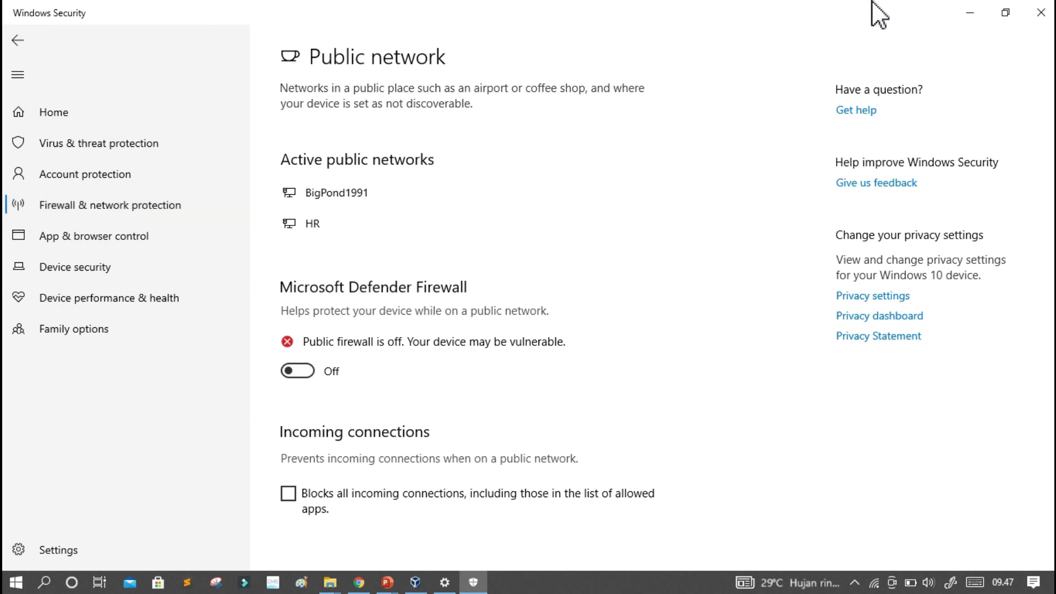
left_click(1037, 11)
left_click(1038, 12)
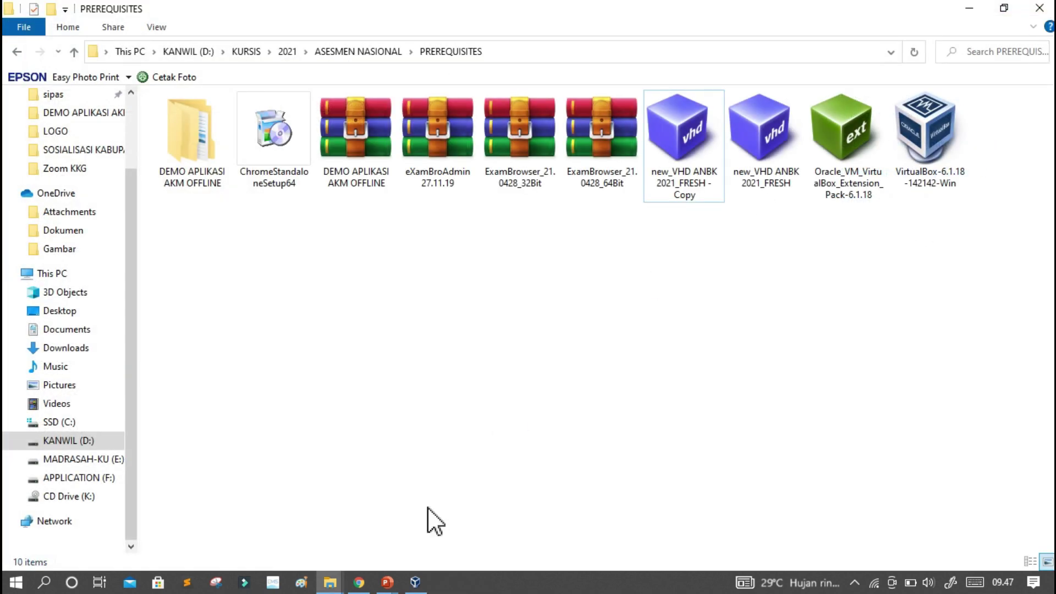
- Switch to VirtualBox Manager and set the base memory of the ANBK2021 virtual machine to 5275 MB in its system settings
left_click(416, 582)
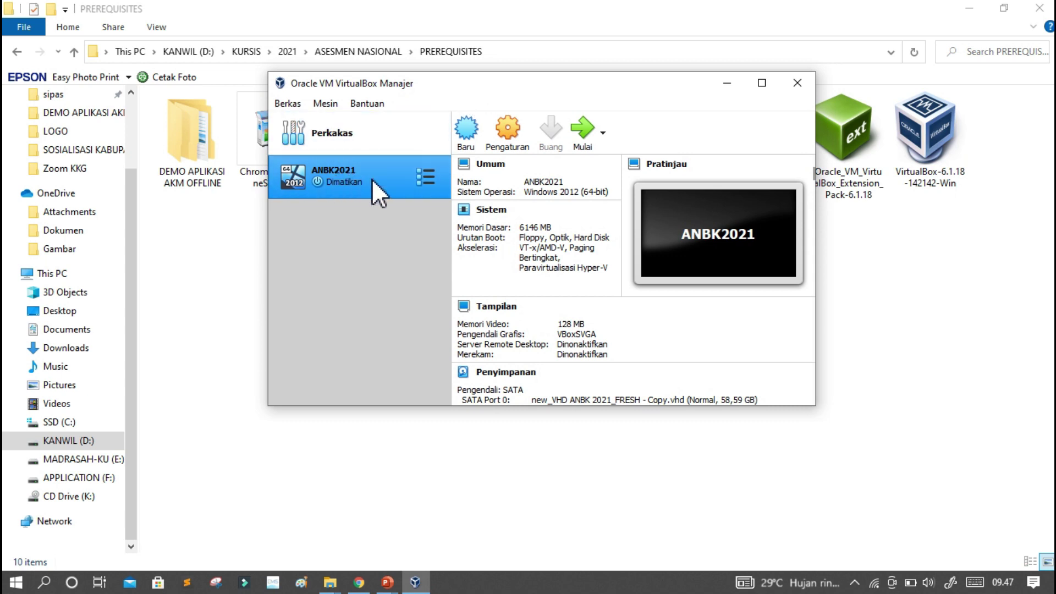
left_click(517, 138)
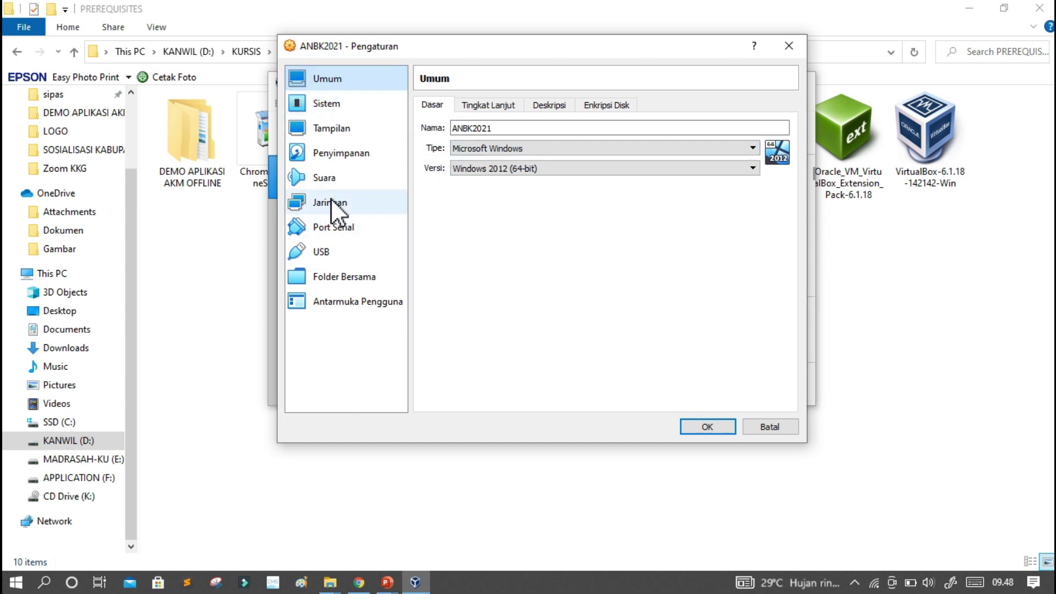
left_click(332, 105)
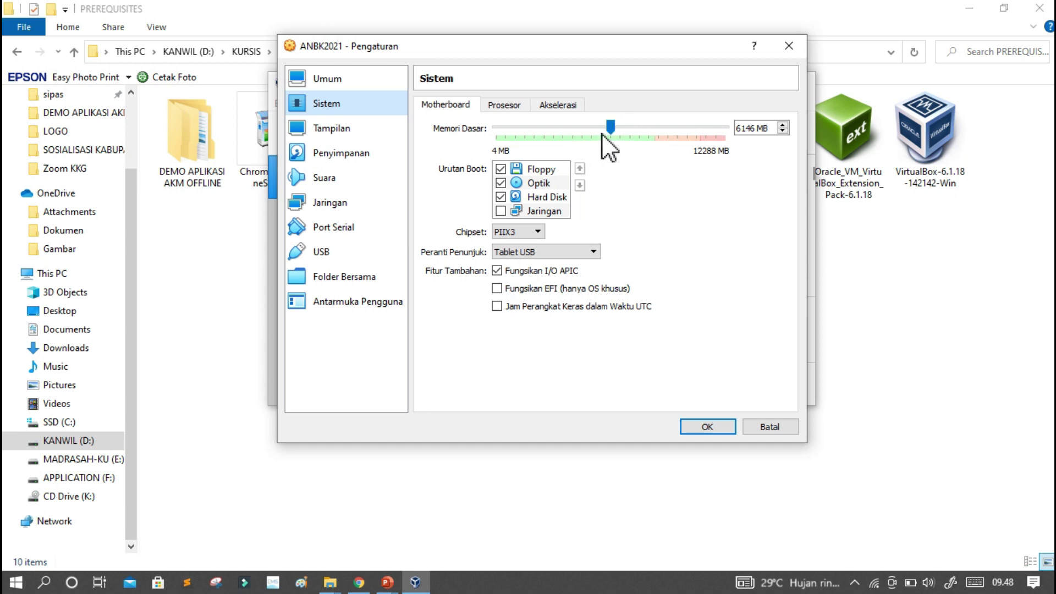
mouse_move(611, 128)
left_mouse_down()
mouse_move(632, 127)
mouse_move(602, 127)
left_mouse_up()
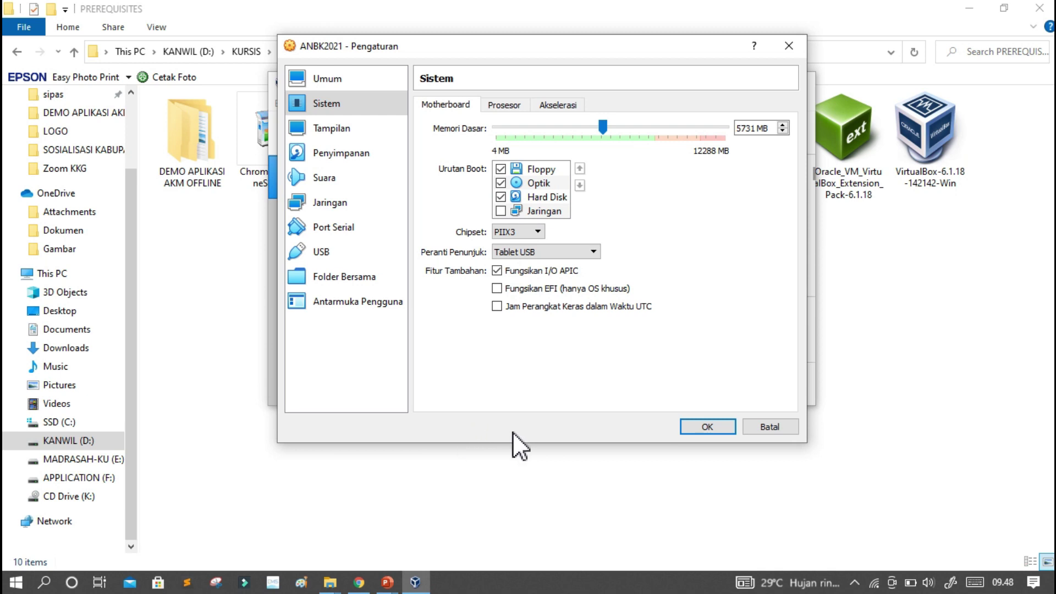
left_click_drag(608, 129, 708, 129)
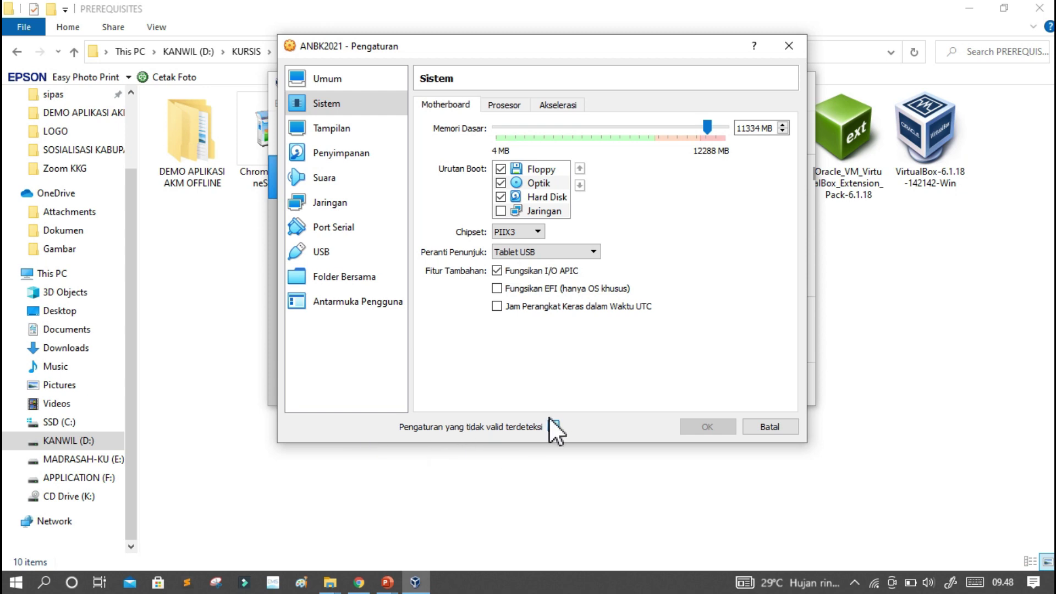
left_click_drag(707, 127, 595, 136)
left_click(338, 77)
left_click(339, 104)
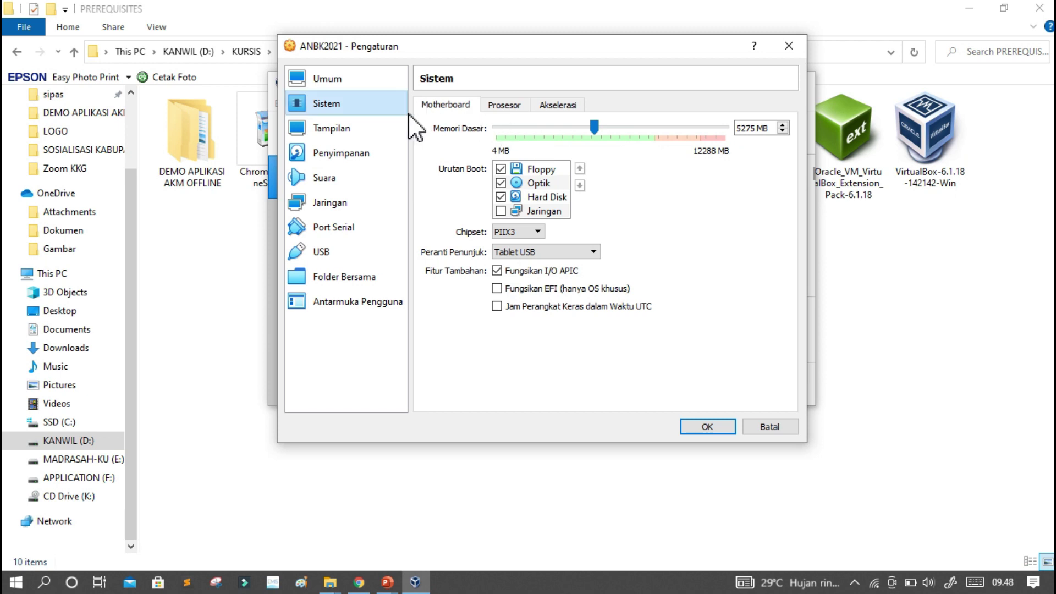
- Set the virtual machine's processor count to 2 CPUs
left_click(496, 109)
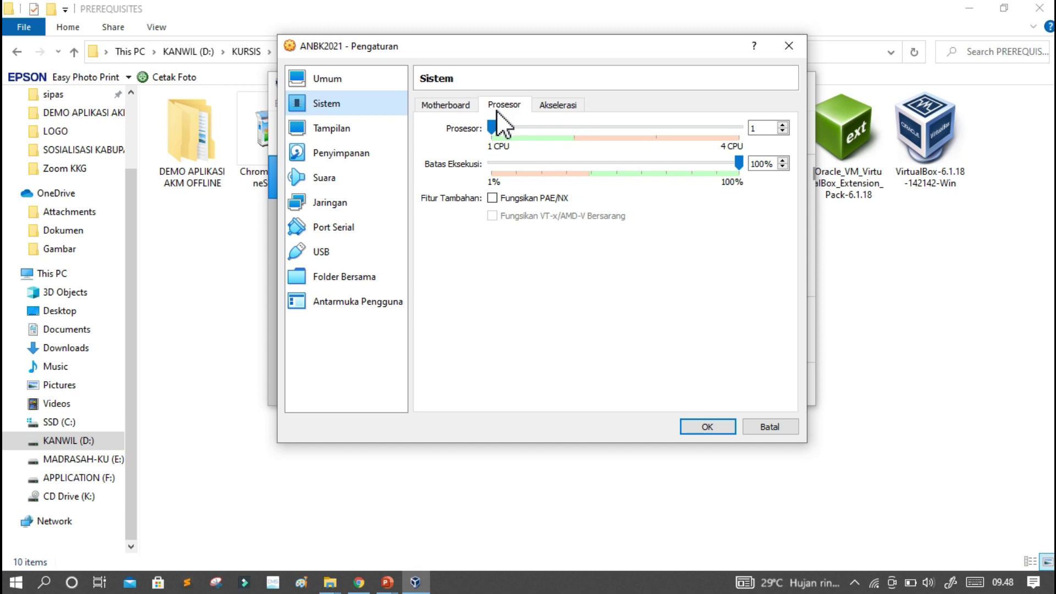
left_click_drag(493, 129, 577, 121)
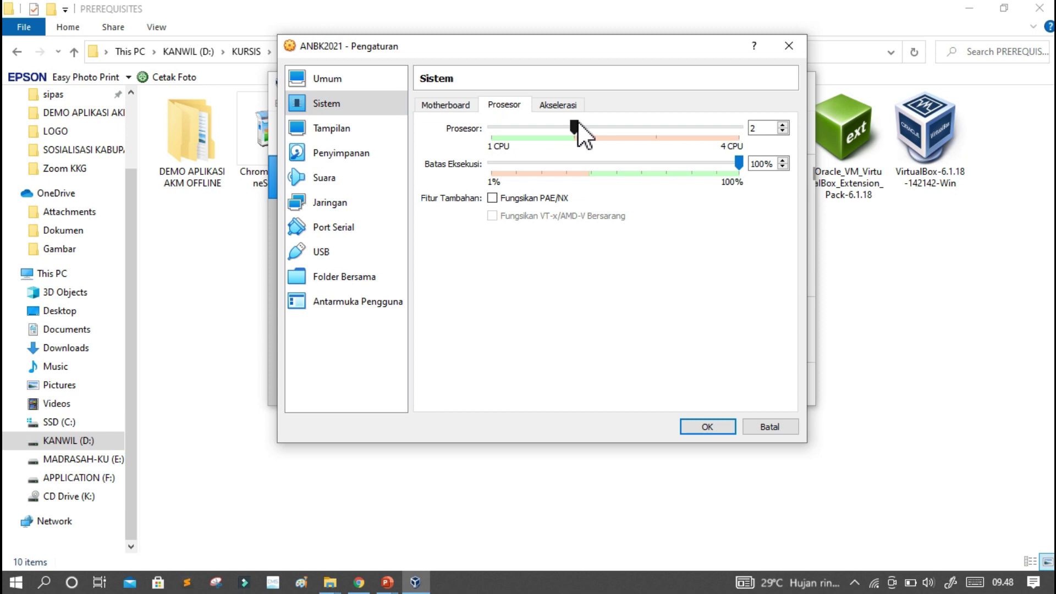
mouse_move(577, 121)
left_mouse_down()
mouse_move(501, 121)
mouse_move(632, 127)
mouse_move(588, 124)
left_mouse_up()
left_click_drag(493, 124, 578, 124)
- Attach network Adaptor 1 to Adaptor Ter-bridge, using the Remote NDIS based Internet Sharing Device
left_click(382, 206)
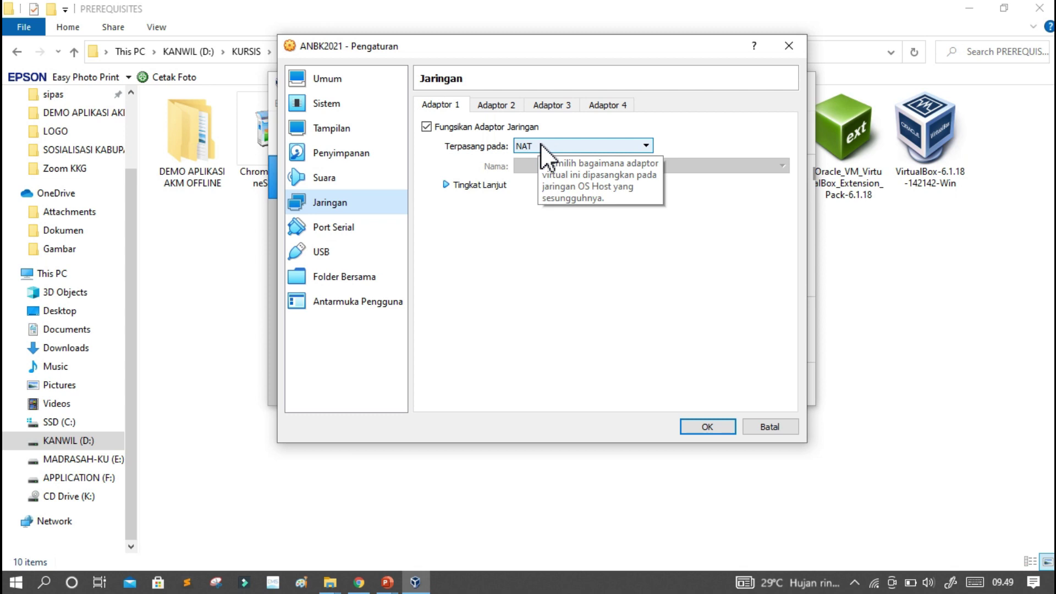
left_click(540, 145)
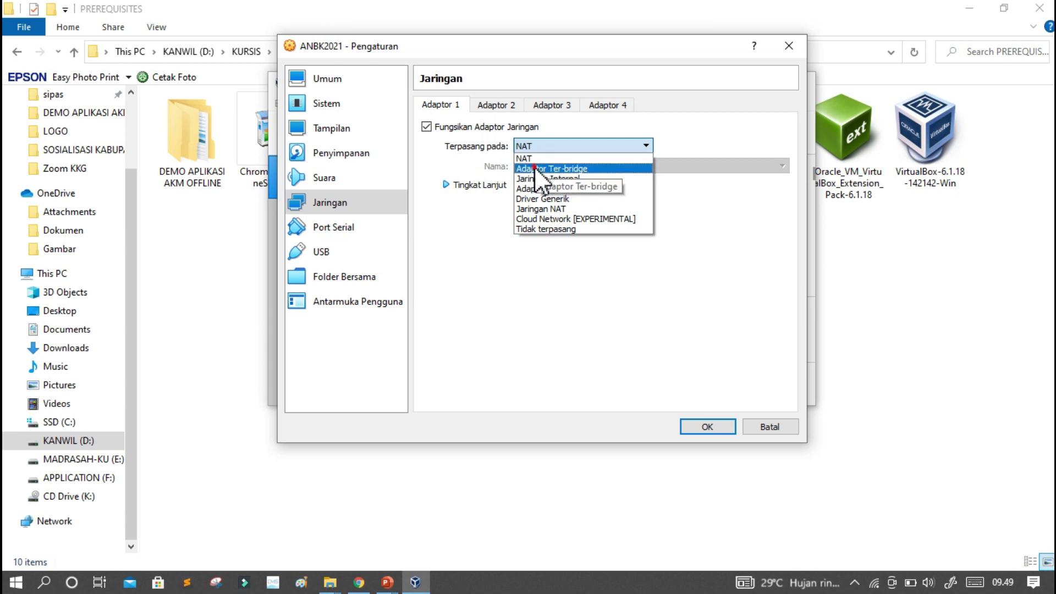
left_click(533, 166)
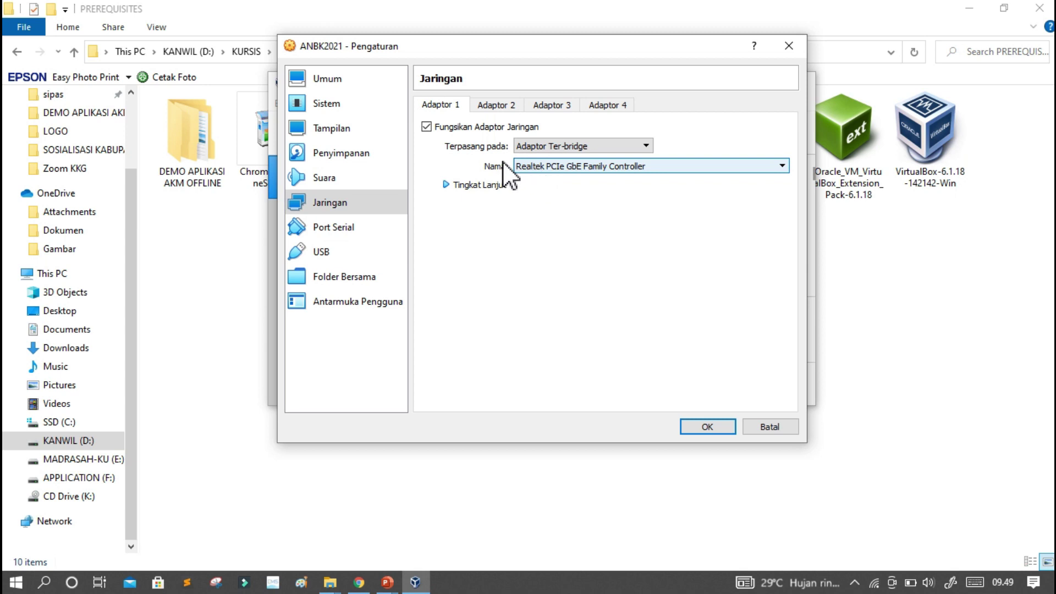
left_click(541, 167)
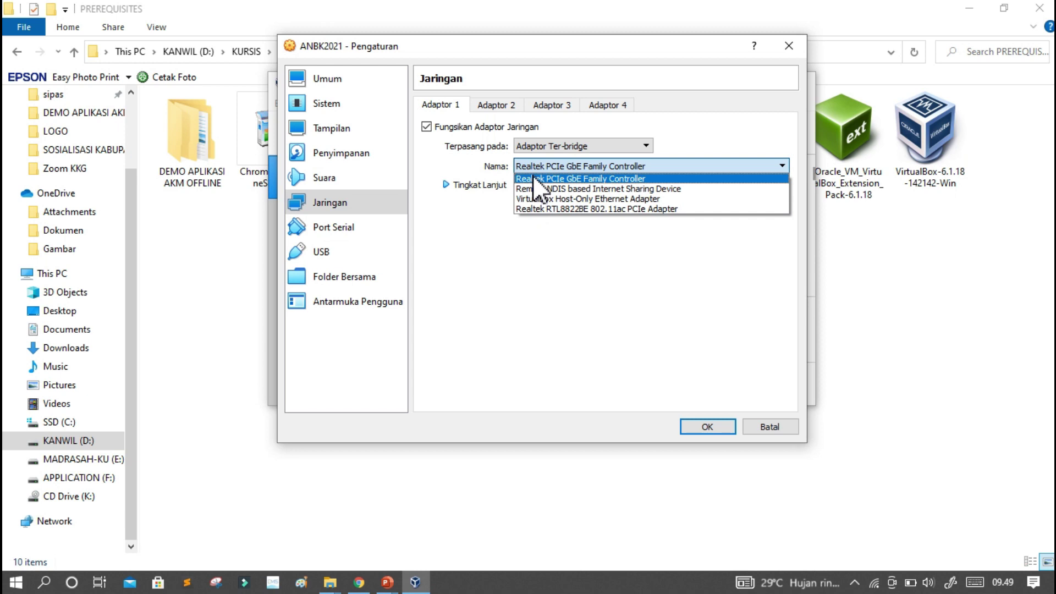
left_click(492, 163)
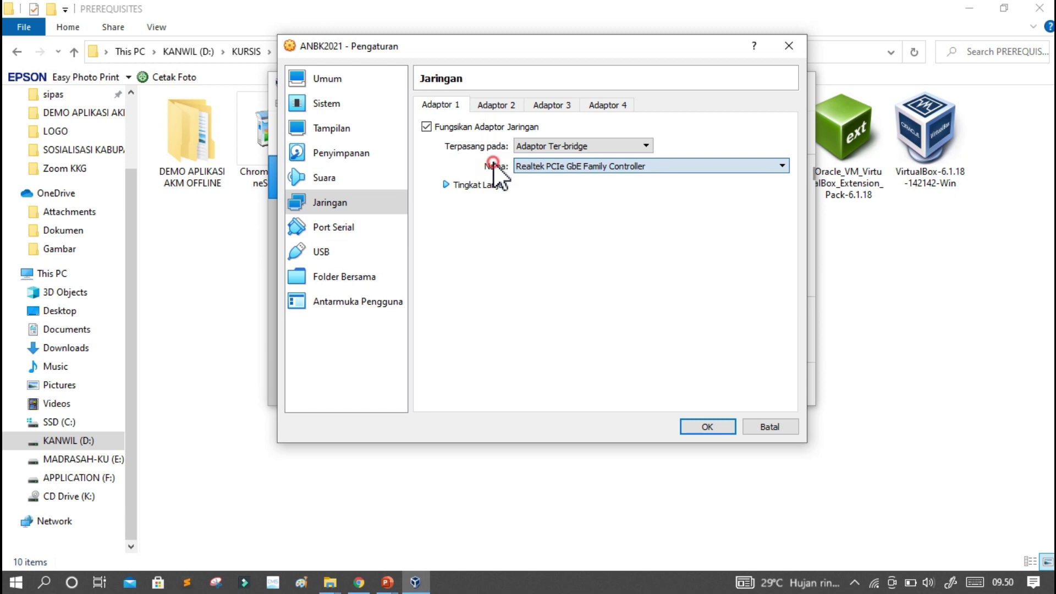
left_click(588, 167)
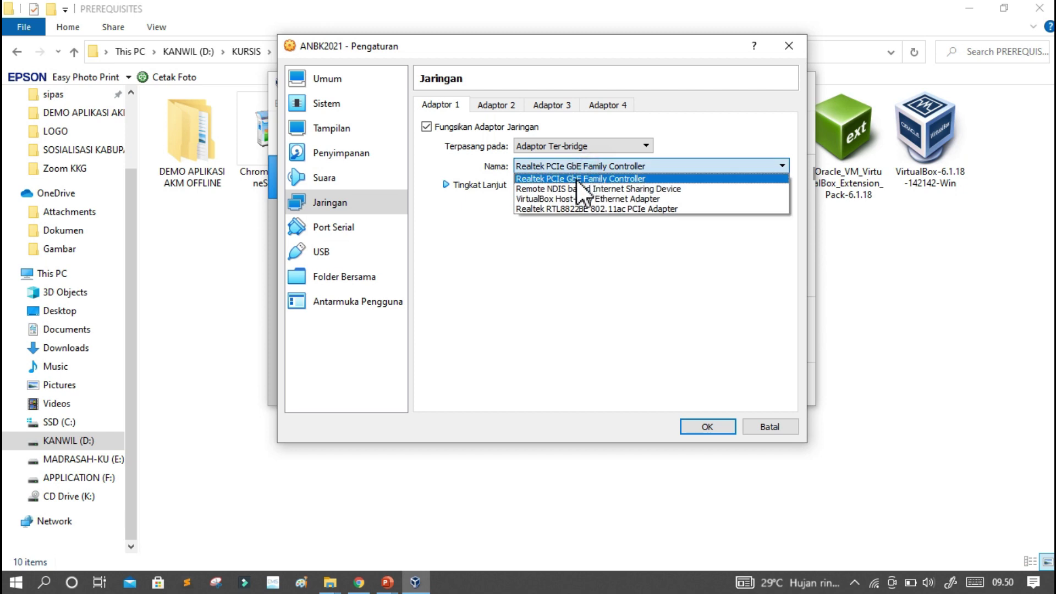
left_click(569, 188)
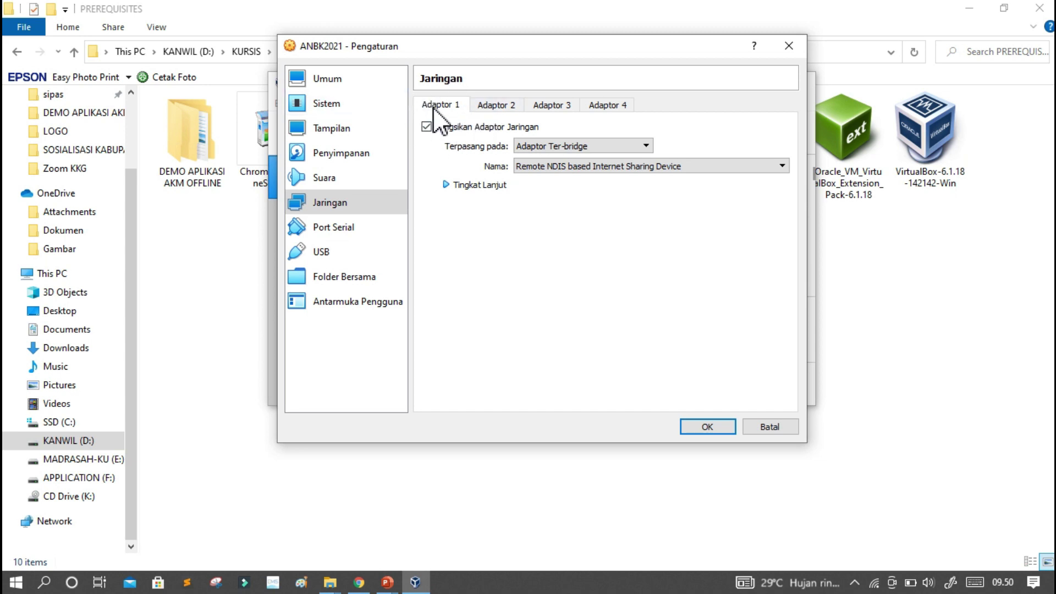
- Open the Windows adapter options from the Ethernet network settings and select the Ethernet connection
right_click(875, 583)
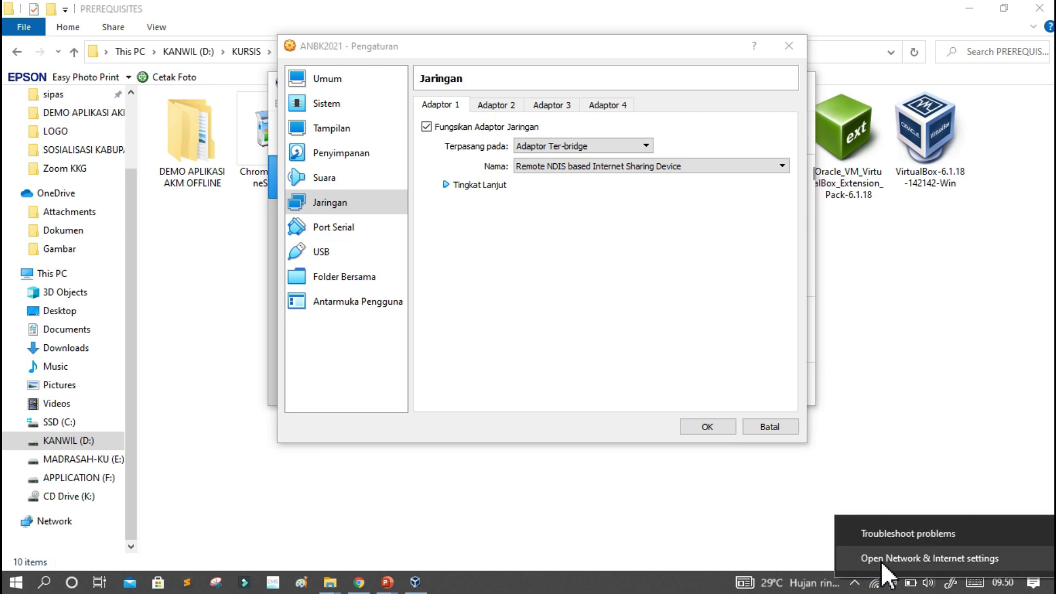
left_click(882, 561)
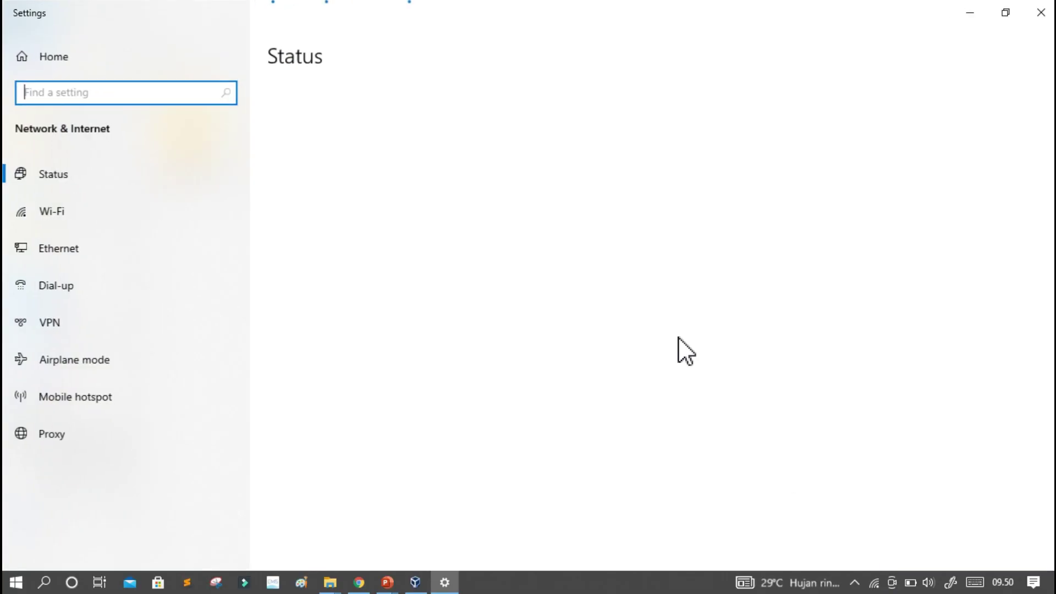
left_click(94, 243)
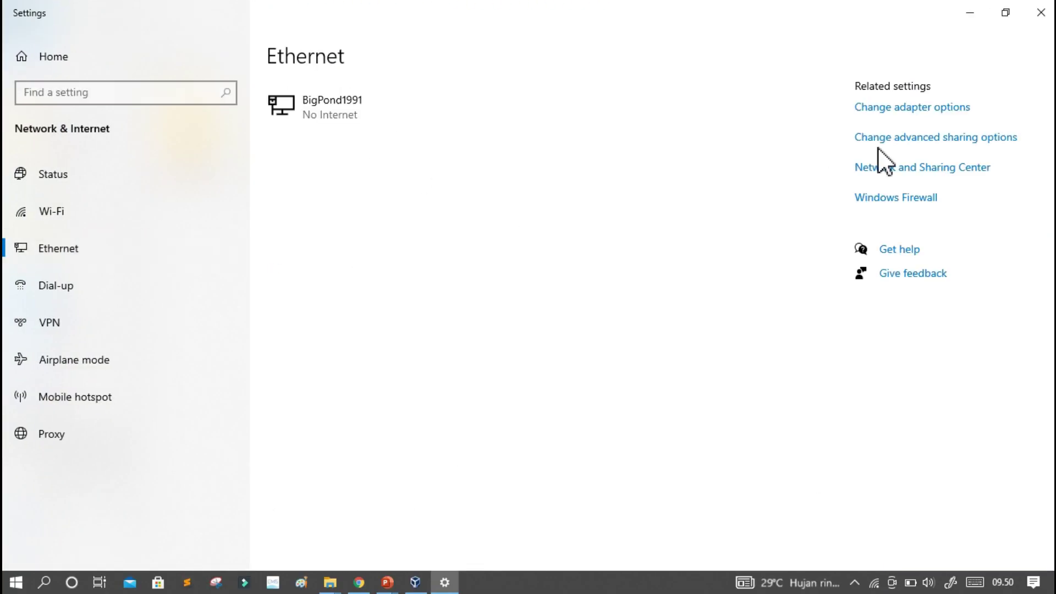
left_click(921, 110)
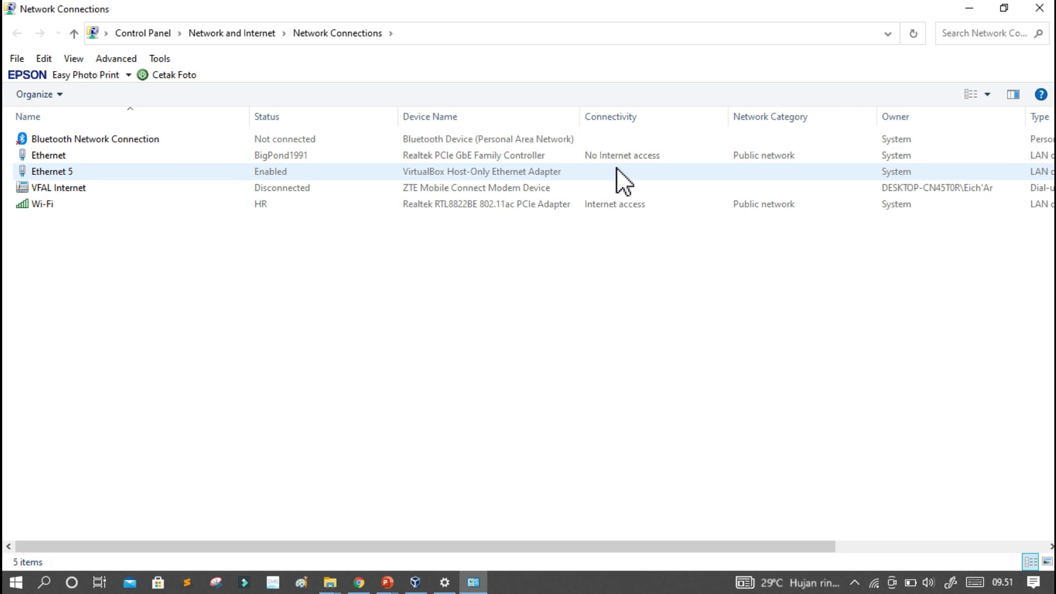
left_click(600, 157)
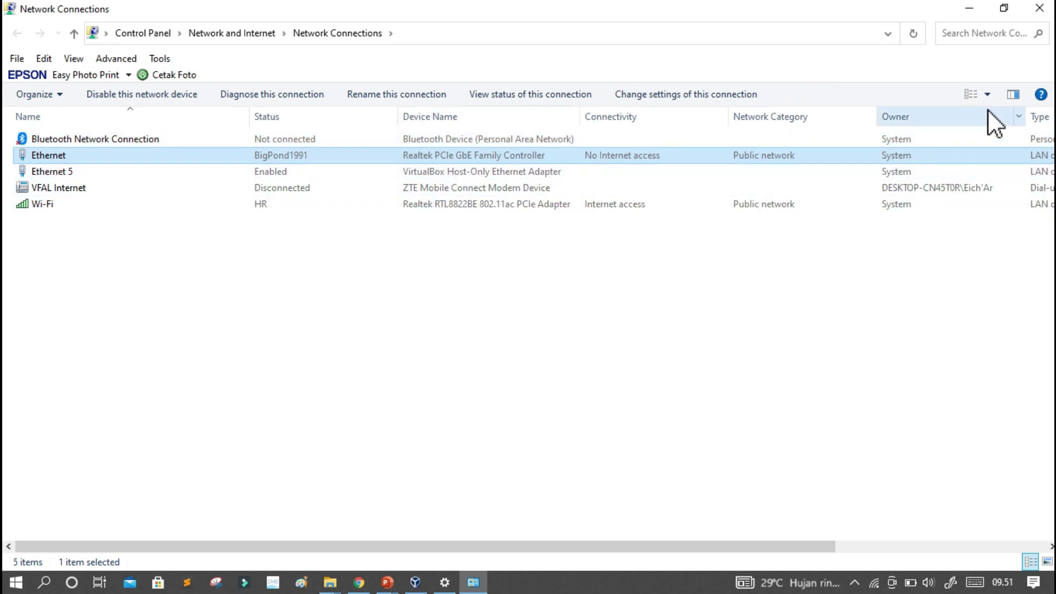
- Switch the network connections list to medium icons and back to the details view
left_click(987, 94)
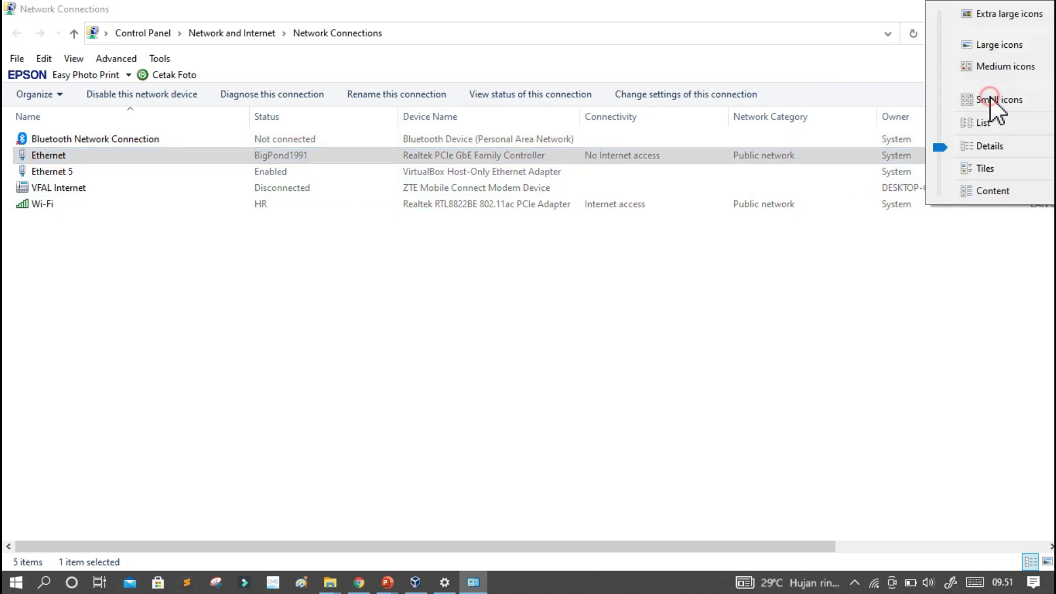
left_click(1001, 64)
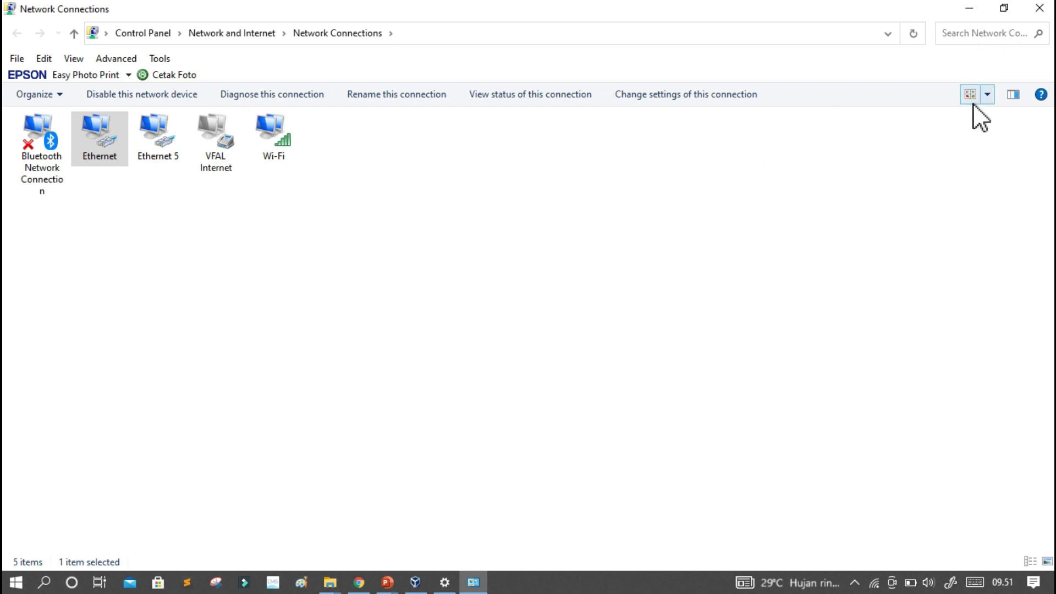
left_click(988, 95)
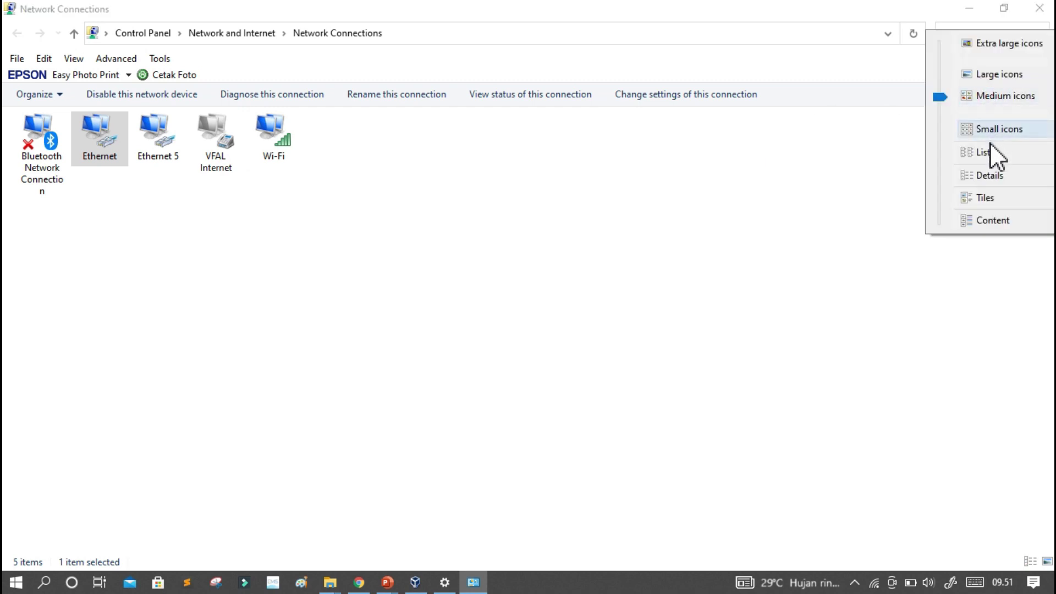
left_click(997, 174)
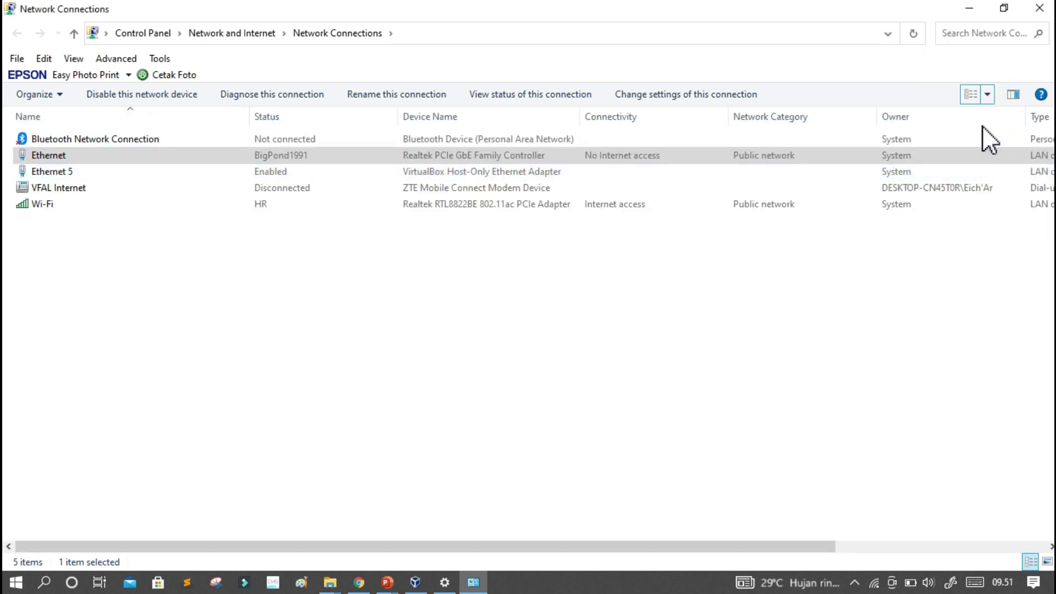
- Check the connectivity of the Ethernet, Ethernet 5 and Wi-Fi connections in the list
left_click(751, 172)
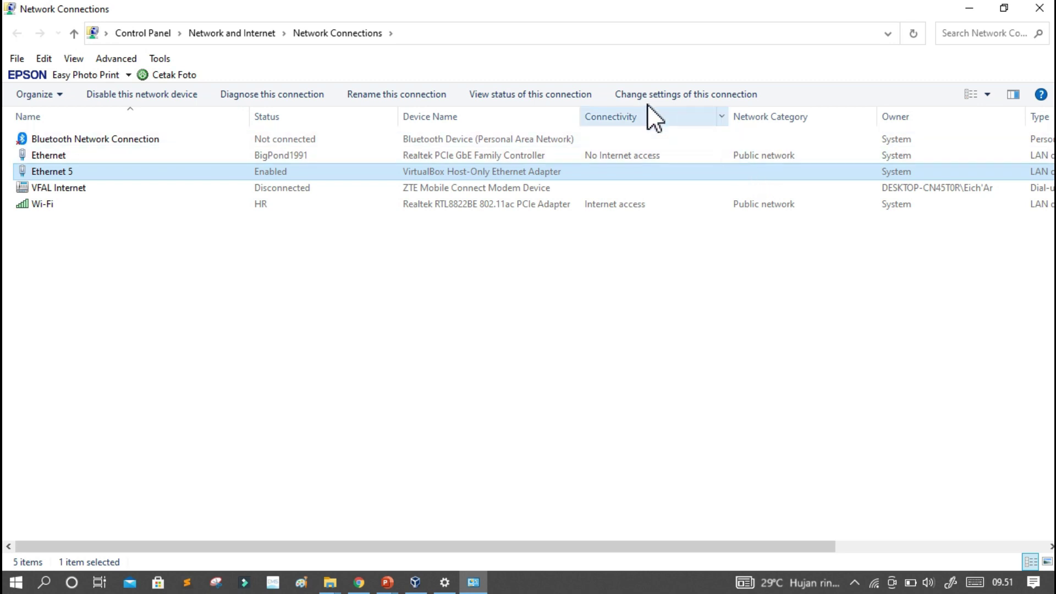
left_click(617, 154)
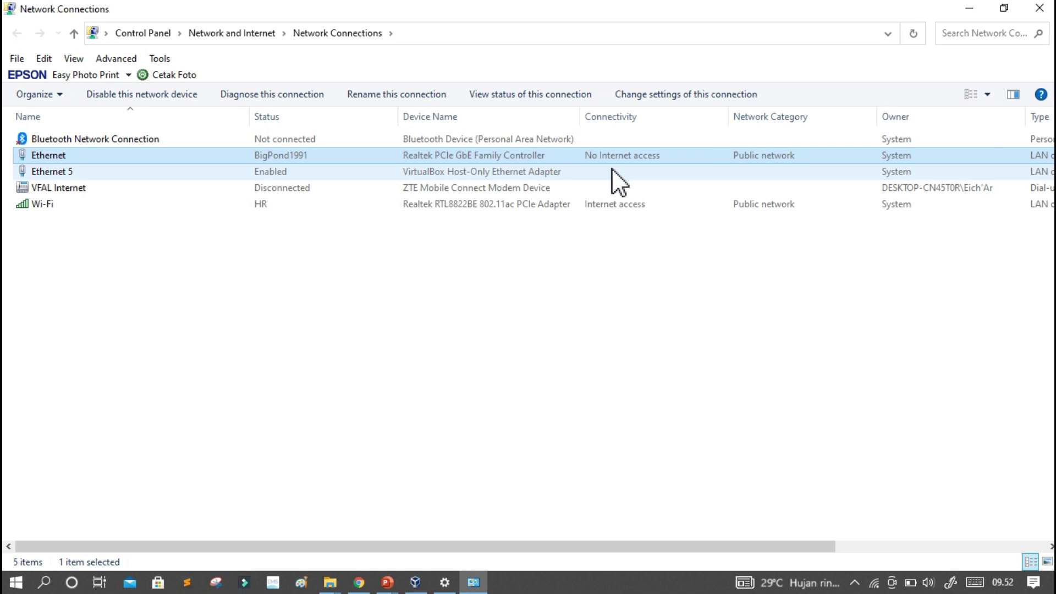
left_click(611, 168)
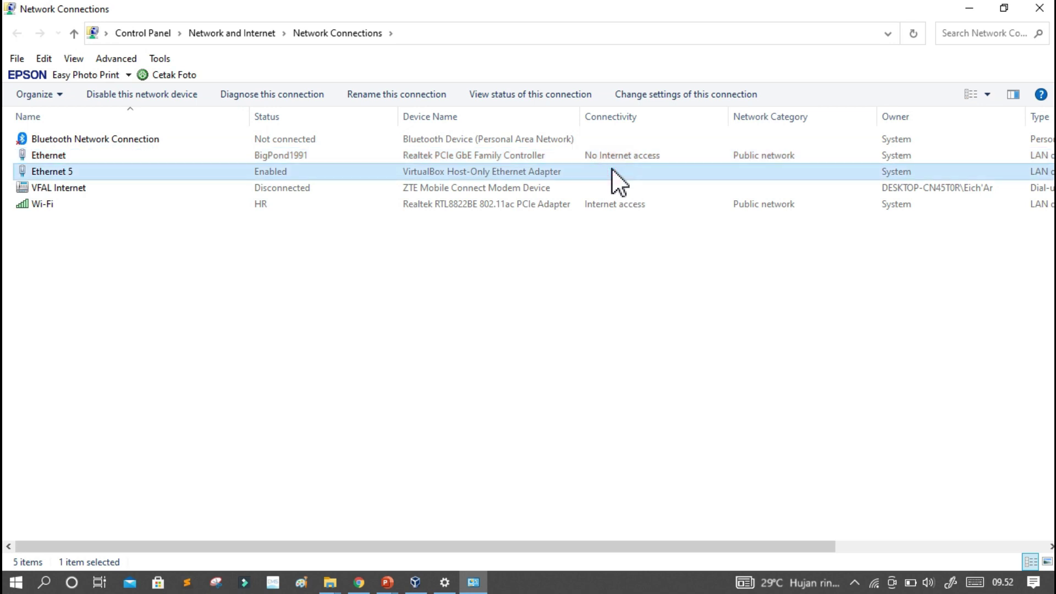
left_click(616, 206)
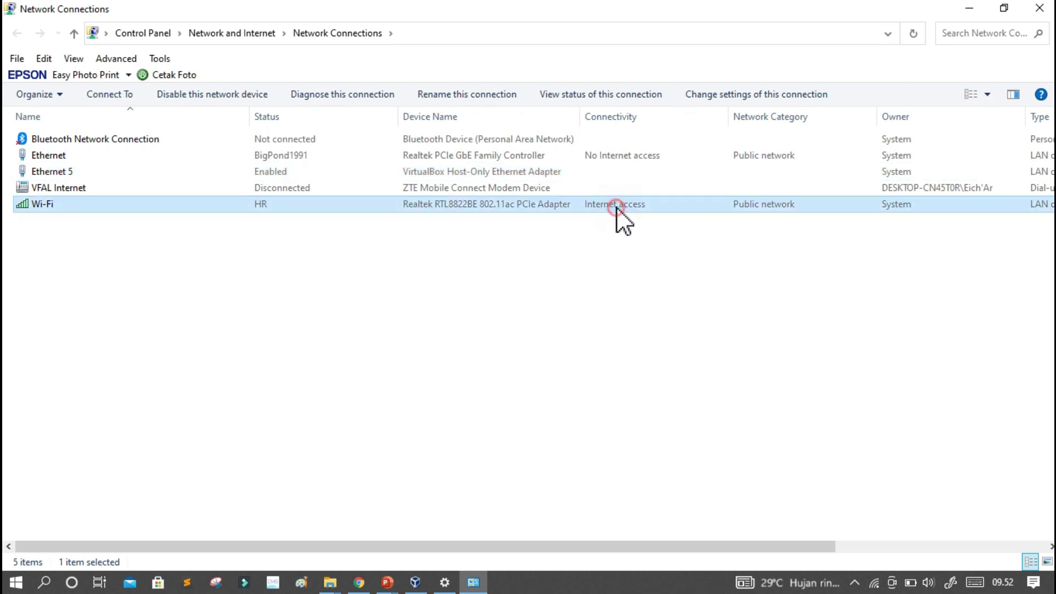
left_click(630, 159)
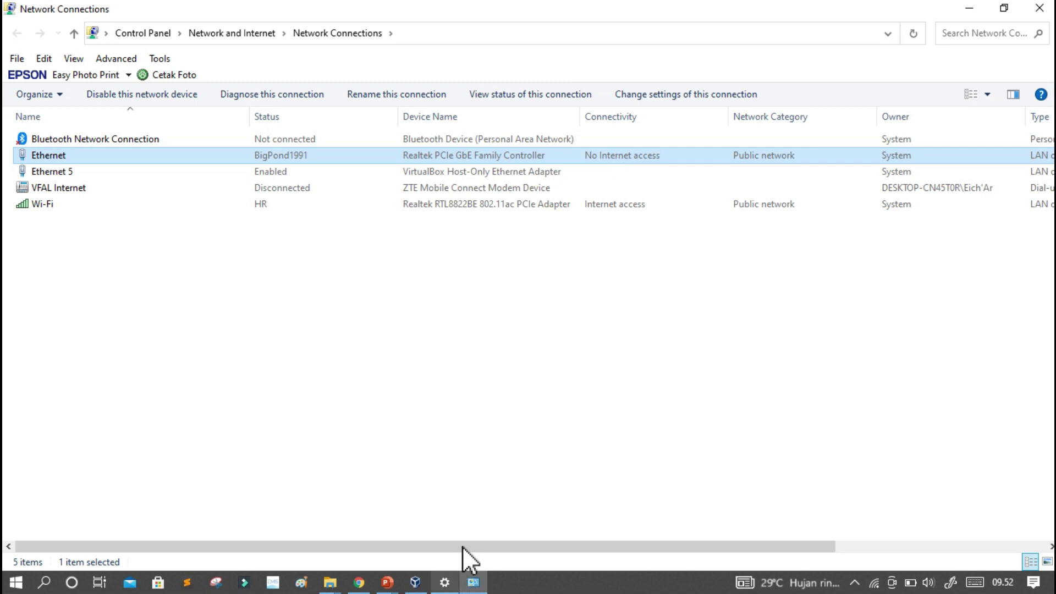
- Open the Ethernet connection's Internet Protocol Version 4 (TCP/IPv4) properties and choose to use a manually specified IP address
right_click(600, 149)
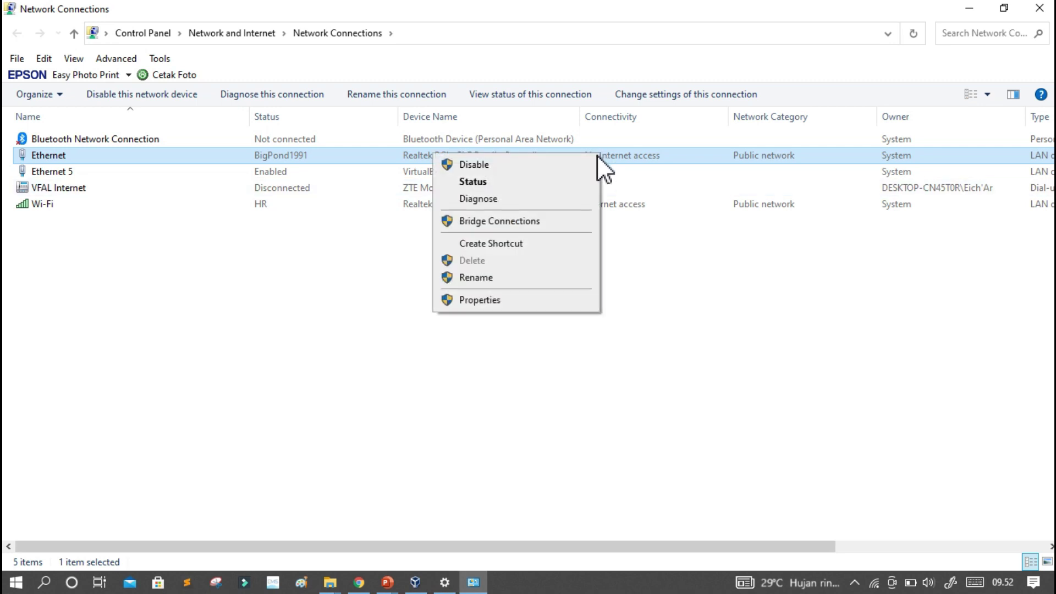
left_click(483, 302)
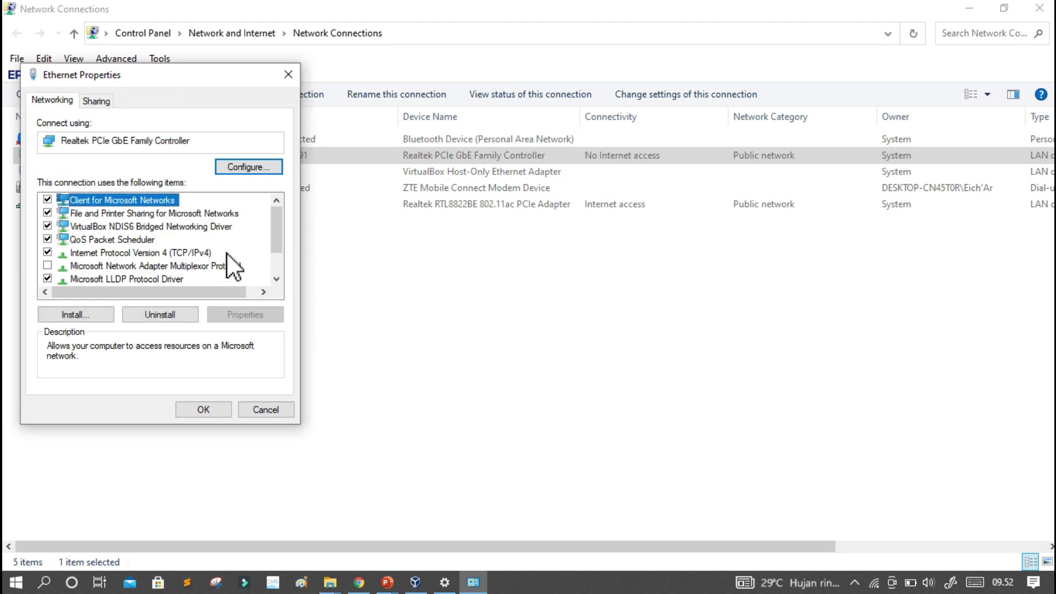
left_click(165, 253)
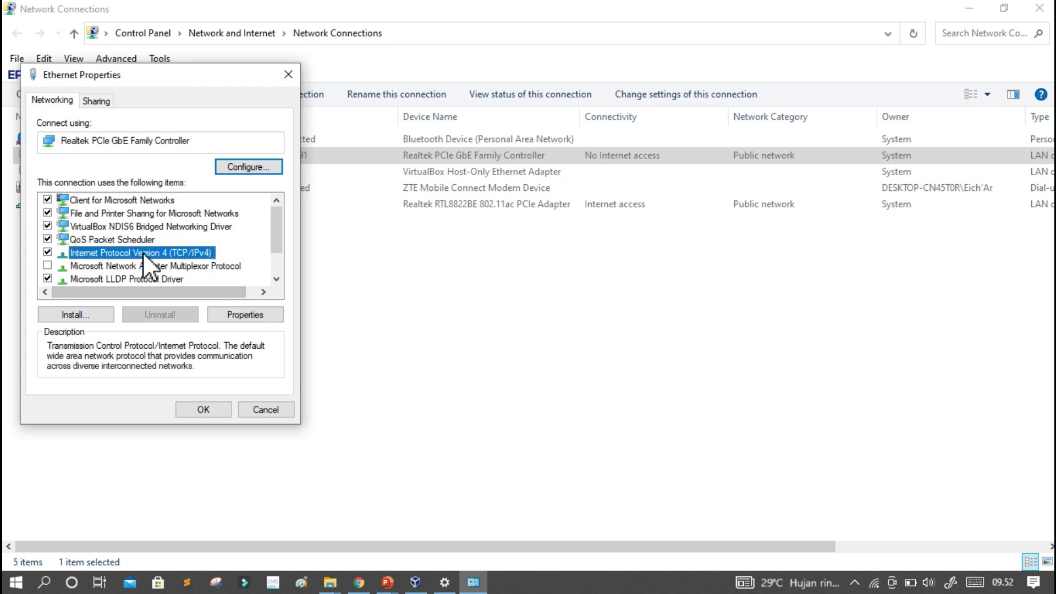
left_click(242, 314)
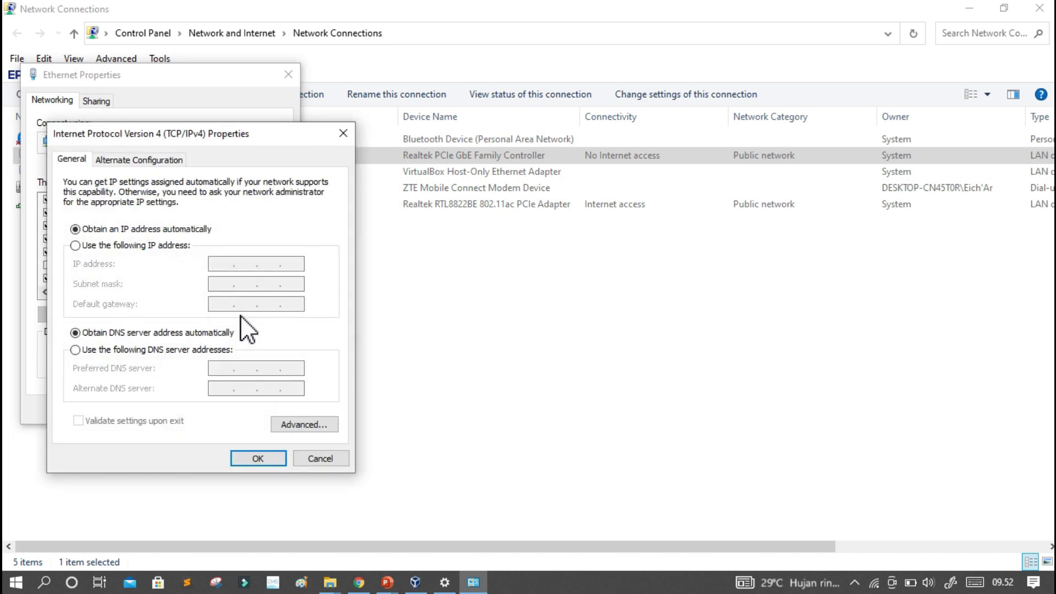
left_click(77, 245)
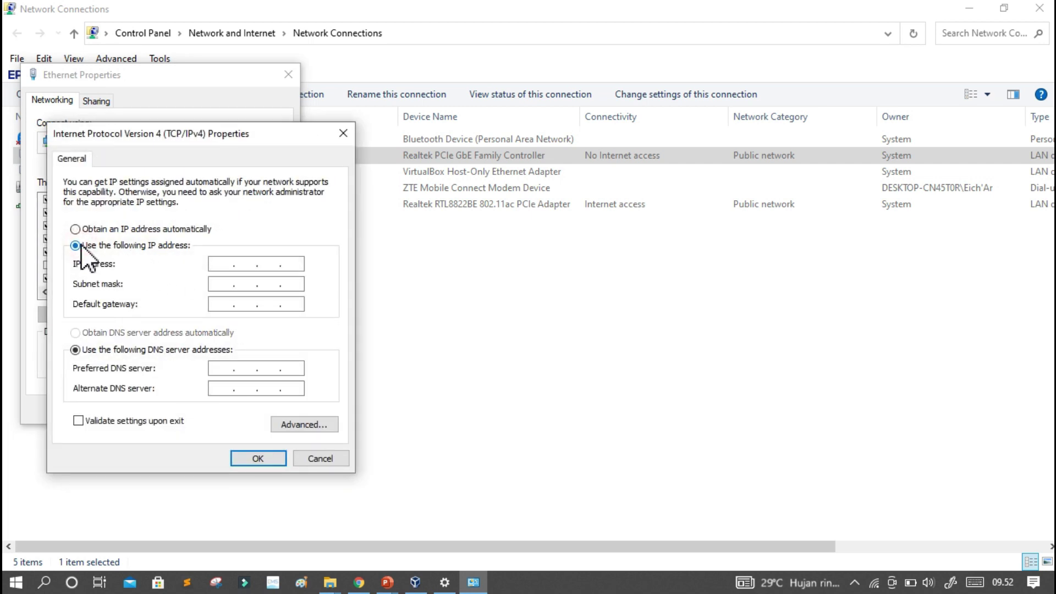
- Enter the IP address 192.168.0.199 with subnet mask 255.255.255.0 and try to apply it, agreeing to fix the address conflict
left_click(223, 263)
type("1")
type("92.1")
type("68.0")
type("200")
key("BackSpace")
key("BackSpace")
key("BackSpace")
type("198")
key("BackSpace")
key("BackSpace")
type("8")
key("BackSpace")
type("99")
left_click(231, 284)
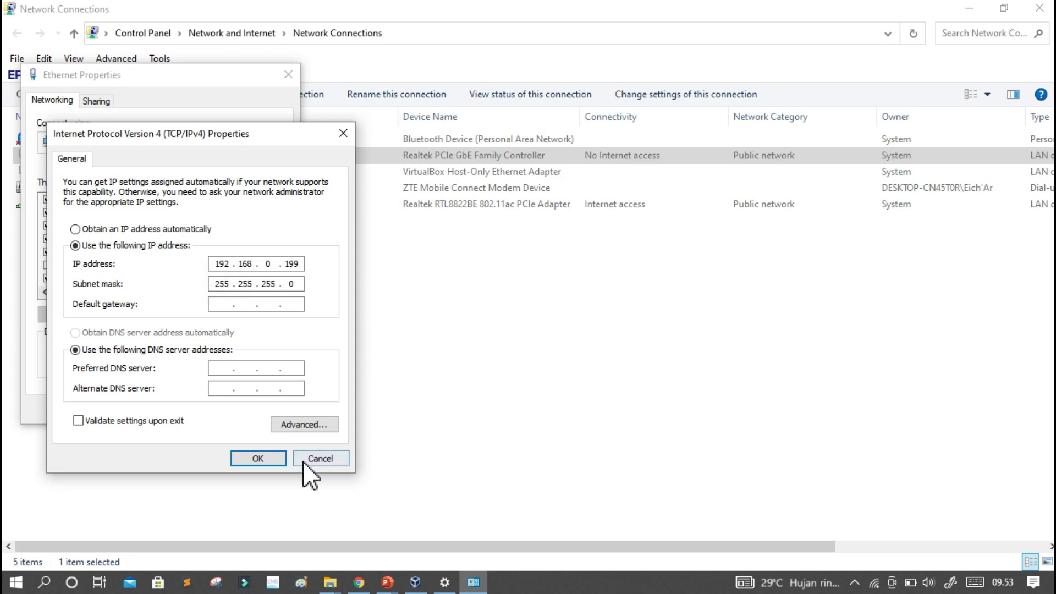
left_click(268, 457)
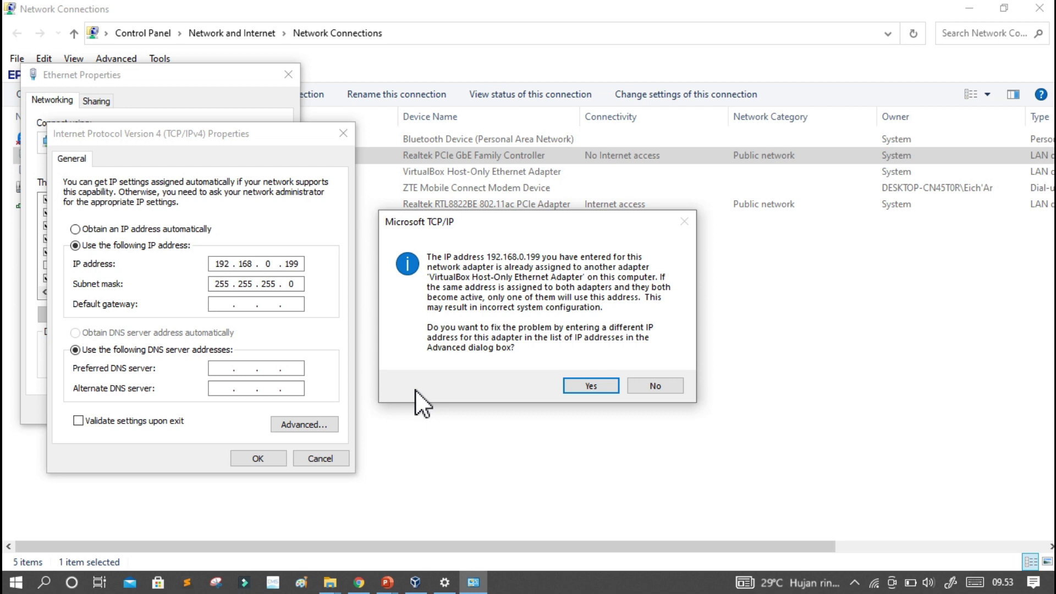
left_click(588, 385)
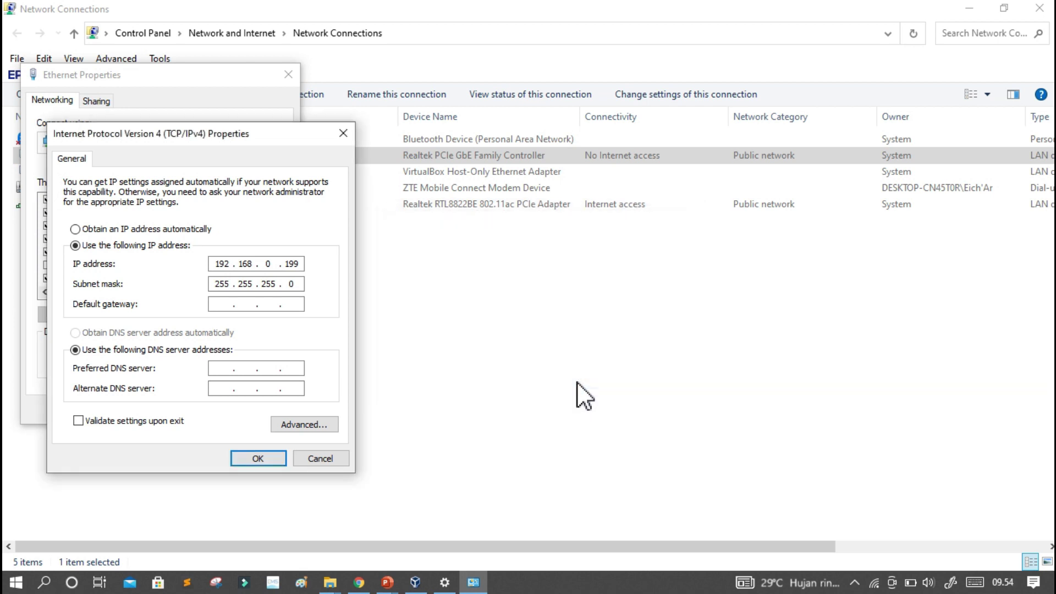
- Change the Ethernet IP address to 192.168.0.189, save it and close the connection's properties
left_click(303, 268)
key("Right")
left_click_drag(301, 265, 293, 264)
type("89")
left_click(258, 461)
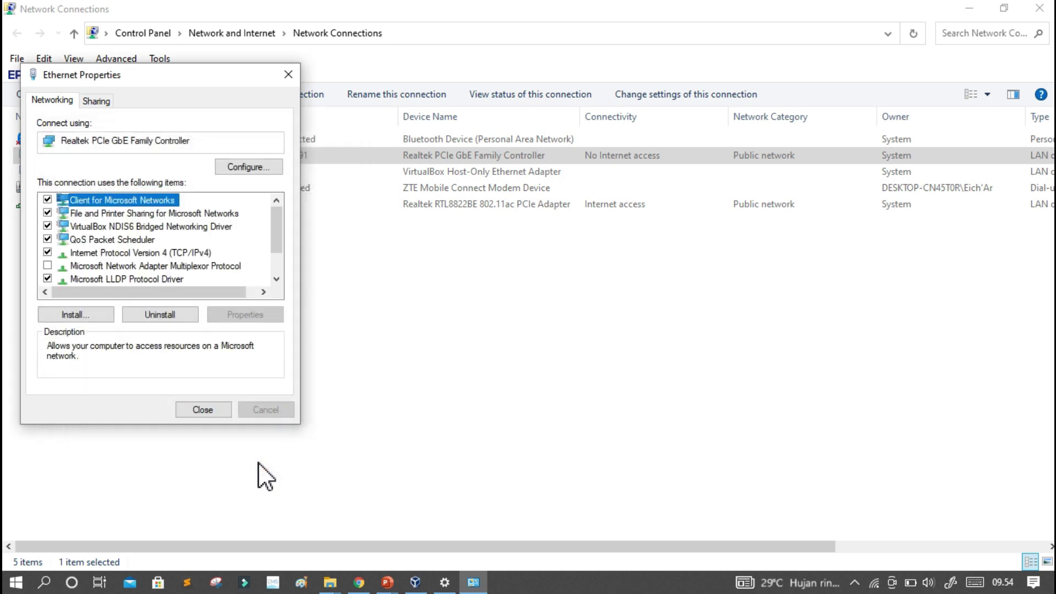
left_click(202, 410)
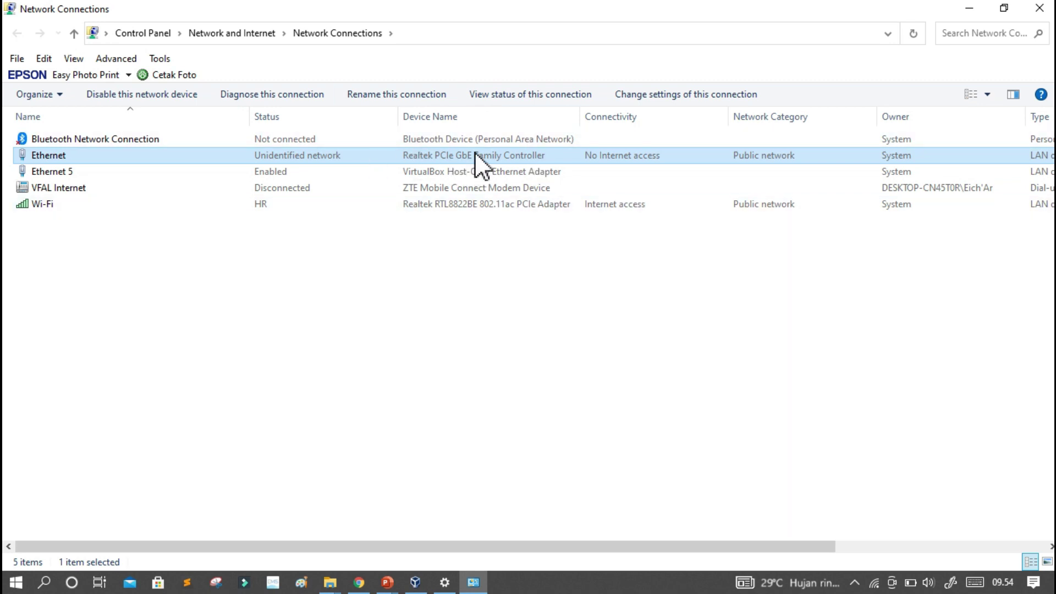
- Switch to the ANBK2021 settings in VirtualBox and bridge Adaptor 1 to the Realtek PCIe GbE Family Controller
left_click(416, 583)
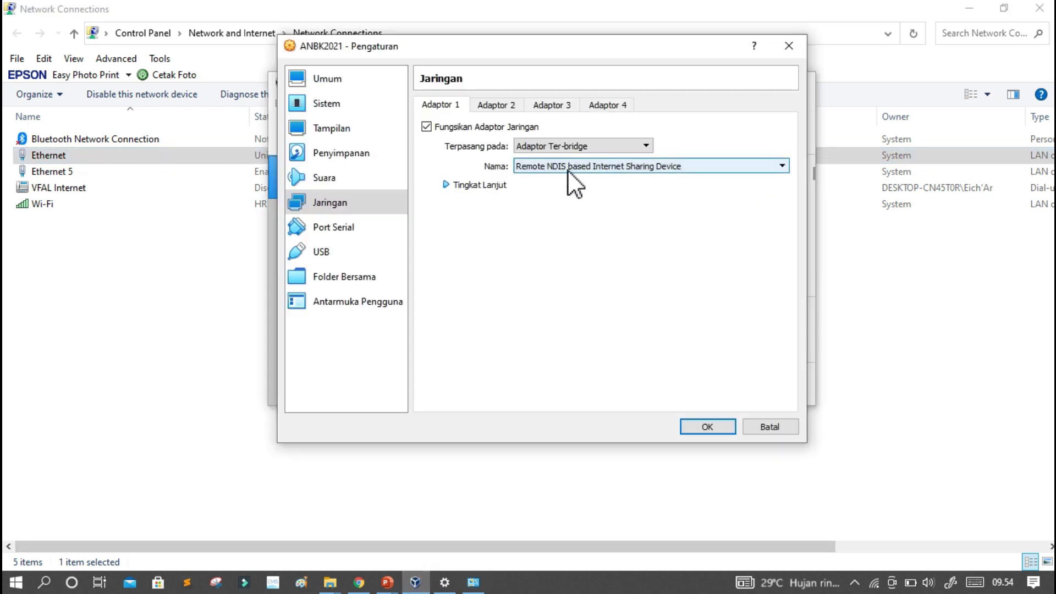
left_click_drag(565, 53, 533, 91)
left_click(524, 203)
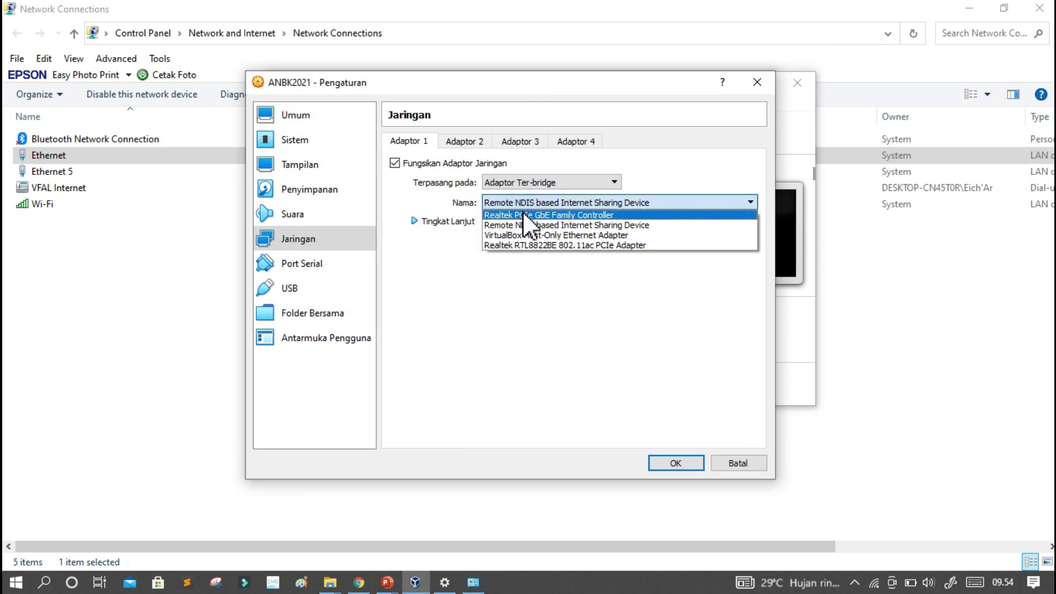
left_click(522, 215)
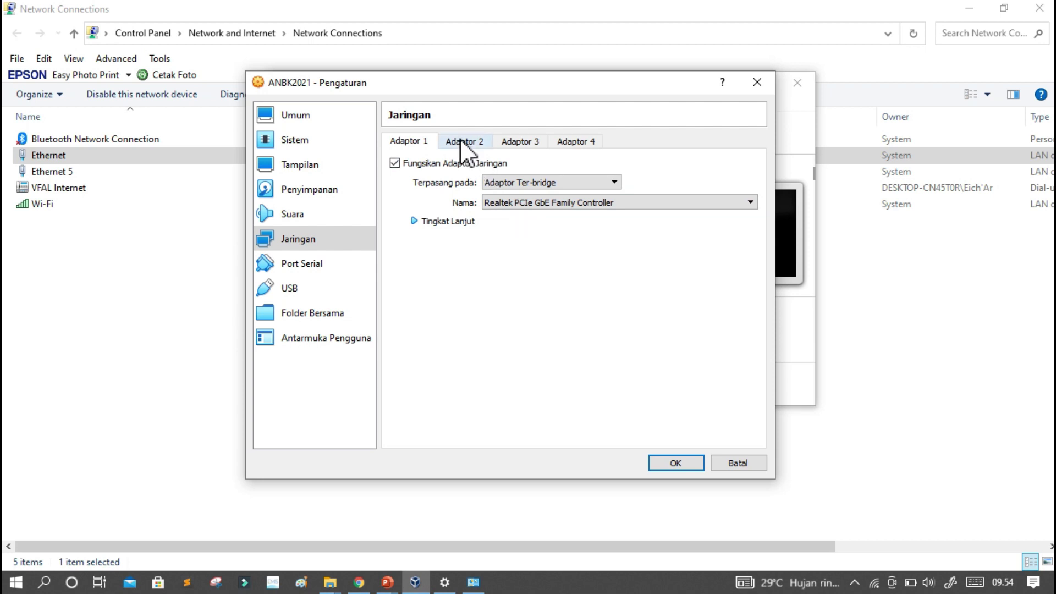
- Expand the advanced options of Adaptor 1 and set its promiscuous mode to Izinkan Semua
left_click(417, 223)
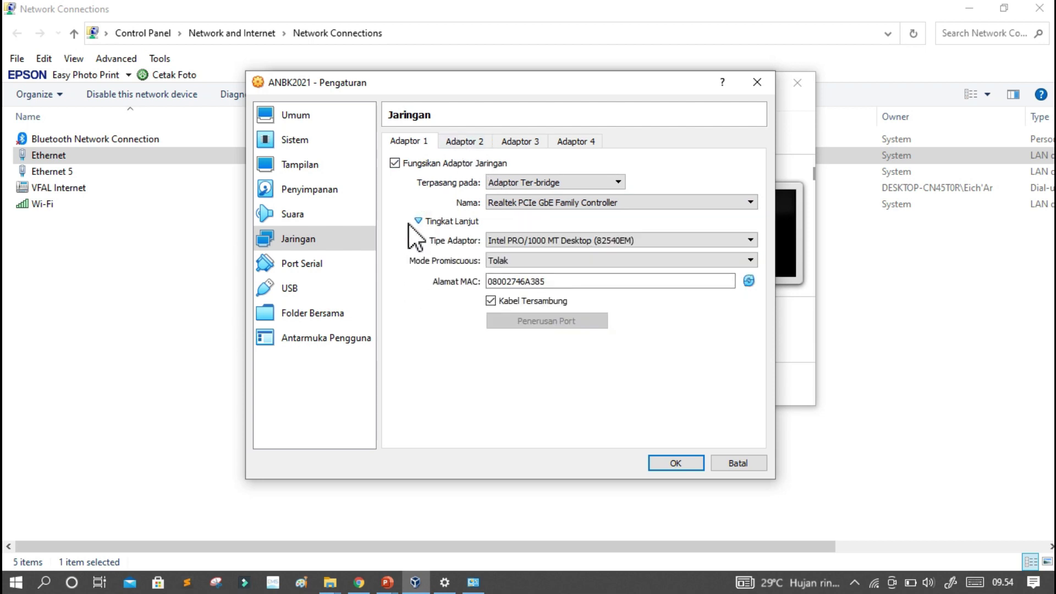
left_click(499, 263)
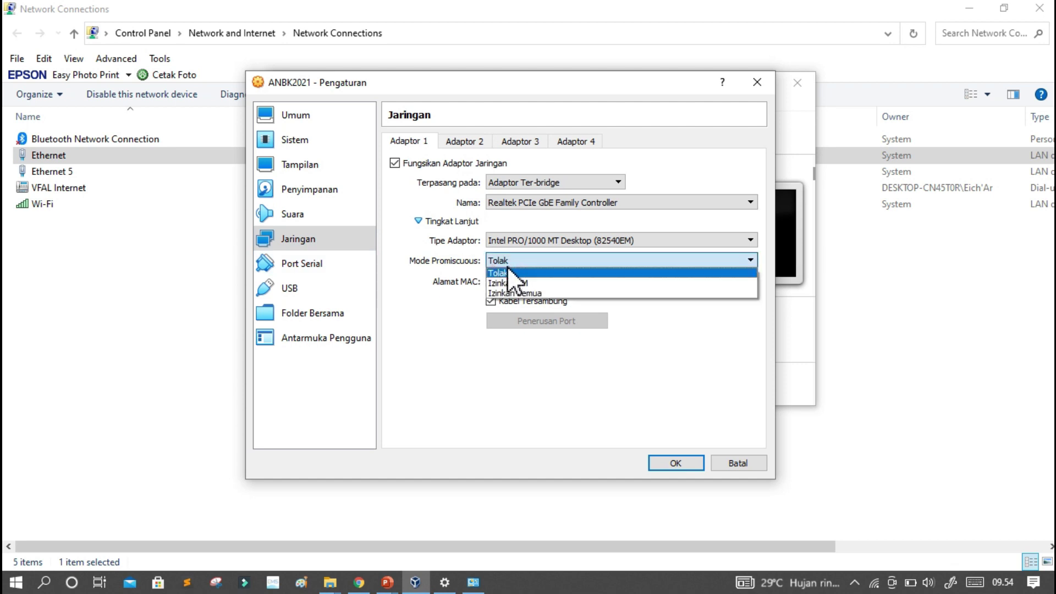
left_click(516, 291)
left_click(529, 261)
left_click(522, 286)
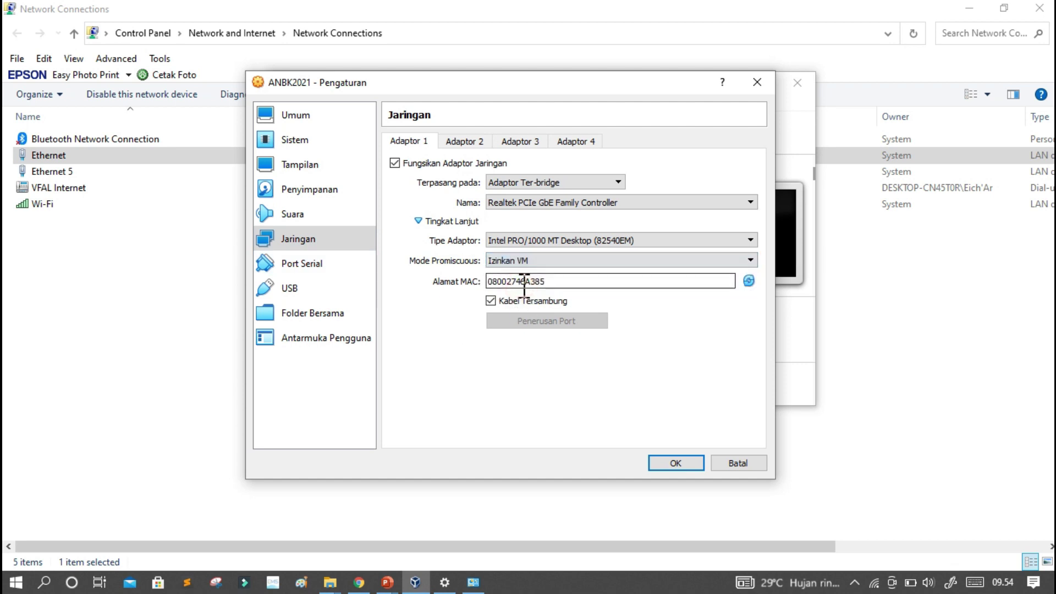
left_click(531, 263)
left_click(504, 295)
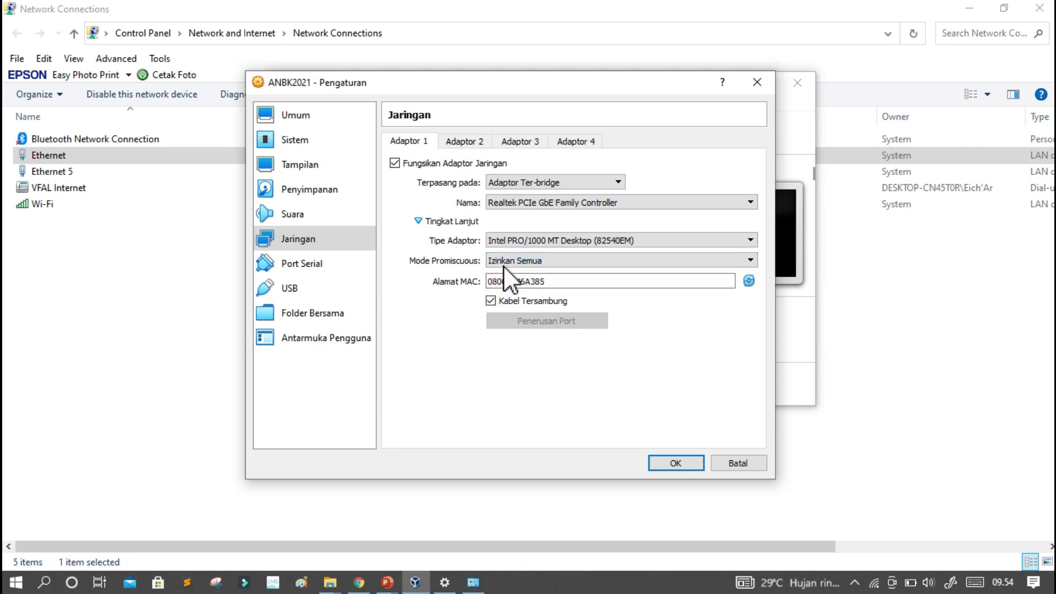
- Enable network Adaptor 2 and attach it to NAT
left_click(457, 142)
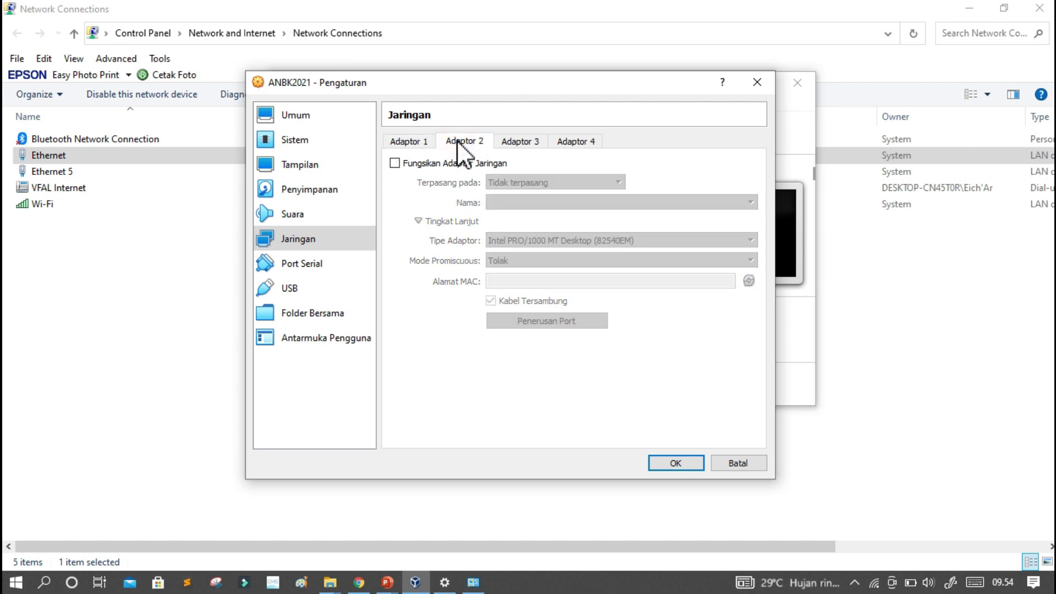
left_click(397, 163)
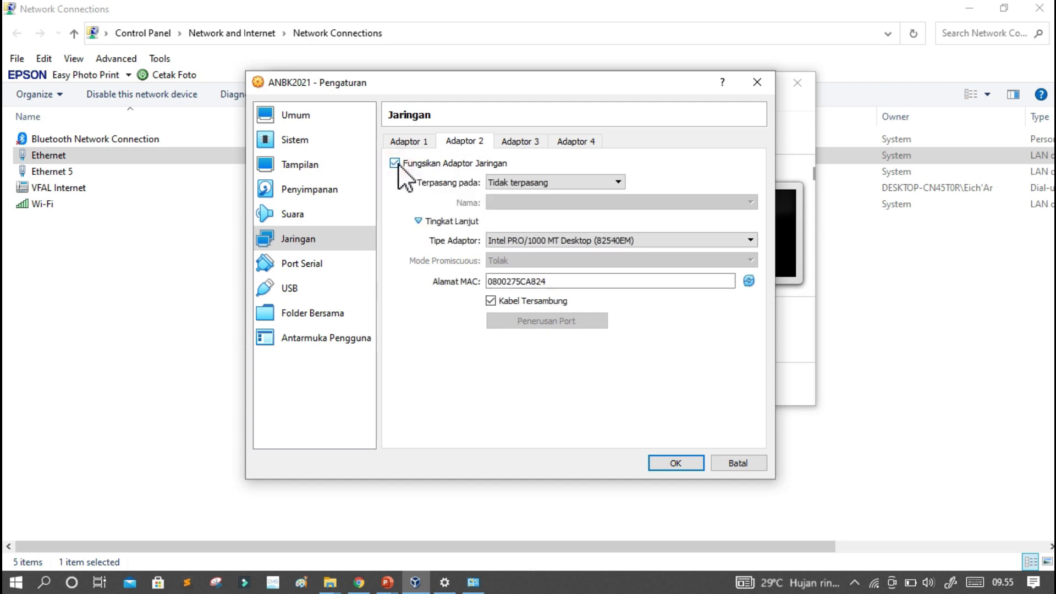
left_click(526, 181)
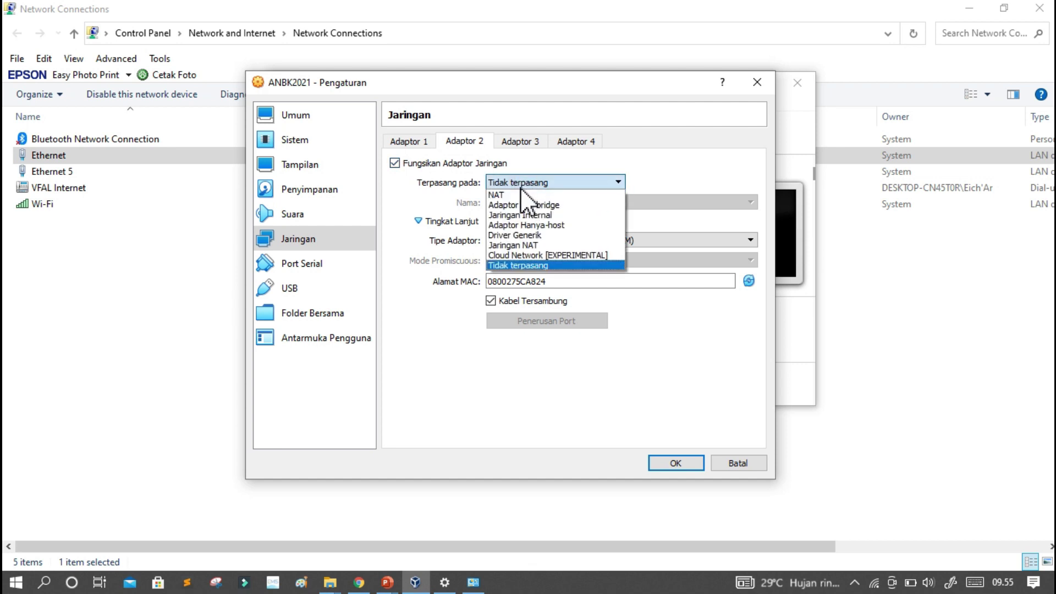
left_click(520, 194)
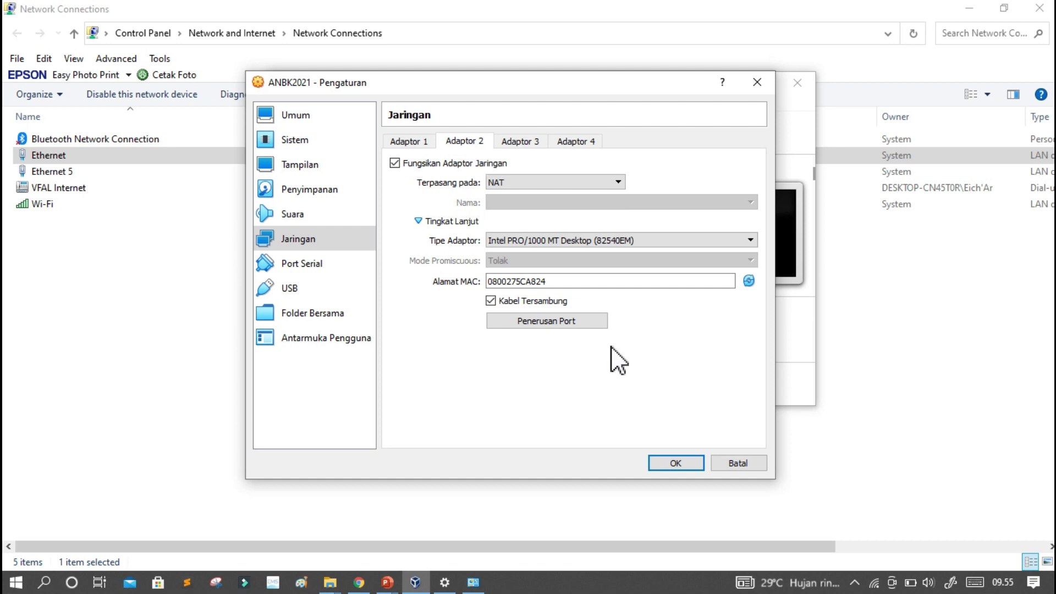
- Save the ANBK2021 network settings and close the Network Connections and Windows Settings windows
left_click(680, 463)
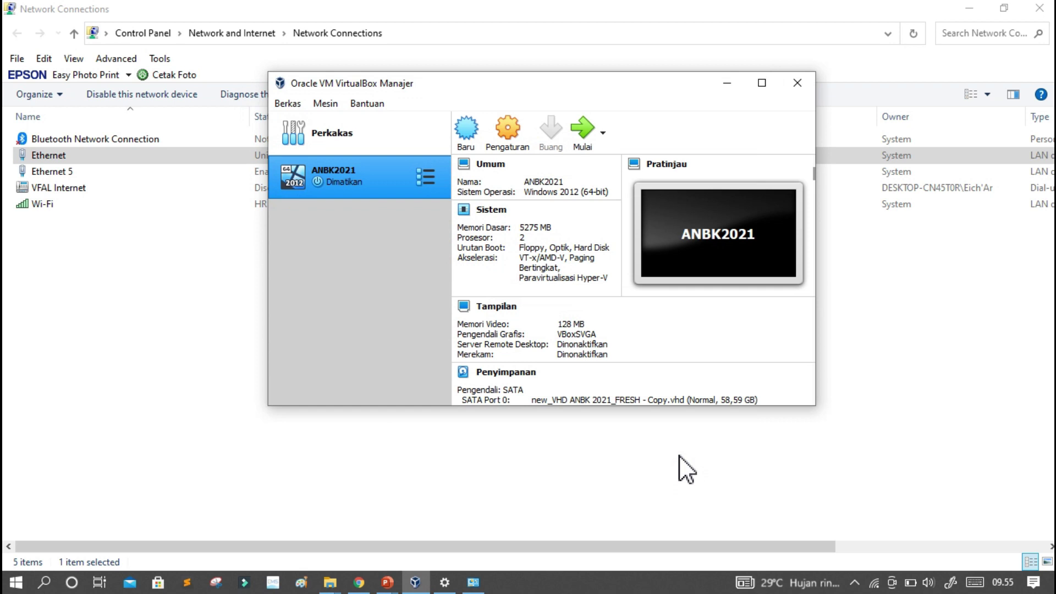
left_click(1039, 9)
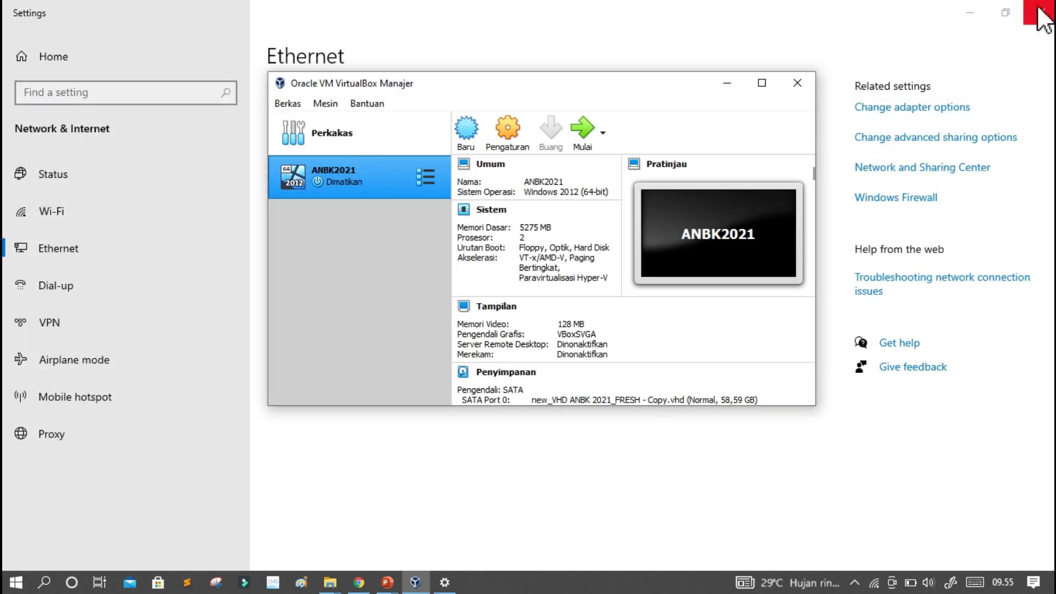
left_click(1041, 14)
left_click_drag(536, 85, 540, 212)
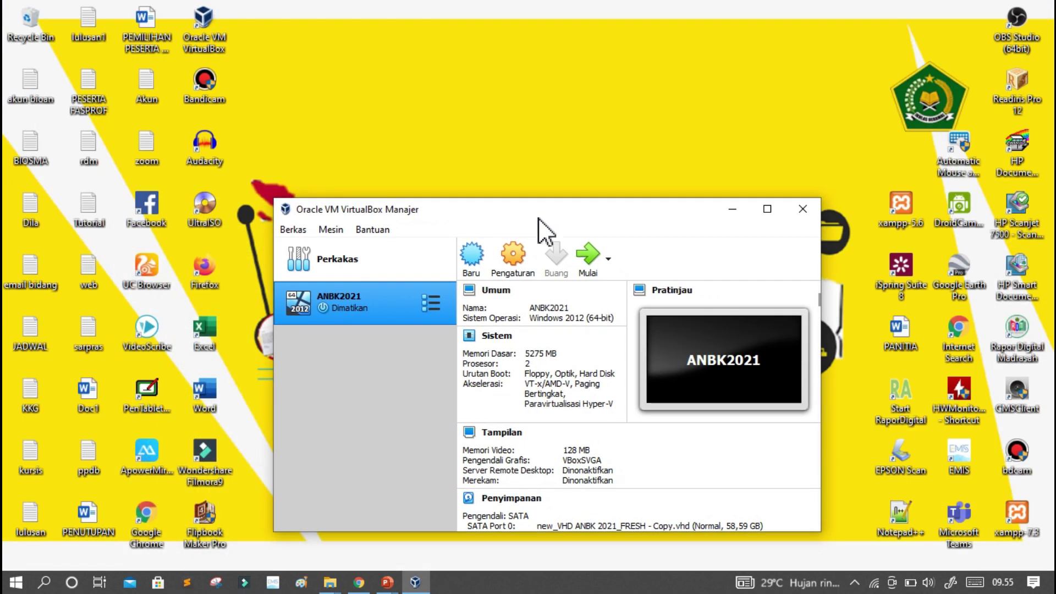
- Bring up the PREREQUISITES folder, close the VirtualBox manager and refresh the folder
left_click(331, 580)
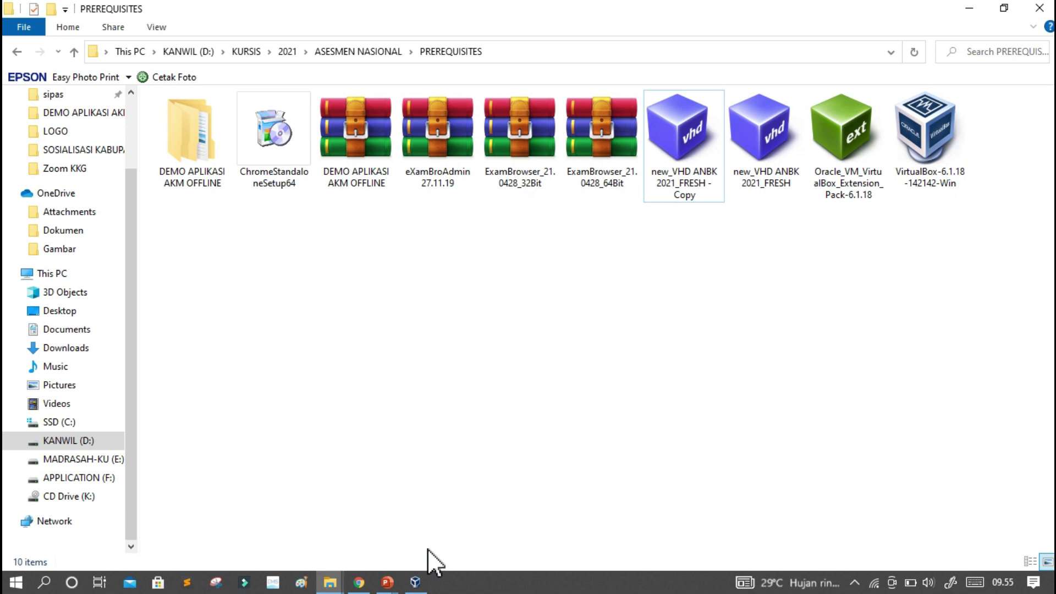
left_click(416, 582)
mouse_move(600, 212)
left_mouse_down()
mouse_move(609, 127)
mouse_move(603, 203)
left_mouse_up()
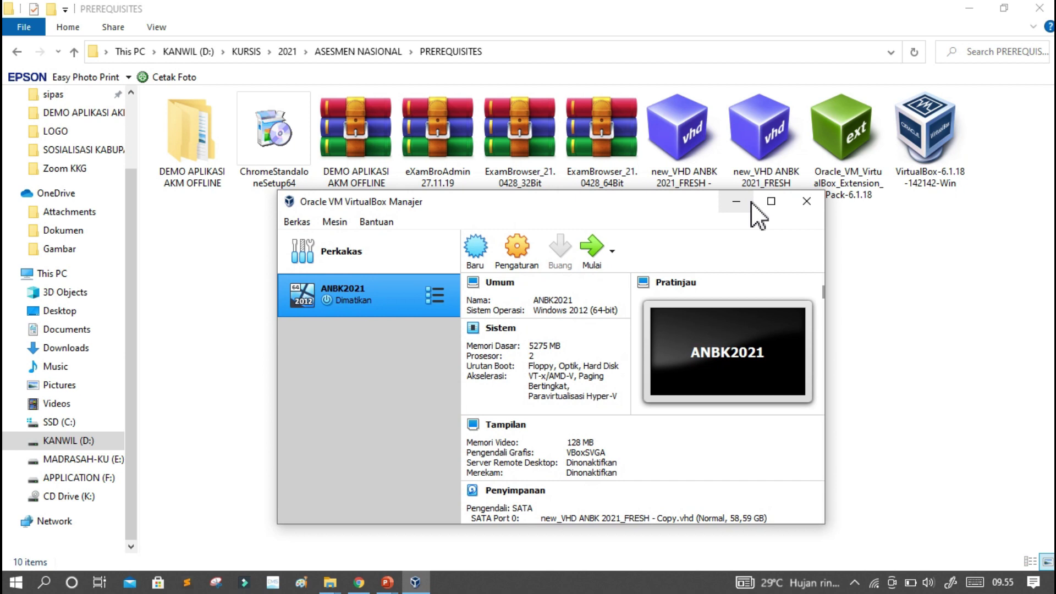
left_click(805, 202)
right_click(672, 235)
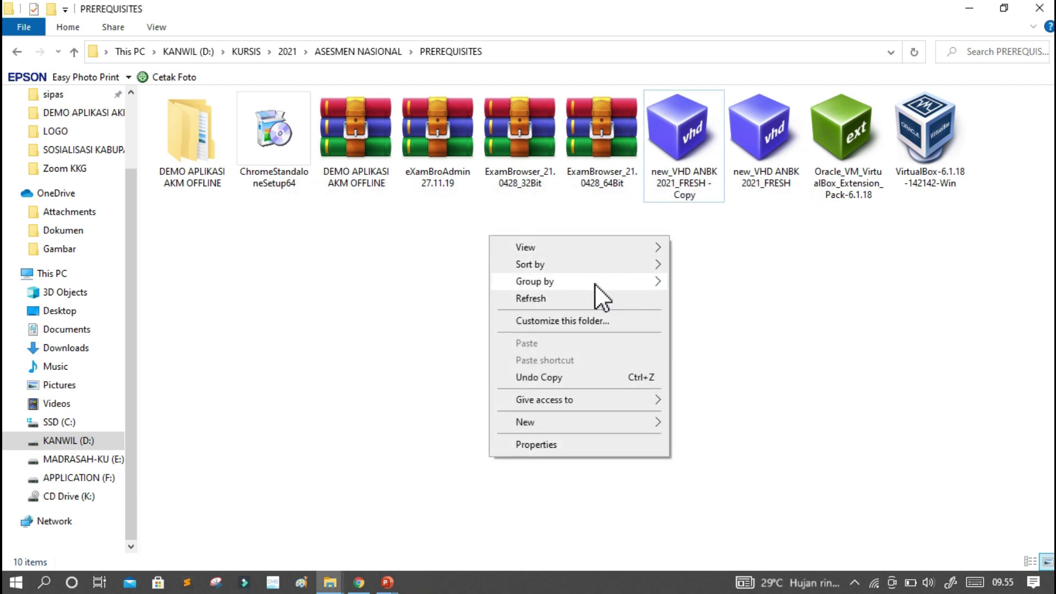
left_click(596, 298)
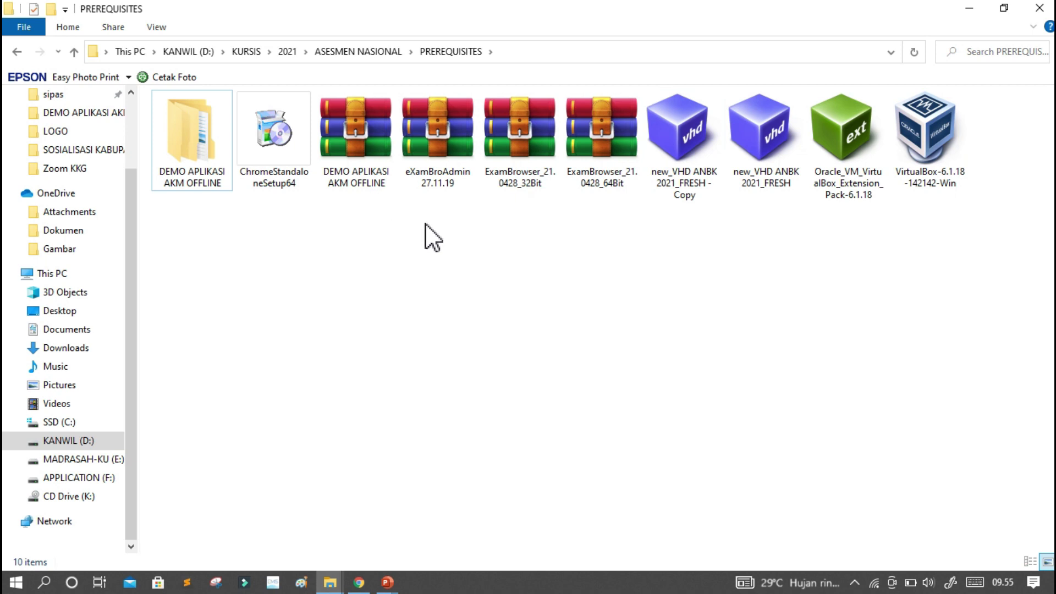
- Extract the eXamBroAdmin 27.11.19 archive to its own folder and open the nested program folder inside it
left_click(457, 119)
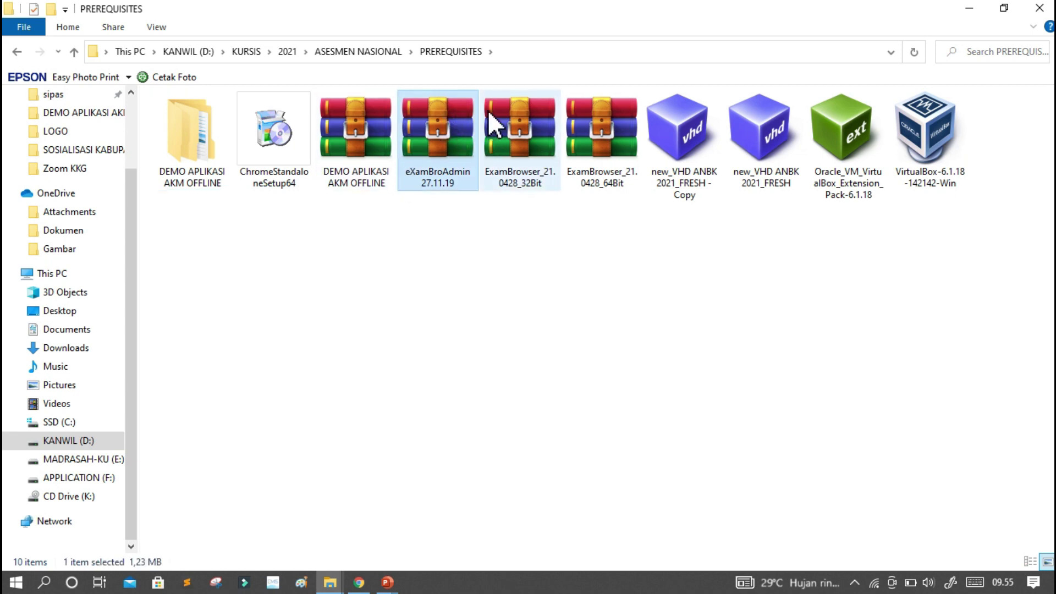
right_click(443, 124)
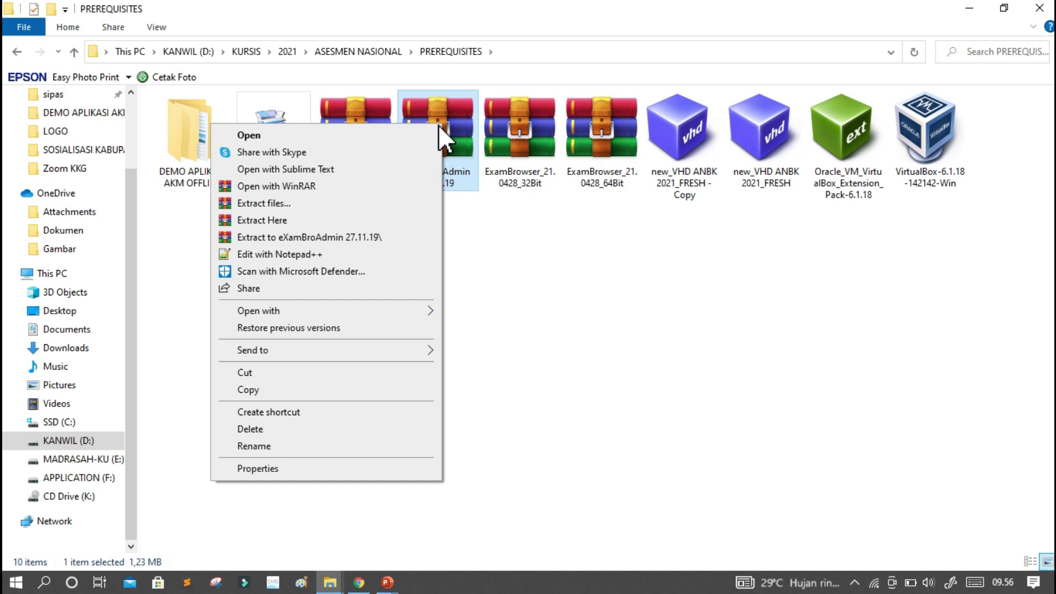
left_click(300, 237)
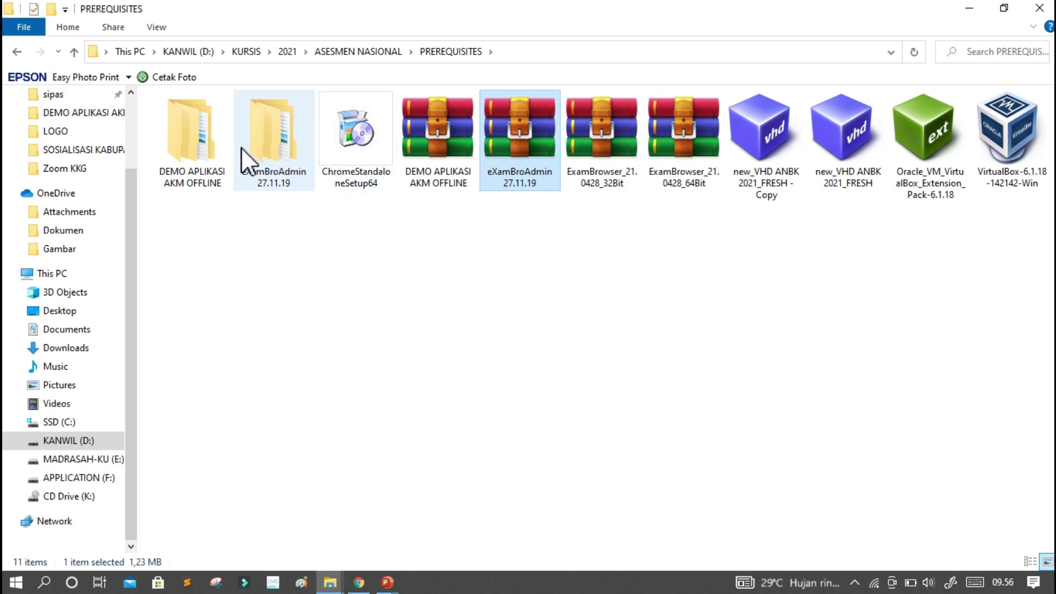
double_click(269, 137)
left_click(228, 117)
double_click(229, 117)
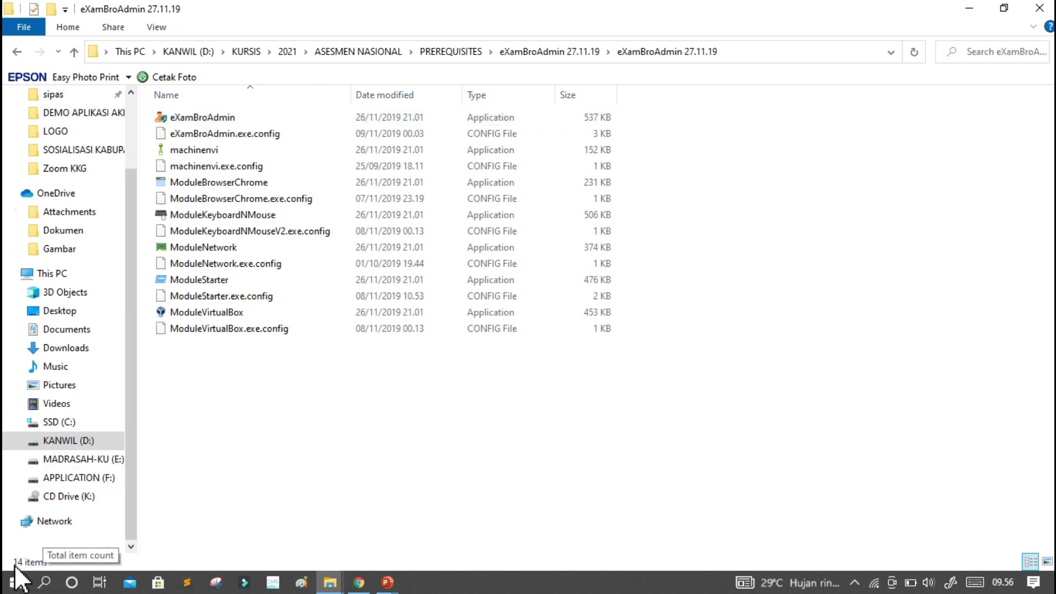
left_click_drag(342, 384, 186, 114)
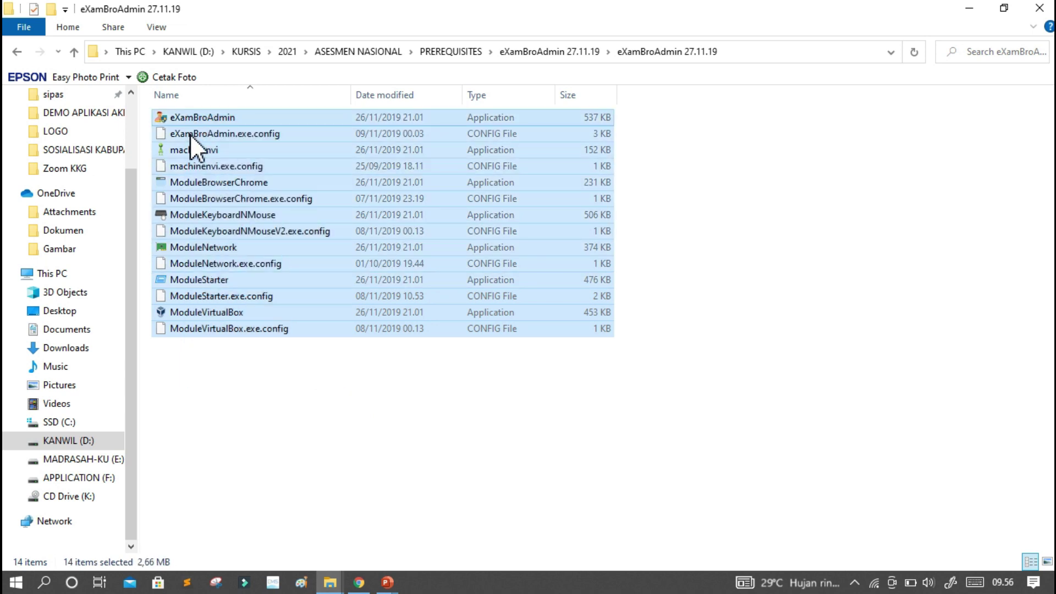
right_click(256, 362)
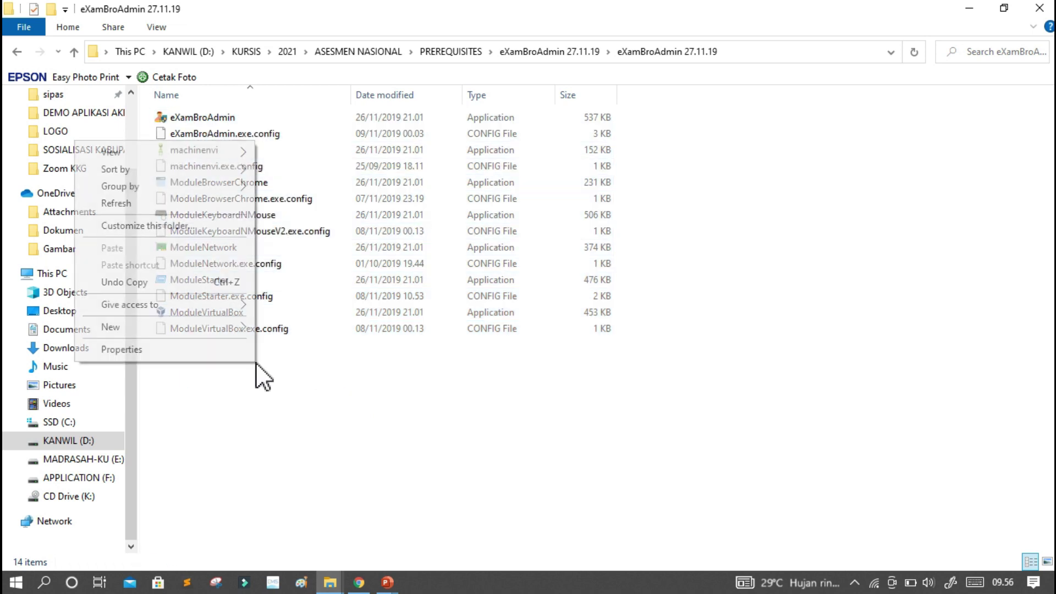
left_click(163, 208)
left_click(358, 460)
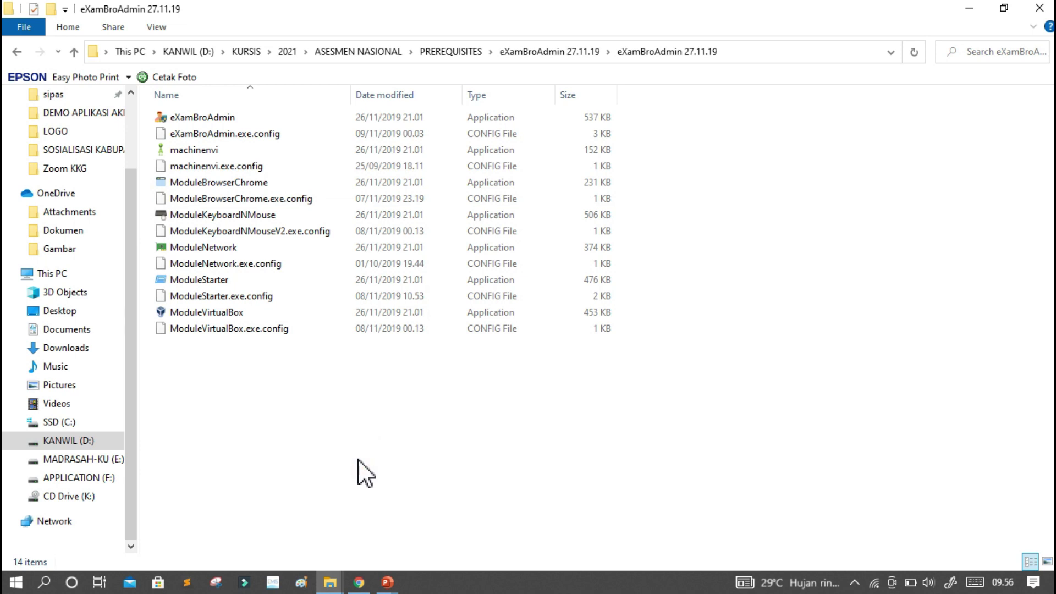
- Run the eXamBroAdmin application as administrator
left_click(206, 122)
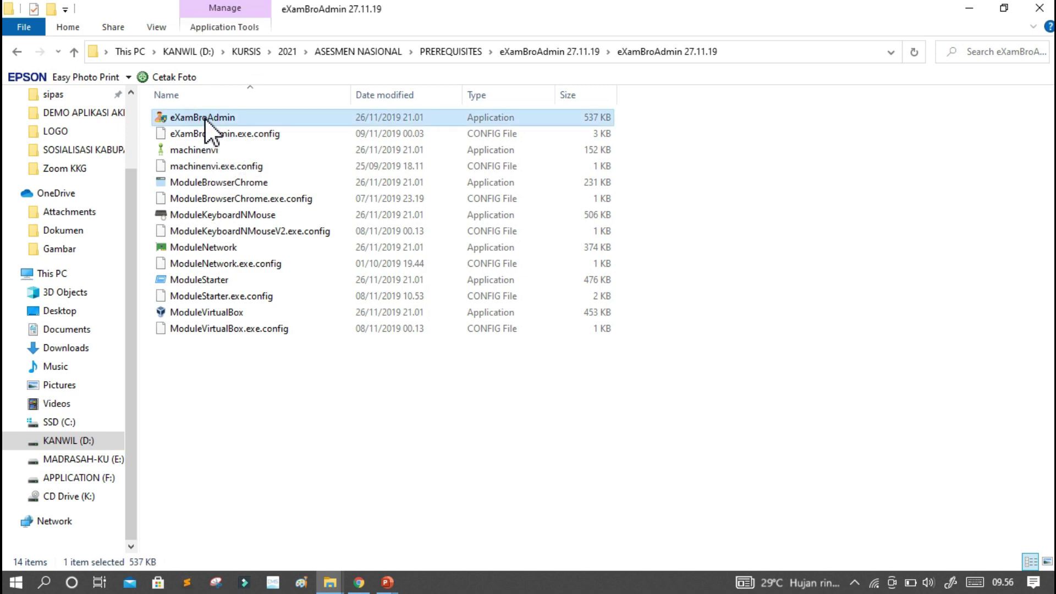
right_click(204, 118)
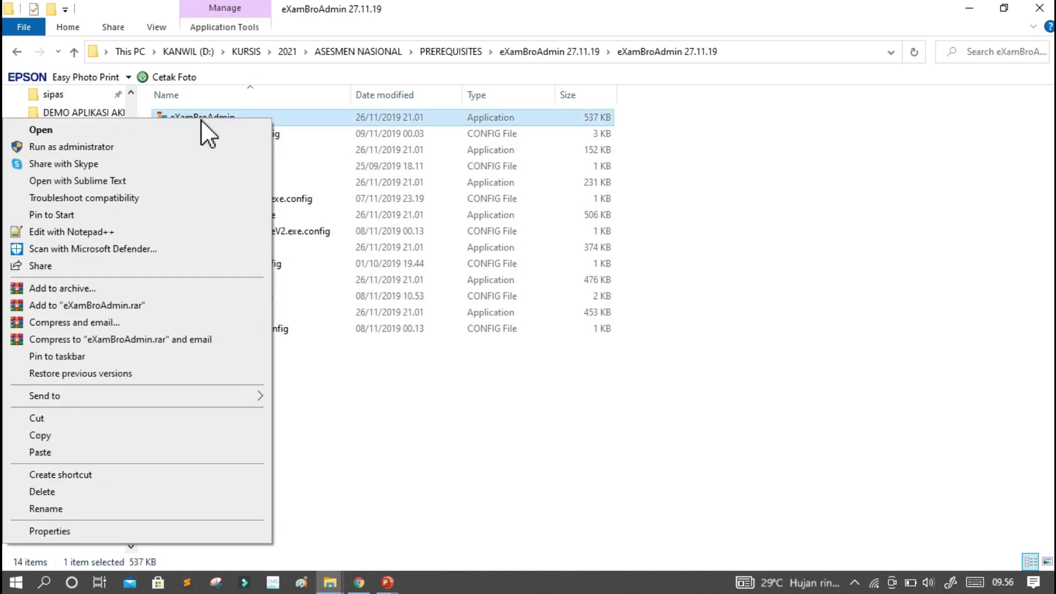
left_click(127, 146)
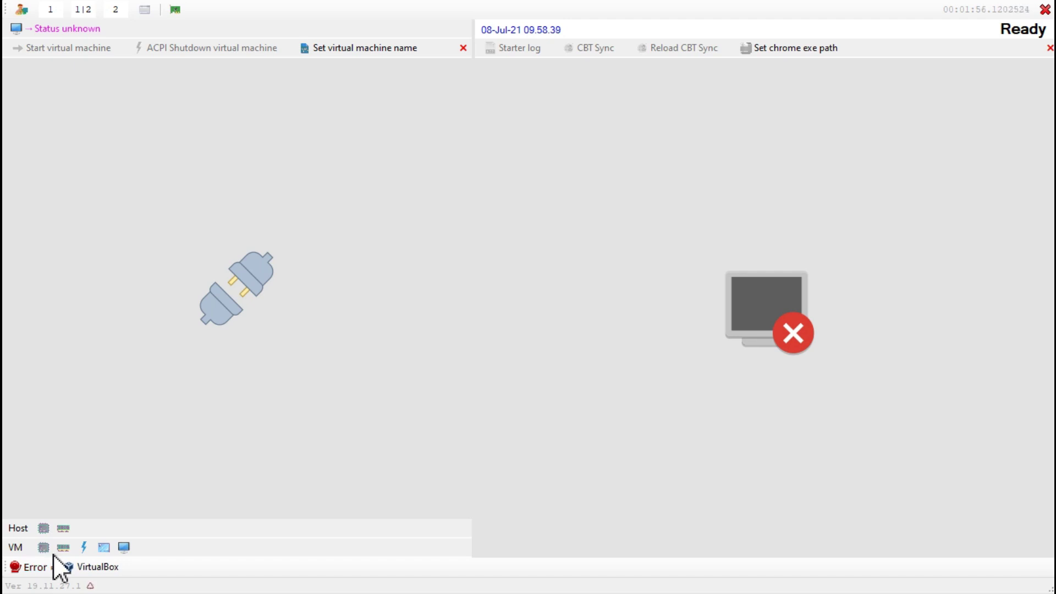
- Set the virtual machine name to ANBK2021 in eXamBroAdmin
left_click(339, 49)
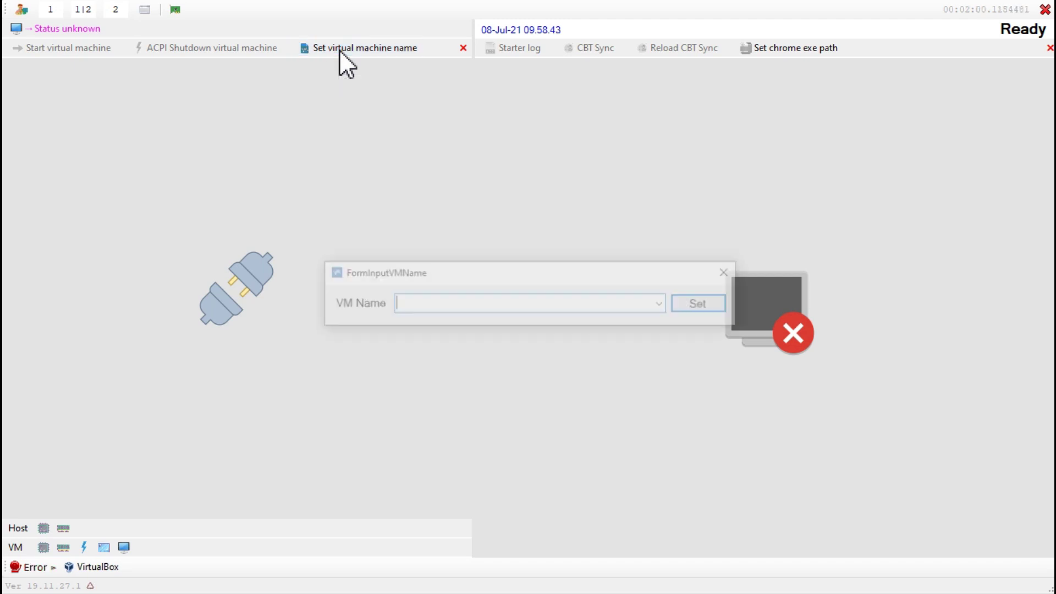
left_click(664, 305)
left_click(580, 319)
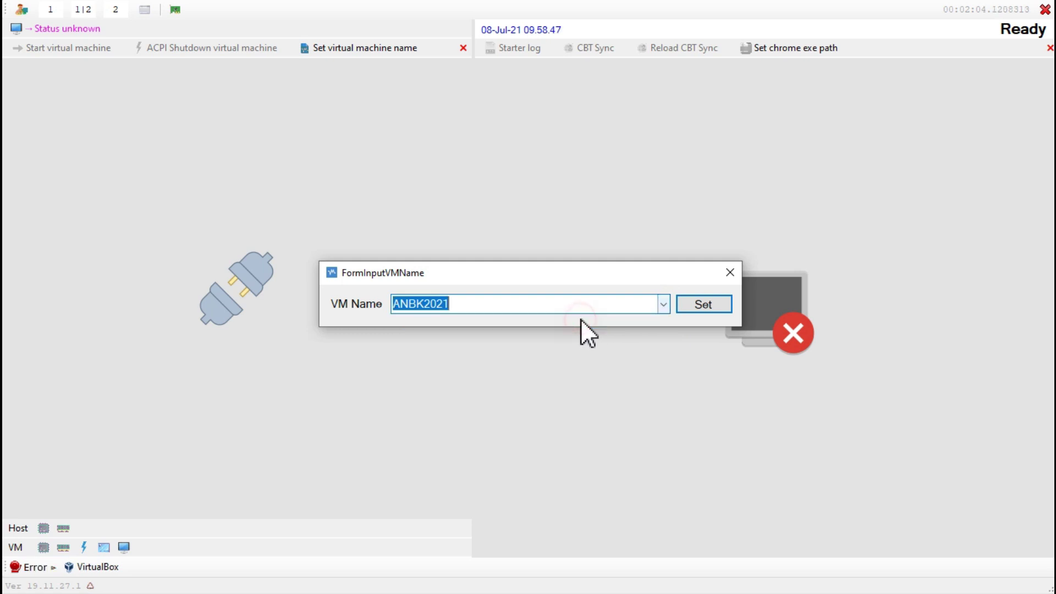
left_click(702, 307)
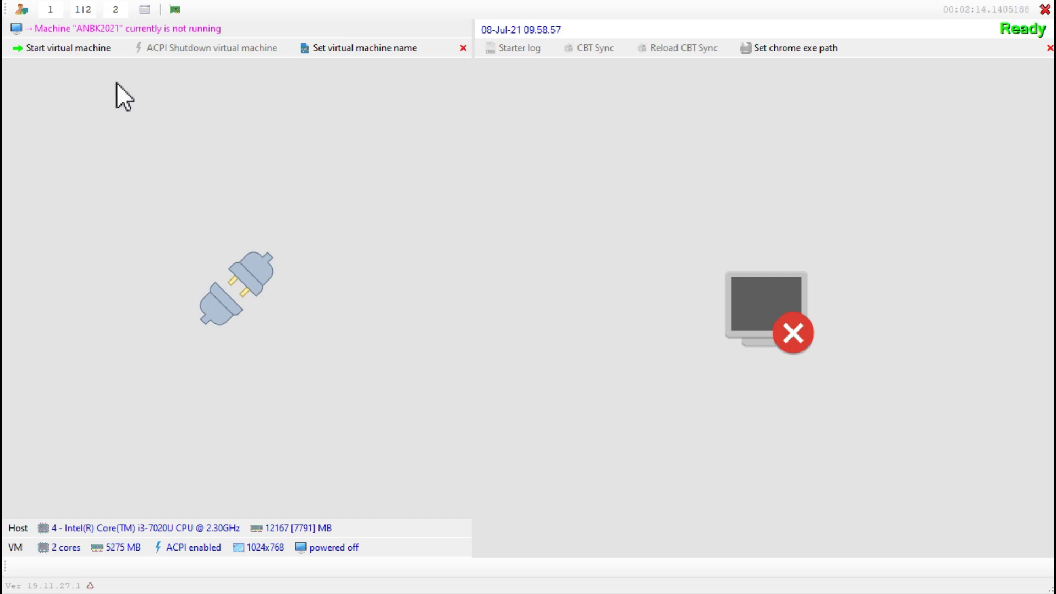
- Start the ANBK2021 virtual machine and submit the BitLocker drive encryption password
left_click(84, 48)
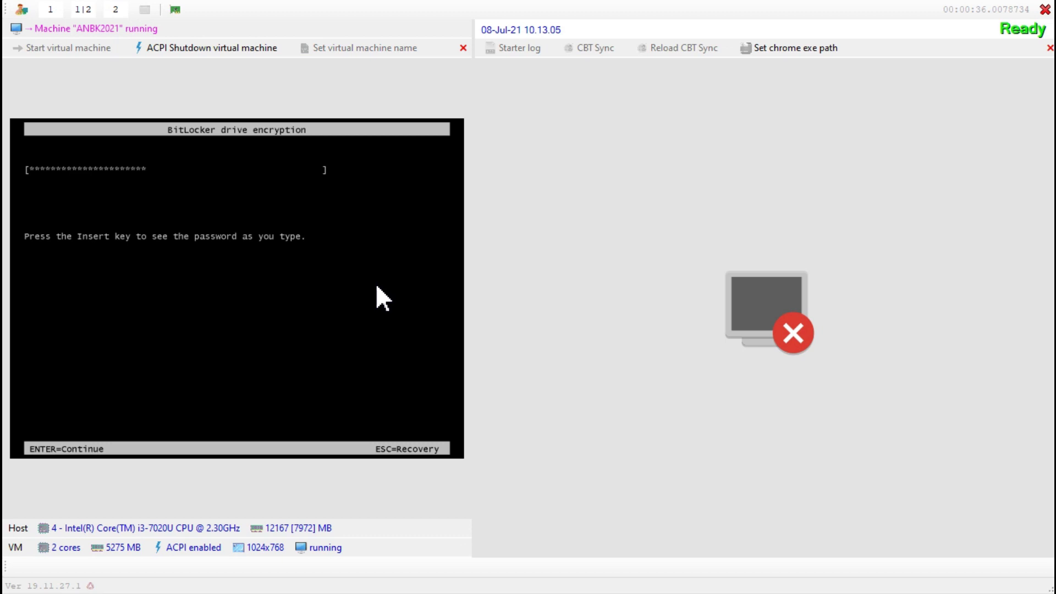
key("Return")
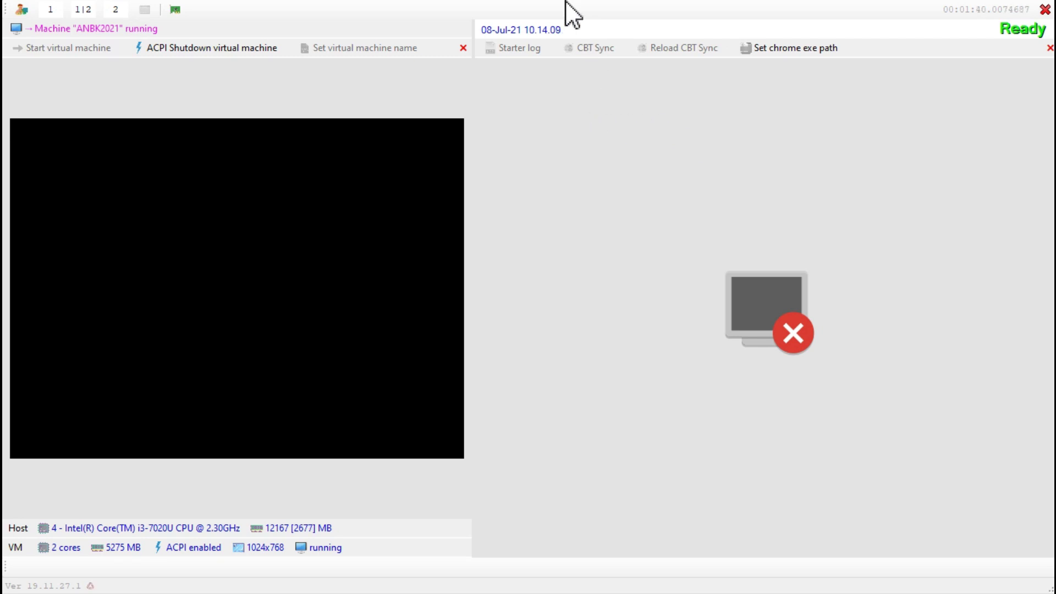
left_click(596, 9)
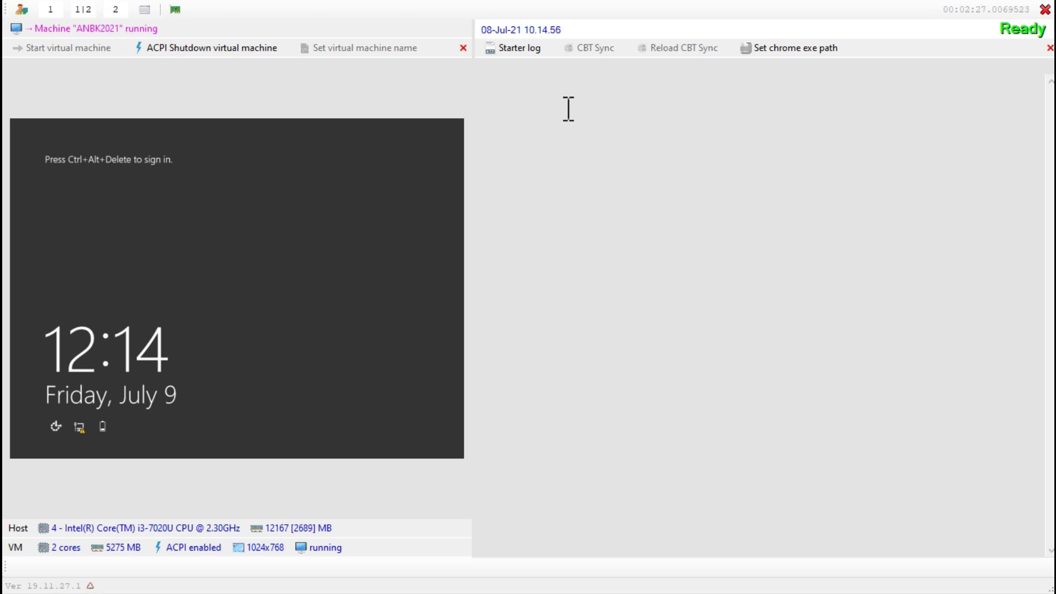
- Show the virtual machine panel alone, the second panel alone, and both panels side by side
left_click(60, 10)
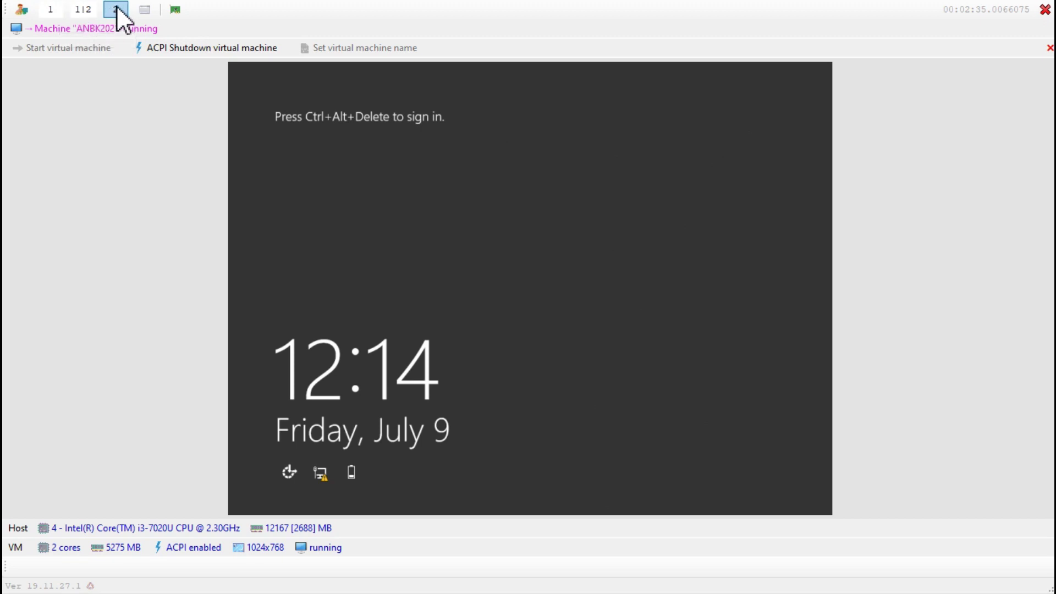
left_click(116, 9)
left_click(84, 10)
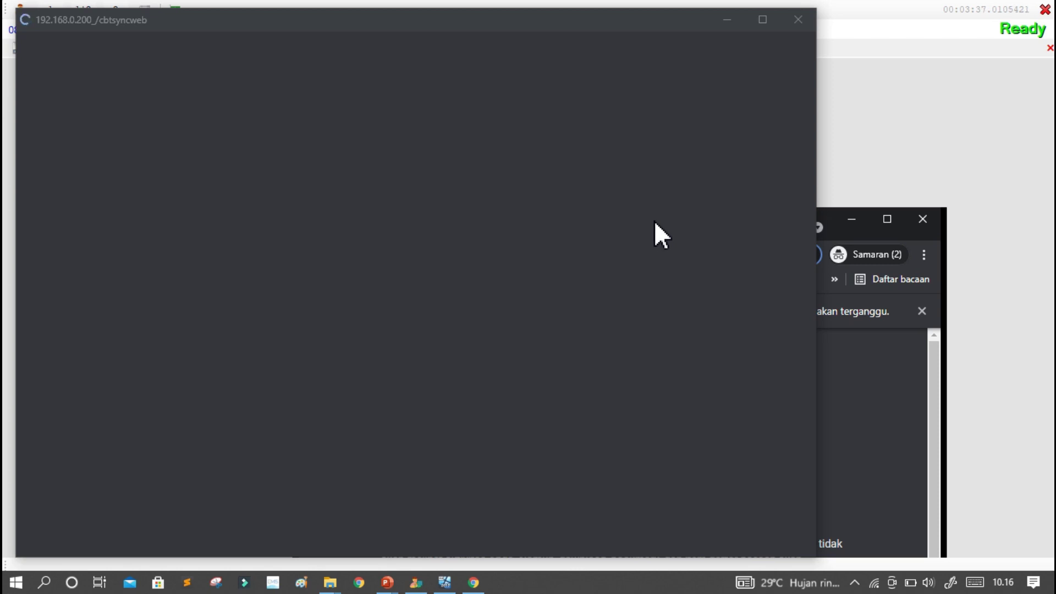
- Minimise the other Chrome window, maximise the CBT Sync window and activate its ID Server field
left_click(585, 19)
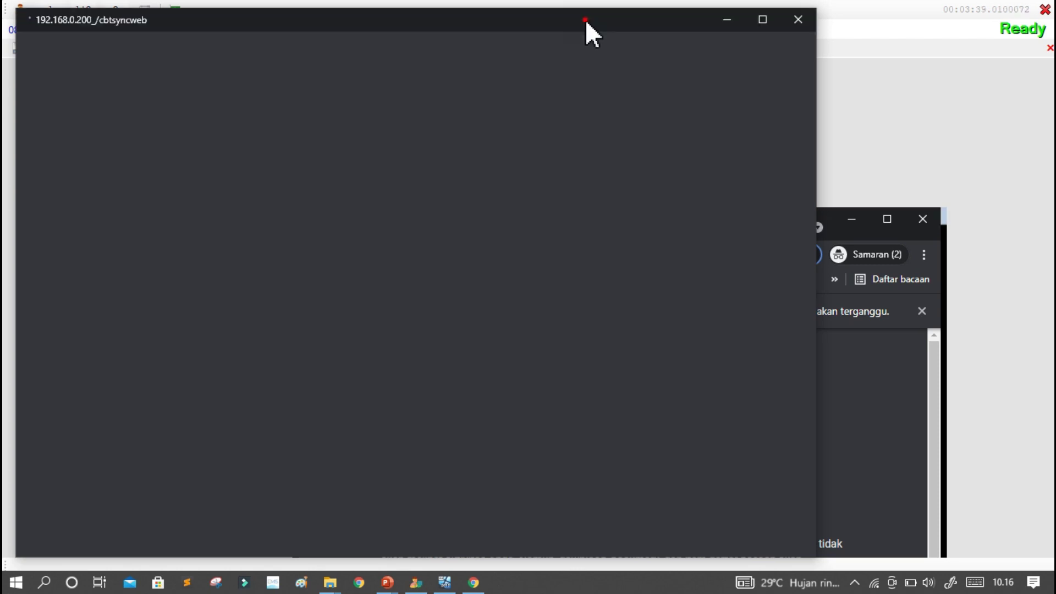
left_click(852, 218)
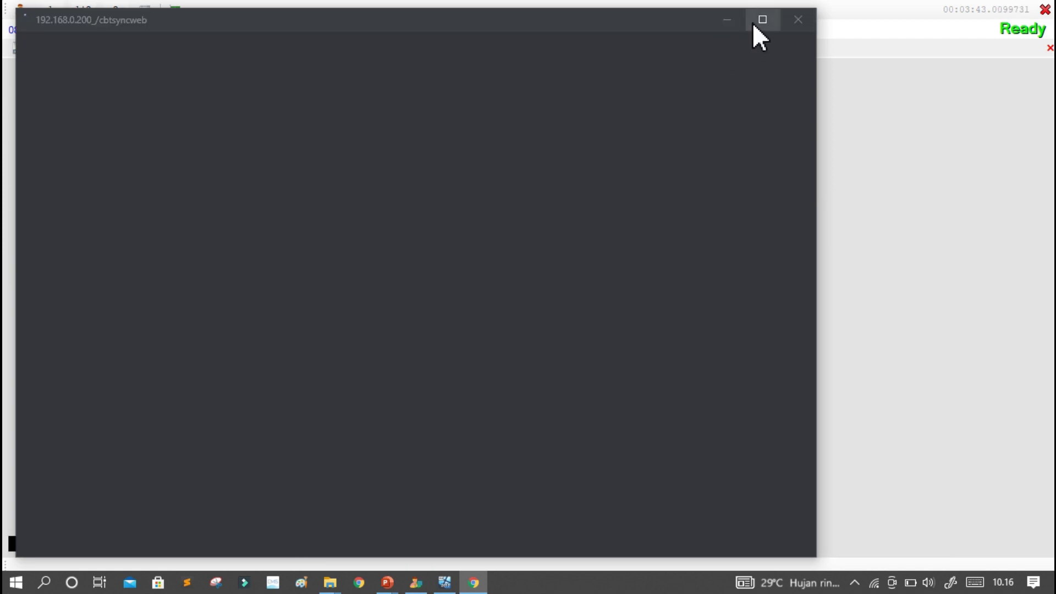
left_click(754, 23)
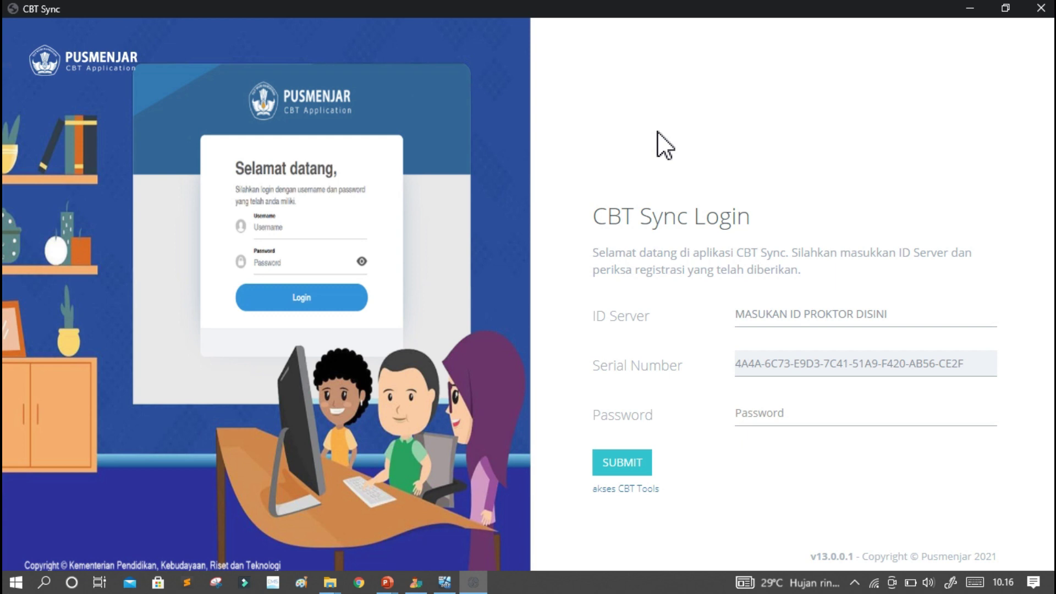
left_click(750, 308)
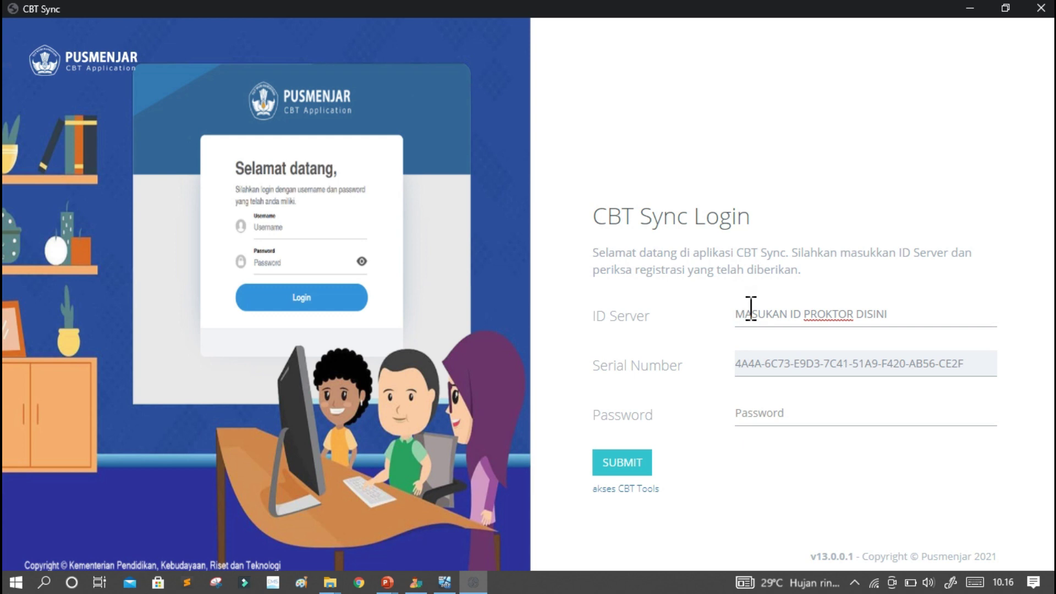